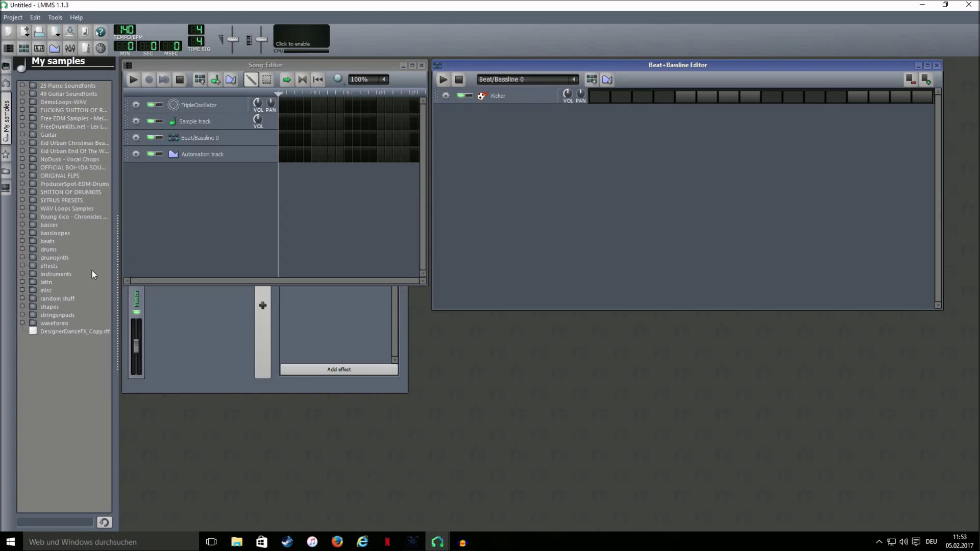
# Add the r+b_fantasy_kick.ds sample from the drumsynth misc folder as a new track in the Beat+Bassline Editor.
pyautogui.doubleClick(53, 258)
pyautogui.scroll(-2, 85, 407)
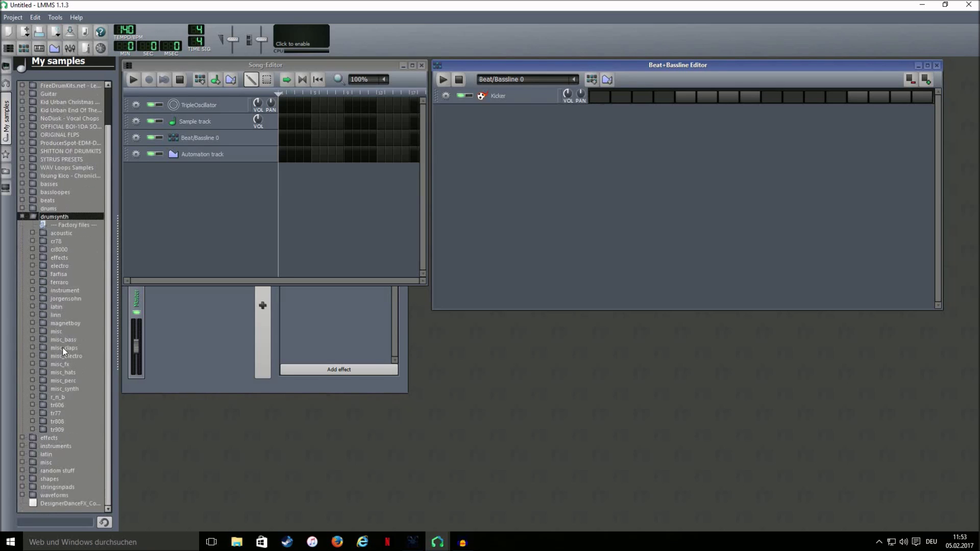
pyautogui.doubleClick(58, 332)
pyautogui.scroll(-10, 64, 374)
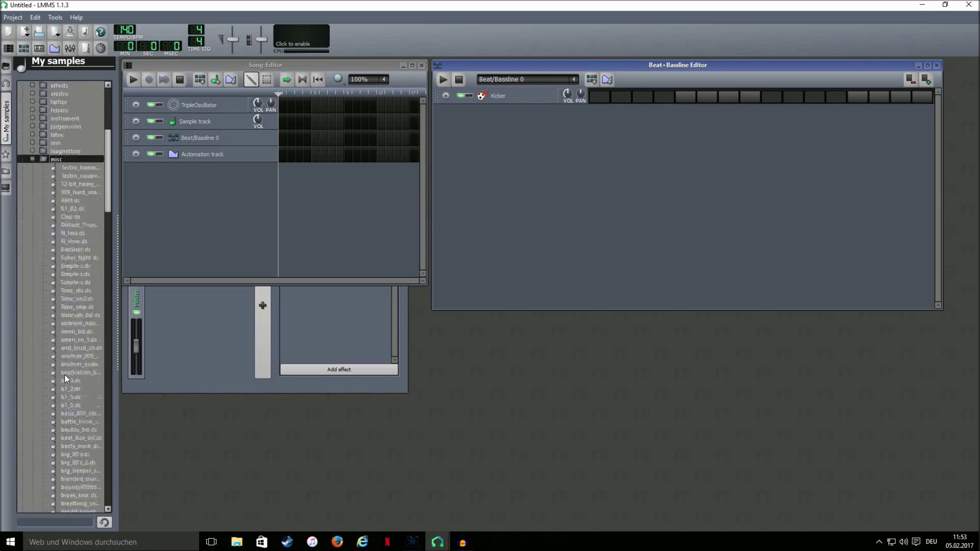
pyautogui.scroll(-20, 65, 374)
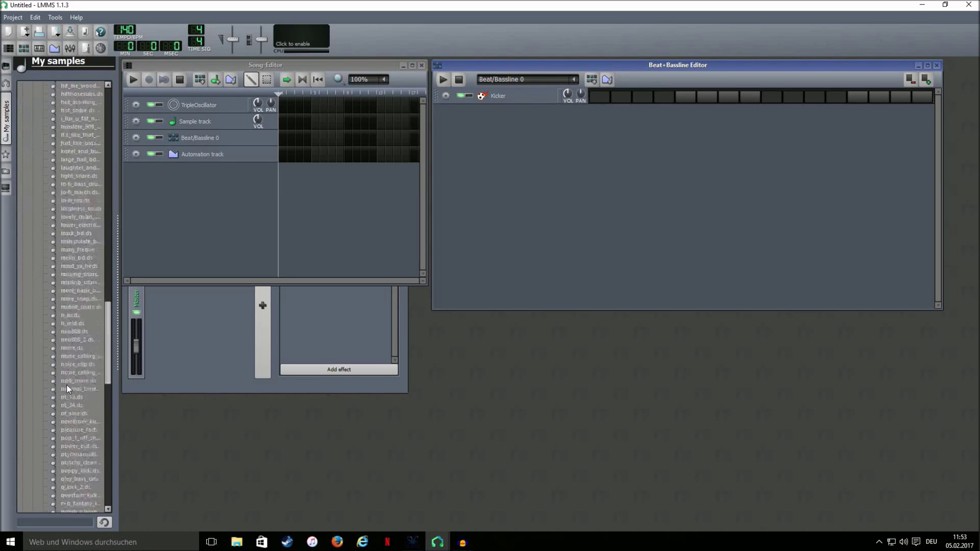
pyautogui.scroll(-3, 67, 392)
pyautogui.click(69, 405)
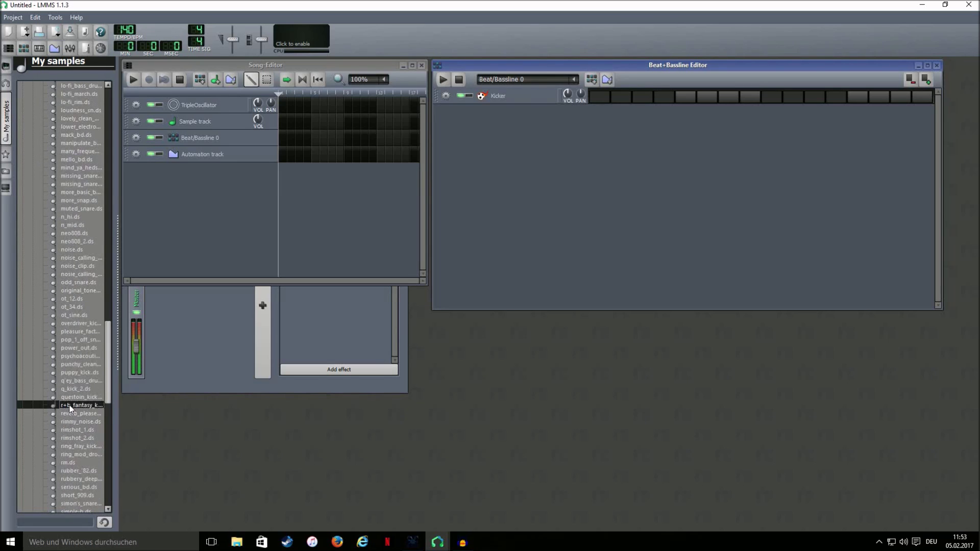
pyautogui.doubleClick(73, 407)
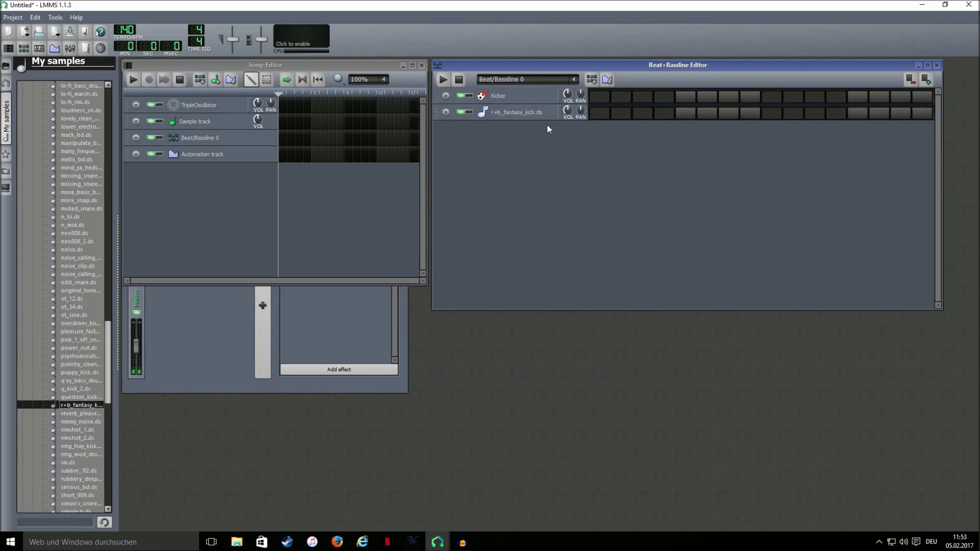
pyautogui.click(567, 110)
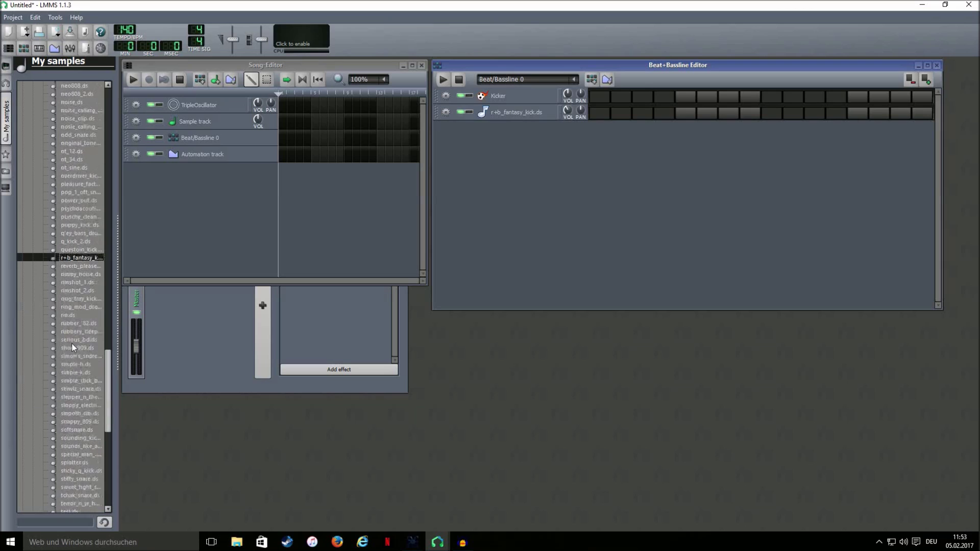
# Preview more_snap.ds in the misc drum samples and add it as a track in the Beat+Bassline Editor.
pyautogui.scroll(6, 71, 340)
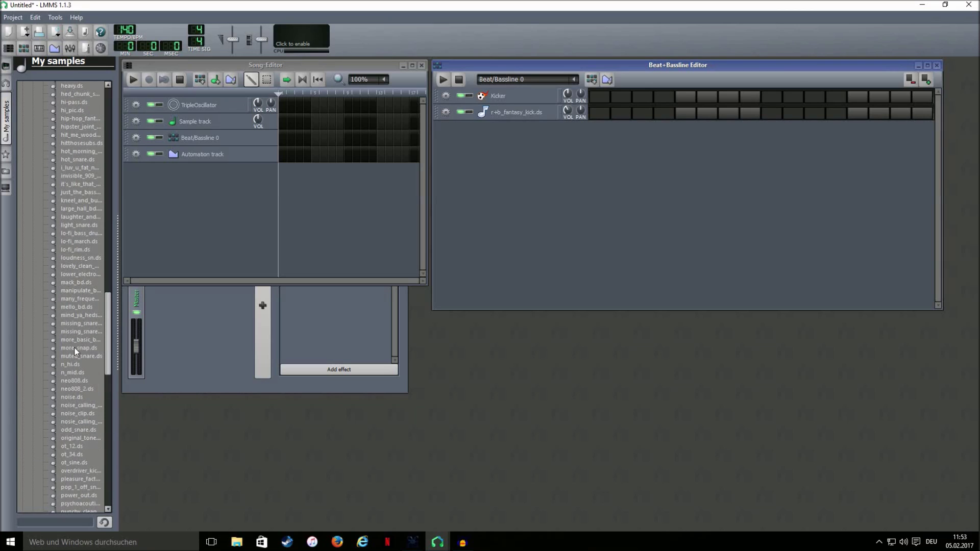
pyautogui.click(74, 348)
pyautogui.doubleClick(75, 348)
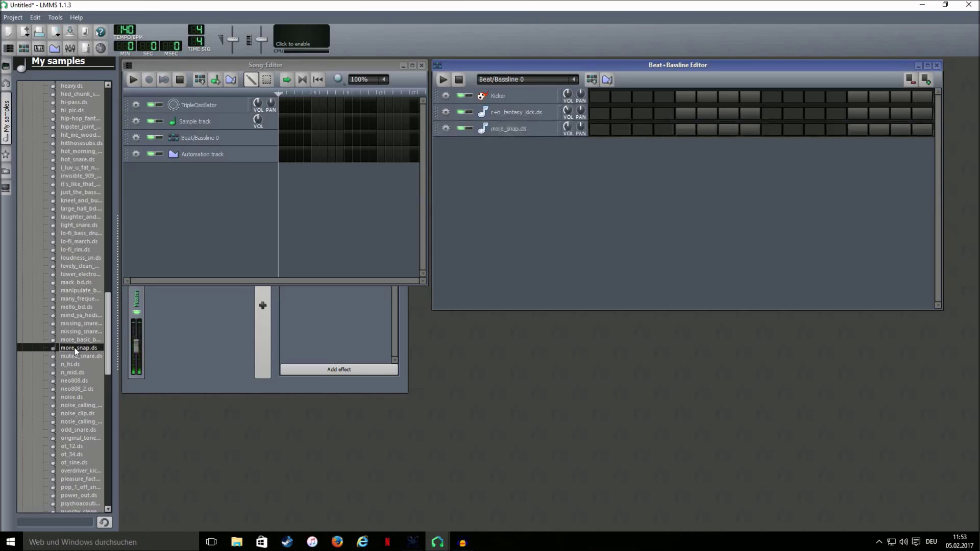
# Preview the very_basic_snare.ds sample and add it as a track in the Beat+Bassline Editor.
pyautogui.scroll(-16, 80, 359)
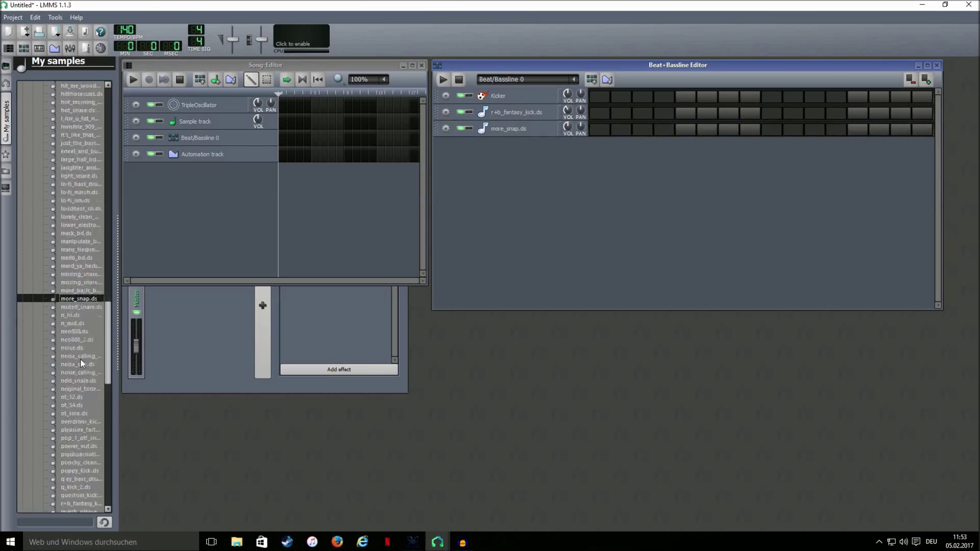
pyautogui.scroll(-5, 78, 378)
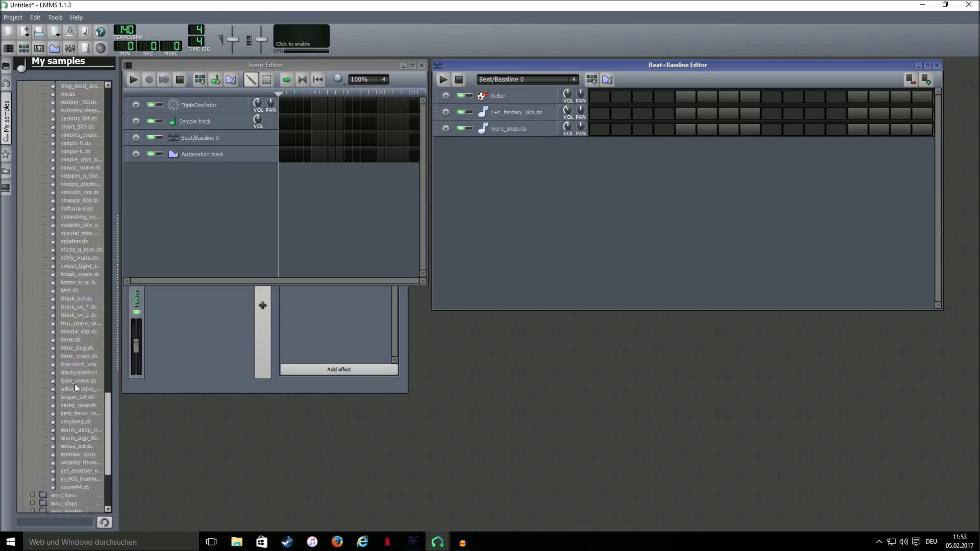
pyautogui.click(79, 414)
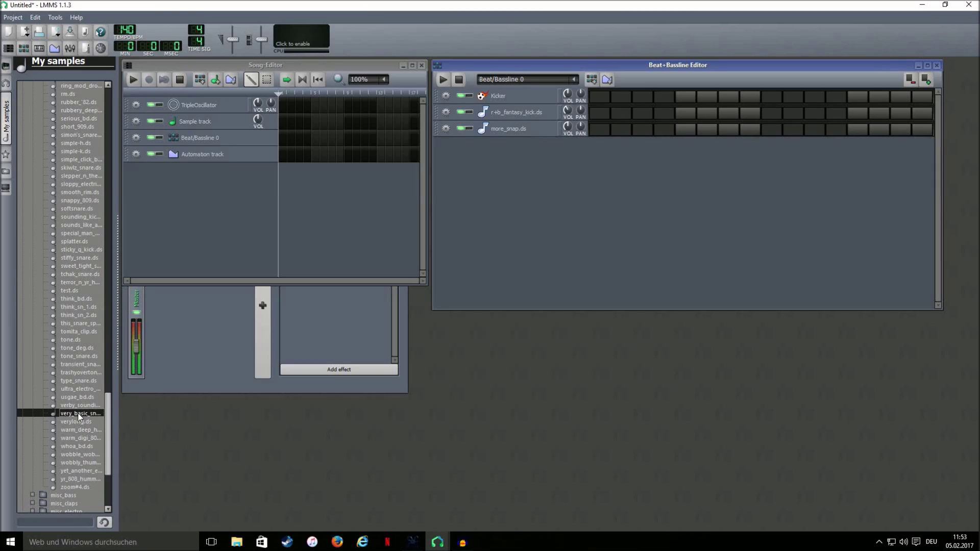
pyautogui.moveTo(79, 415); pyautogui.dragTo(612, 143)
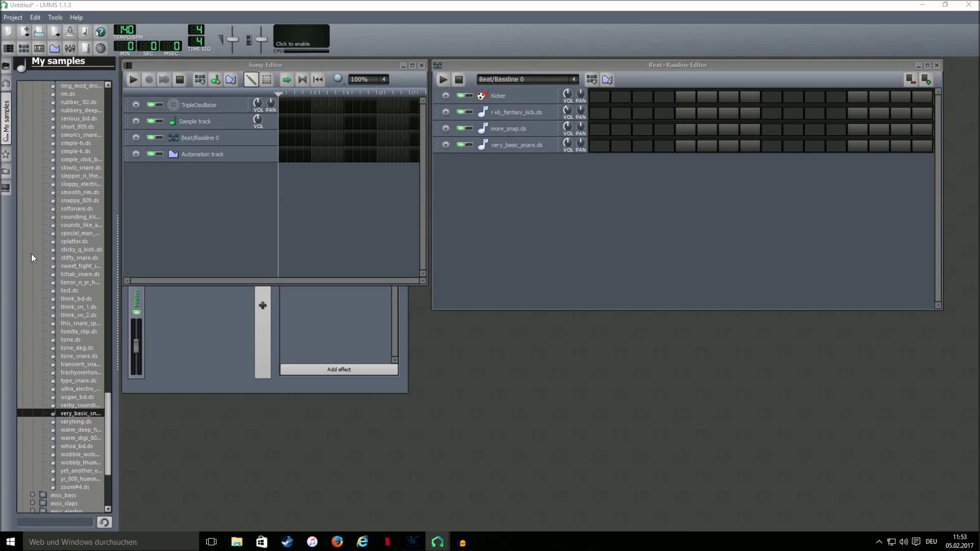
# Add the classic_clap.ds sample from the misc_claps folder as a track in the Beat+Bassline Editor.
pyautogui.scroll(-5, 68, 342)
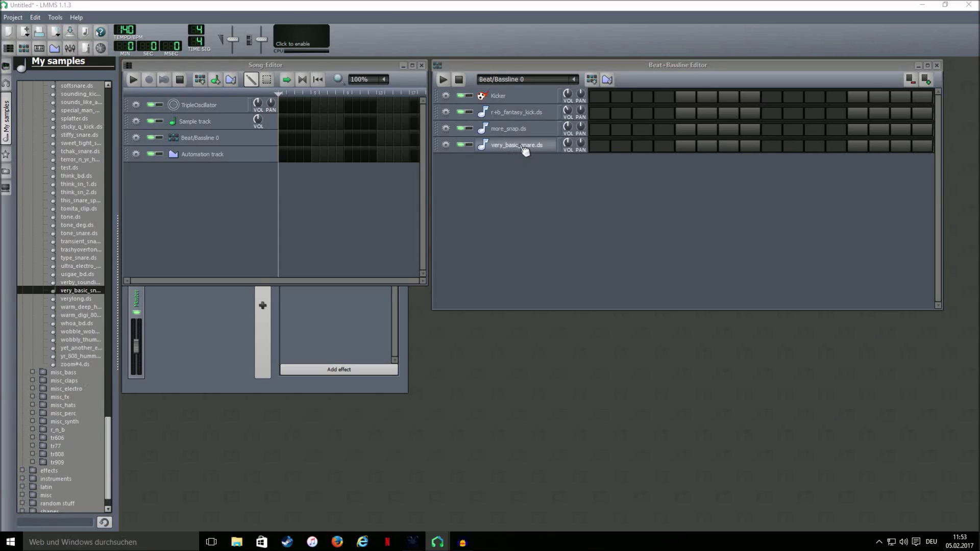
pyautogui.click(62, 382)
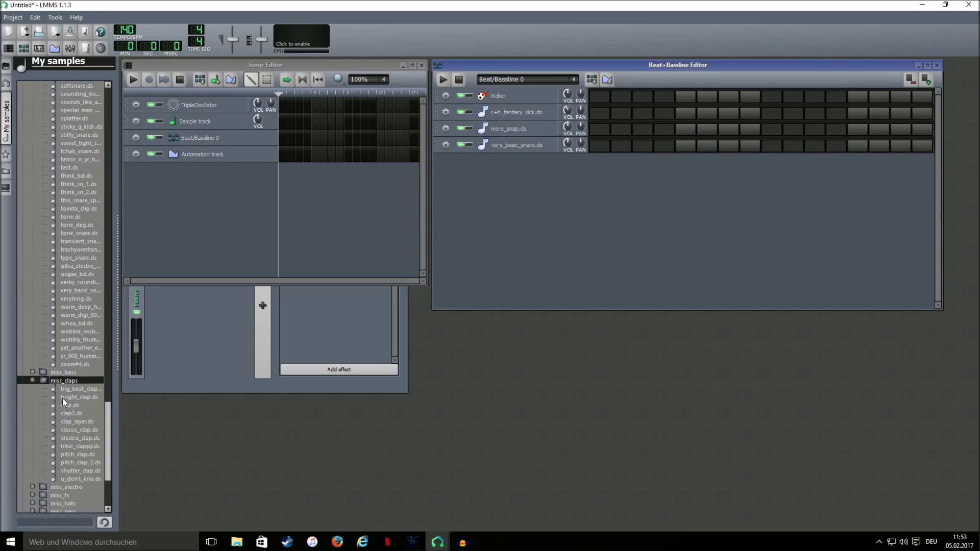
pyautogui.click(80, 430)
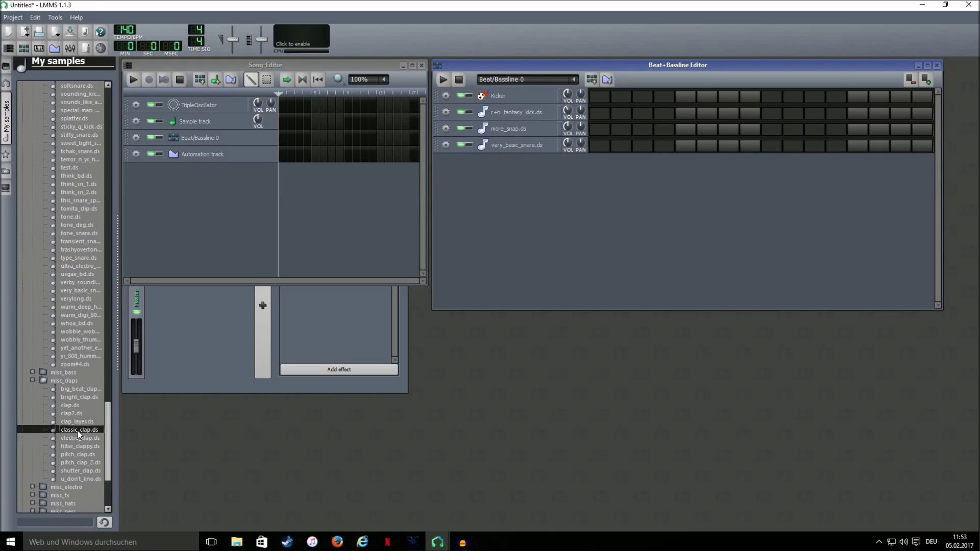
pyautogui.moveTo(79, 430); pyautogui.dragTo(598, 246)
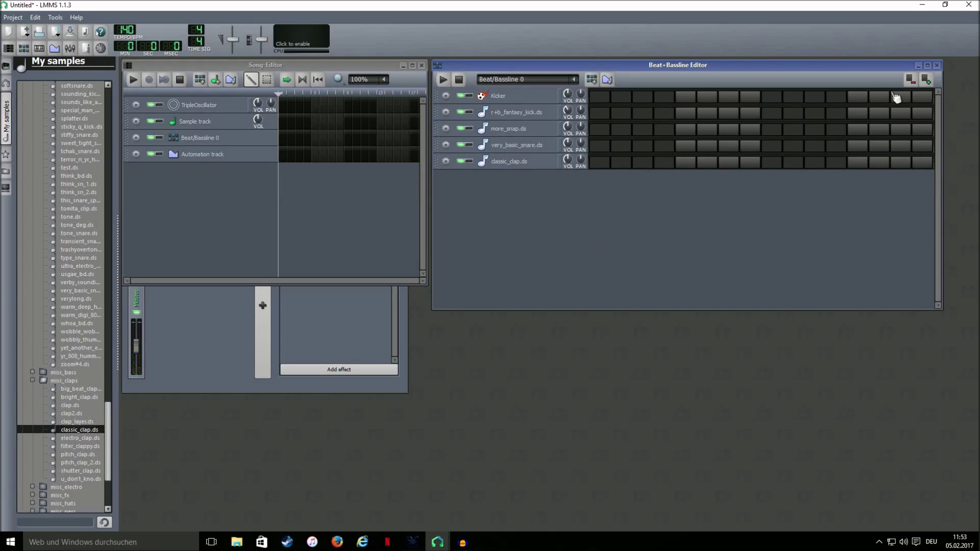
# Extend the pattern to 32 steps and place more_snap.ds and classic_clap.ds hits on steps 9 and 25.
pyautogui.moveTo(860, 65); pyautogui.dragTo(813, 88)
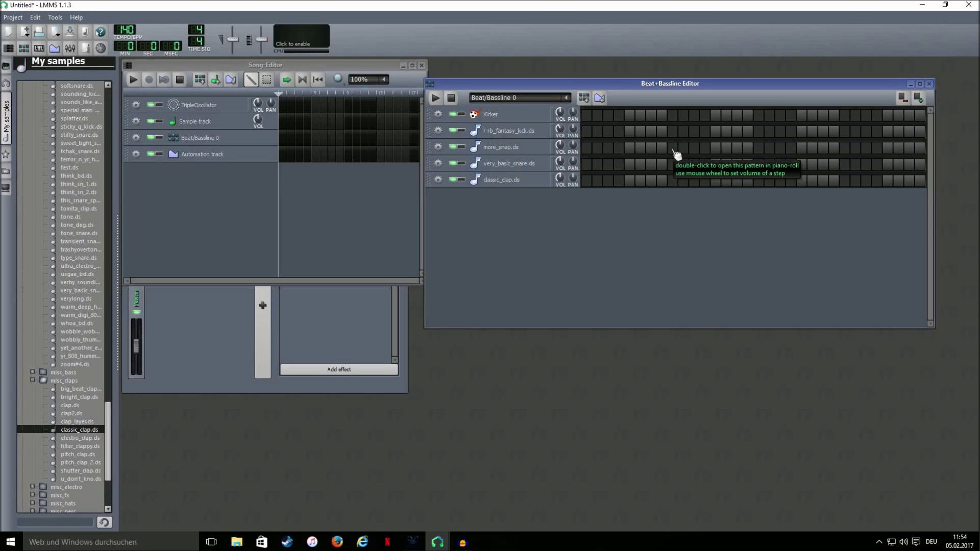
pyautogui.click(673, 148)
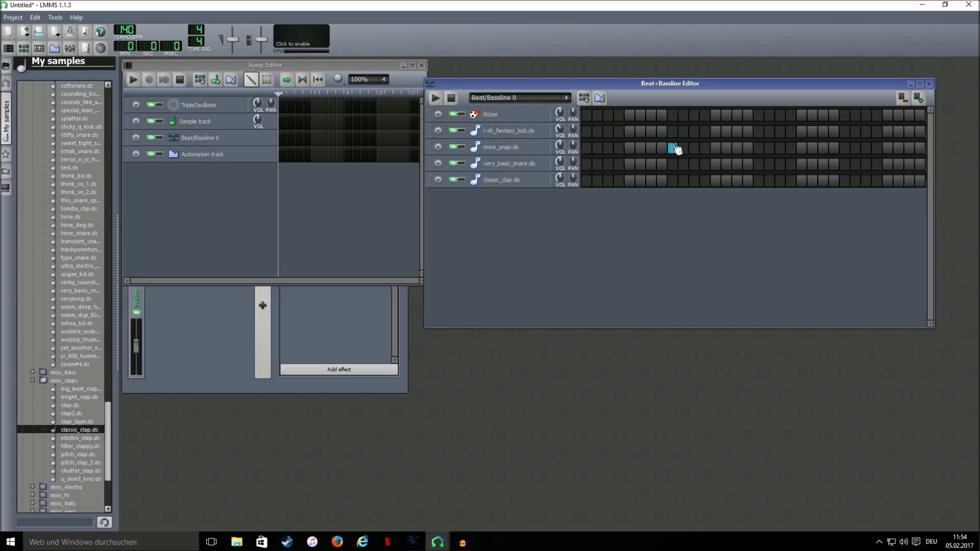
pyautogui.click(844, 148)
pyautogui.click(673, 180)
pyautogui.click(845, 181)
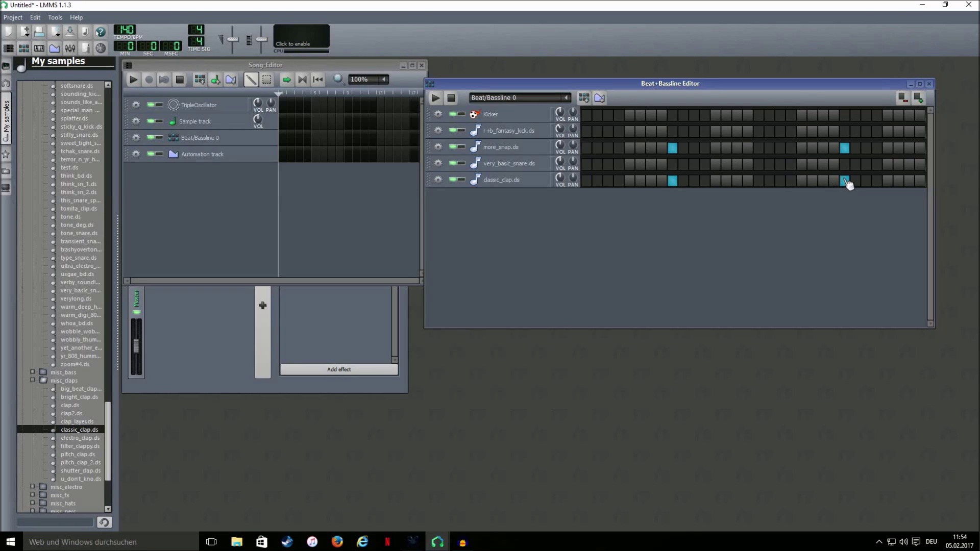
# Place very_basic_snare.ds hits on steps 15 and 19 and play the beat briefly.
pyautogui.click(737, 166)
pyautogui.click(781, 169)
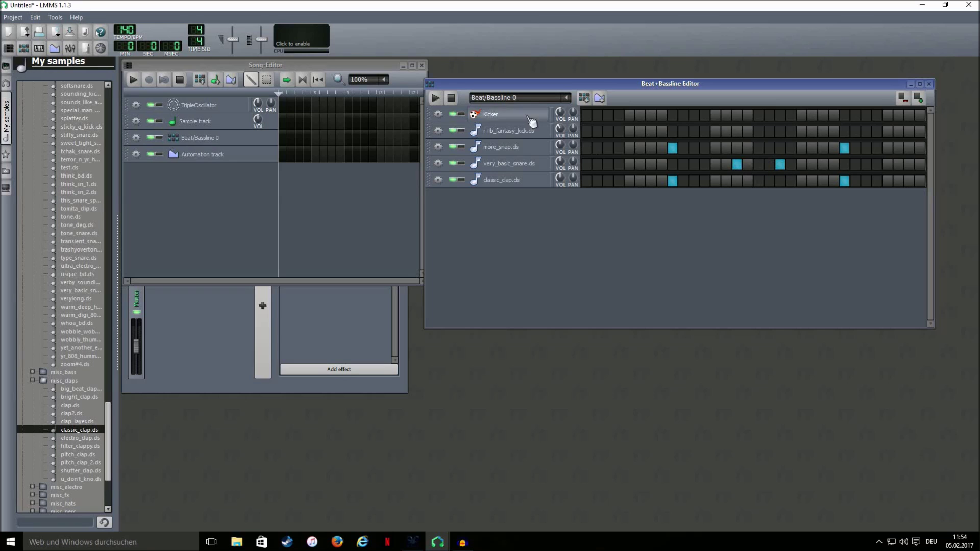
pyautogui.click(435, 99)
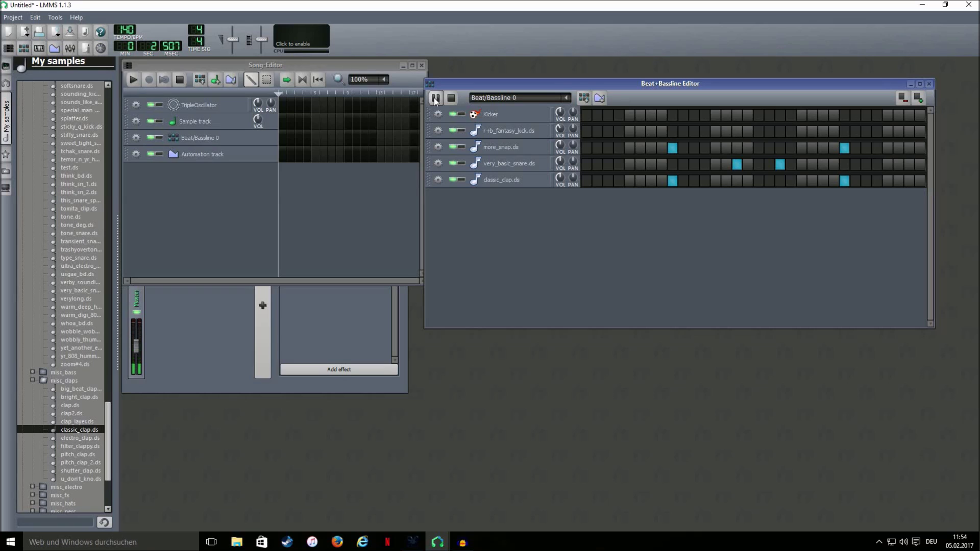
pyautogui.click(452, 98)
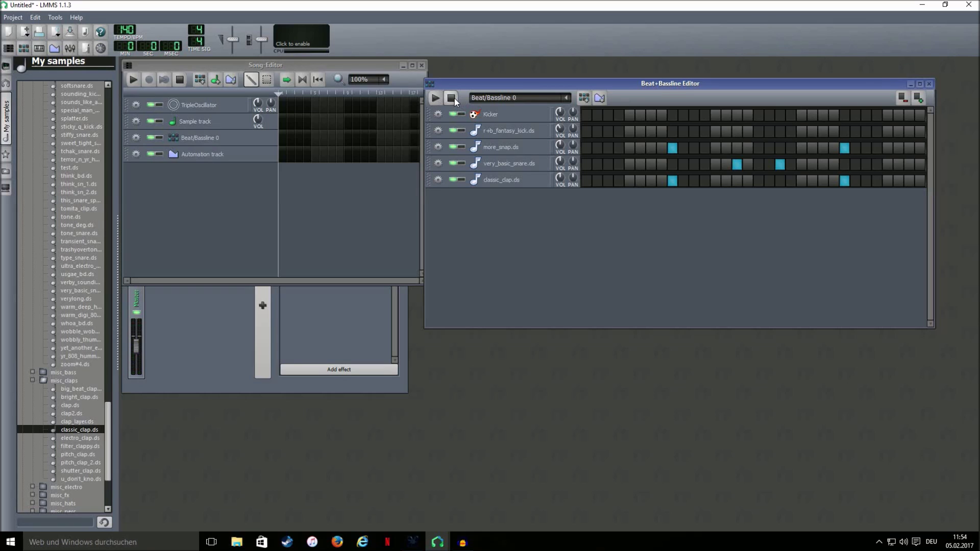
# Lower the volumes of the clap, snare and snap tracks and play the beat to check the balance.
pyautogui.moveTo(560, 177); pyautogui.dragTo(560, 209)
pyautogui.moveTo(560, 164); pyautogui.dragTo(560, 167)
pyautogui.moveTo(562, 146)
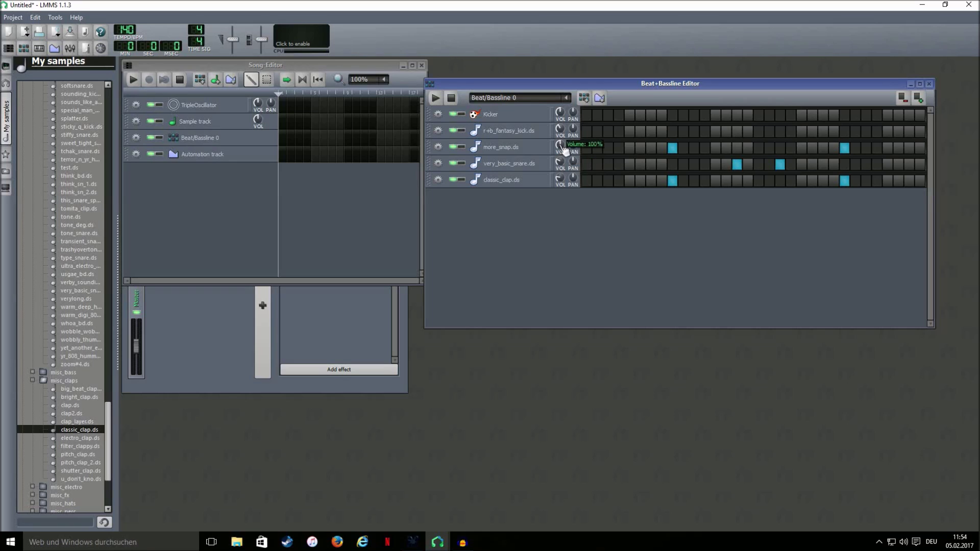
pyautogui.moveTo(561, 164); pyautogui.dragTo(561, 161)
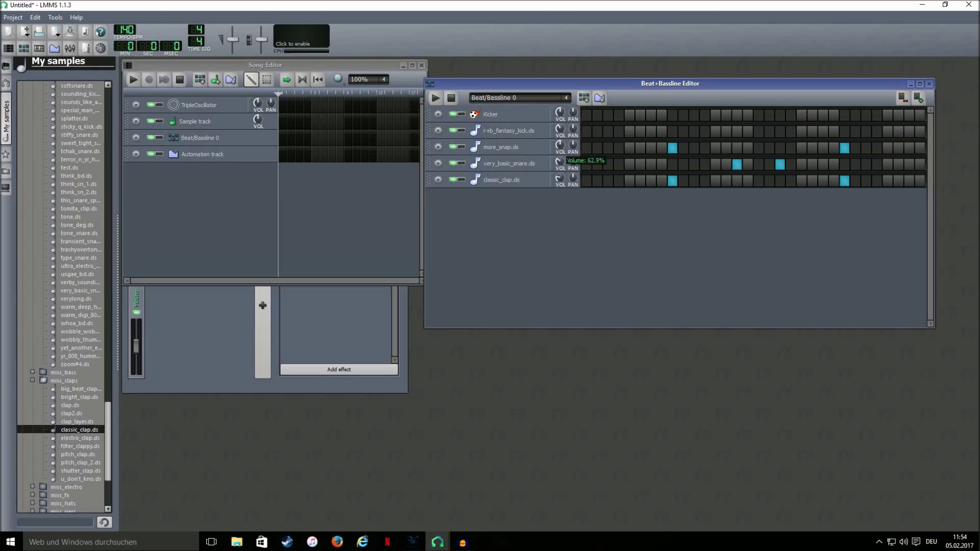
pyautogui.moveTo(561, 161)
pyautogui.mouseDown()
pyautogui.moveTo(563, 171)
pyautogui.moveTo(559, 150)
pyautogui.mouseUp()
pyautogui.click(437, 99)
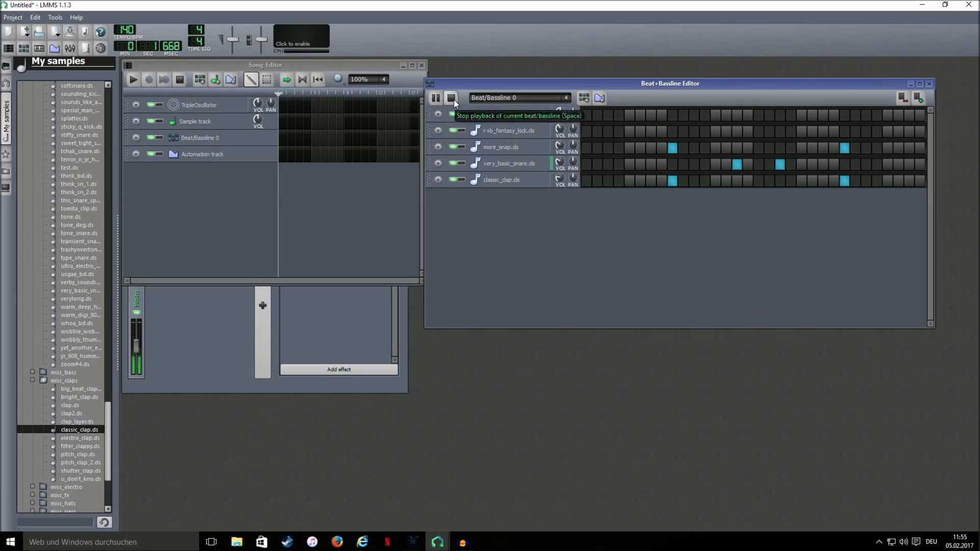
pyautogui.click(454, 100)
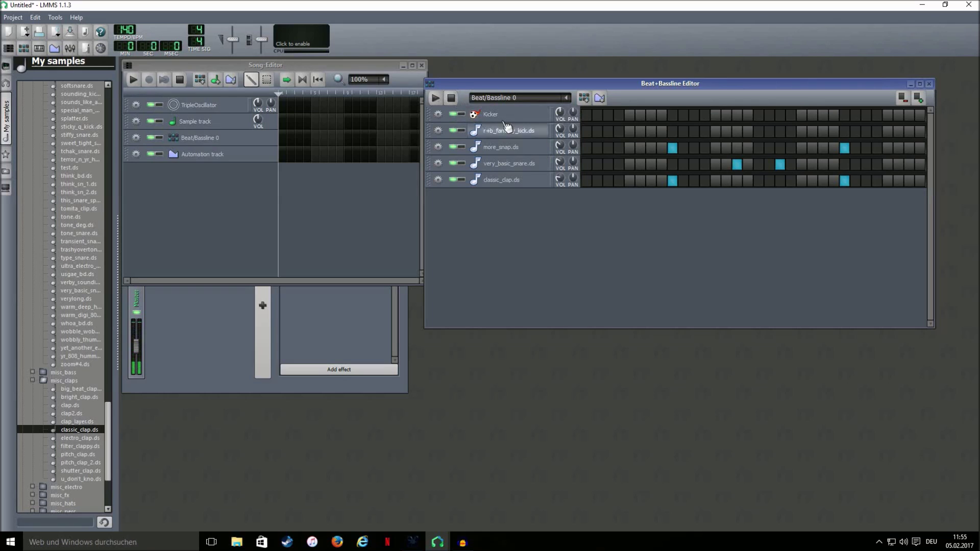
# Place r+b_fantasy_kick.ds hits on steps 1 and 7 and play the beat to check them.
pyautogui.click(586, 131)
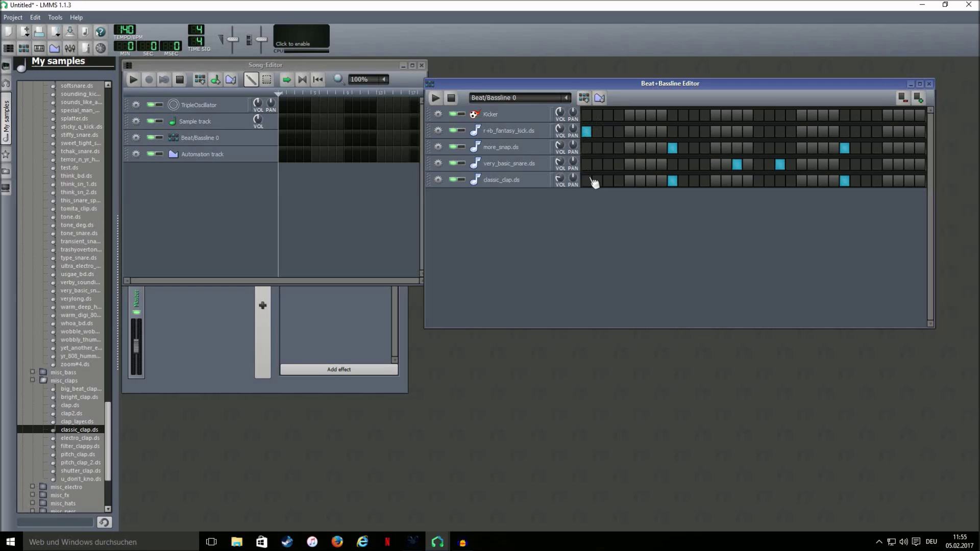
pyautogui.click(651, 131)
pyautogui.click(436, 98)
pyautogui.click(451, 97)
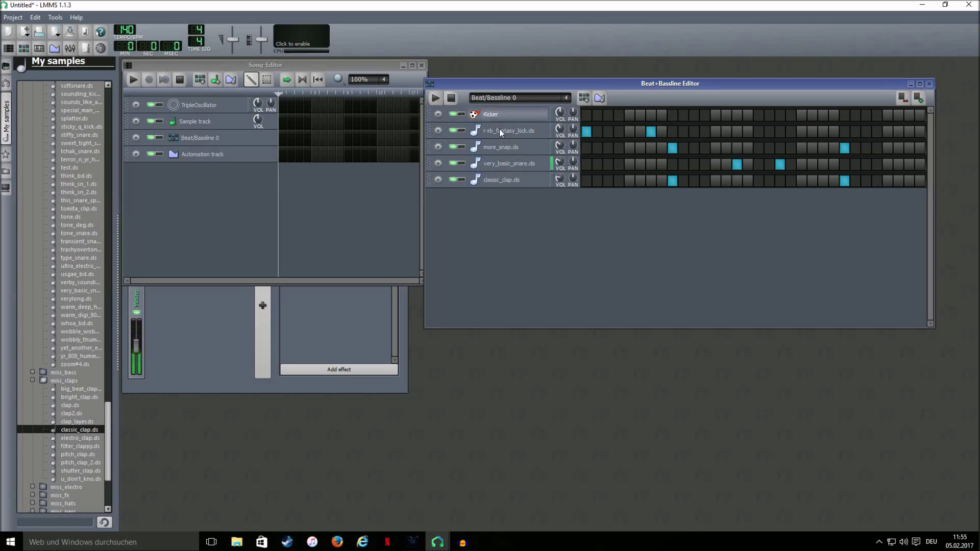
pyautogui.scroll(-5, 586, 132)
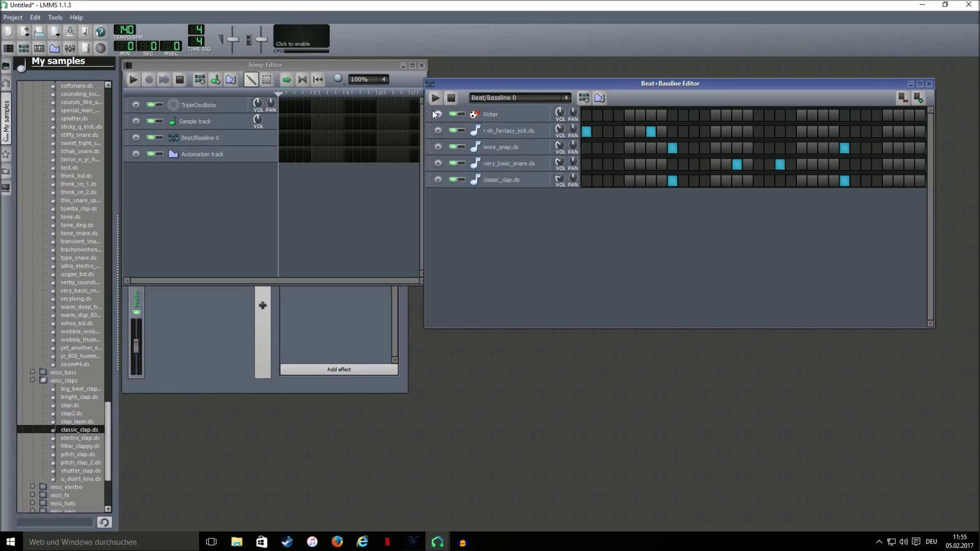
pyautogui.click(435, 100)
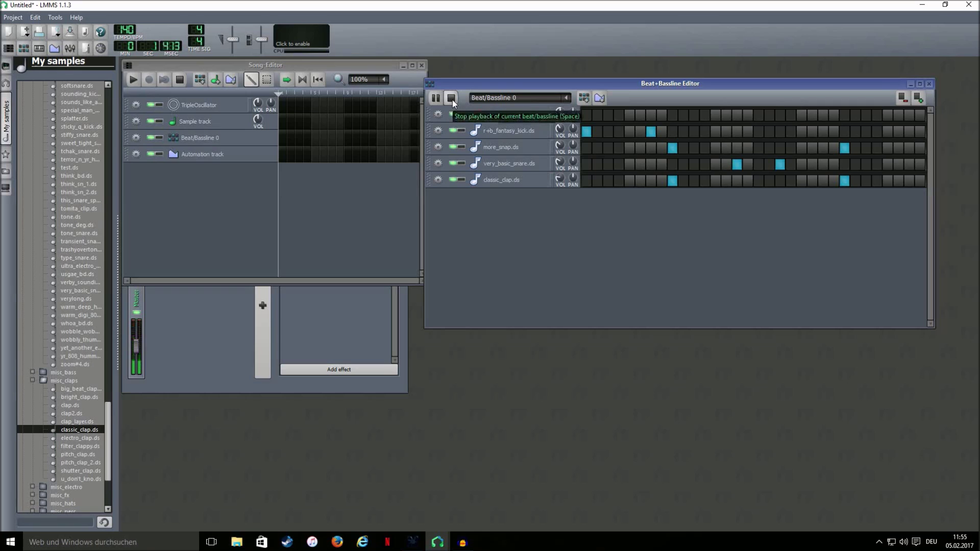
pyautogui.click(452, 99)
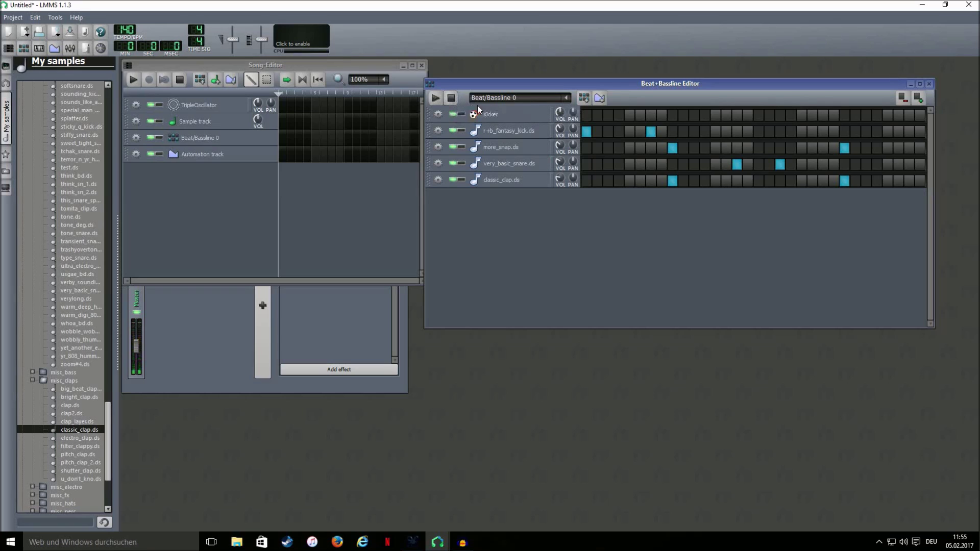
# Place another r+b_fantasy_kick.ds hit on step 21 and play the beat.
pyautogui.click(801, 132)
pyautogui.click(435, 98)
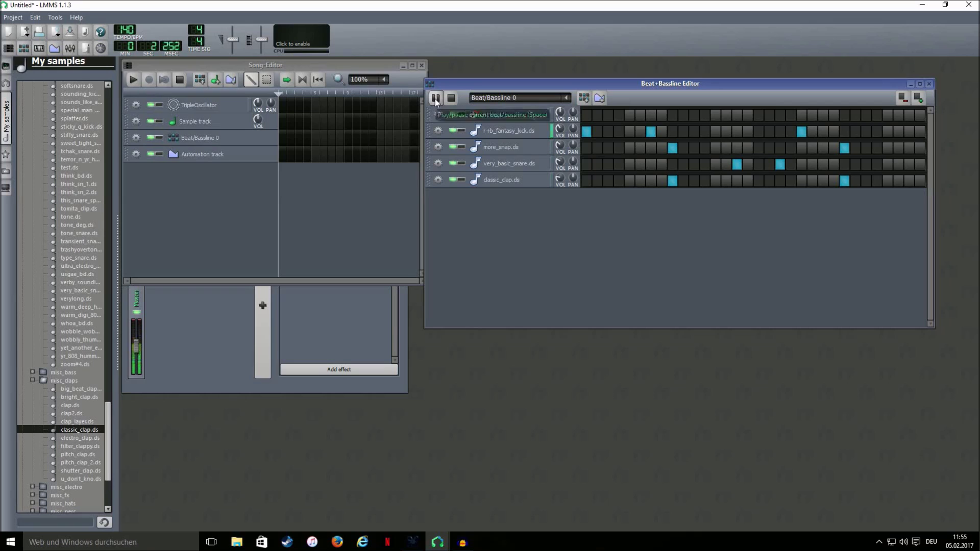
pyautogui.click(451, 98)
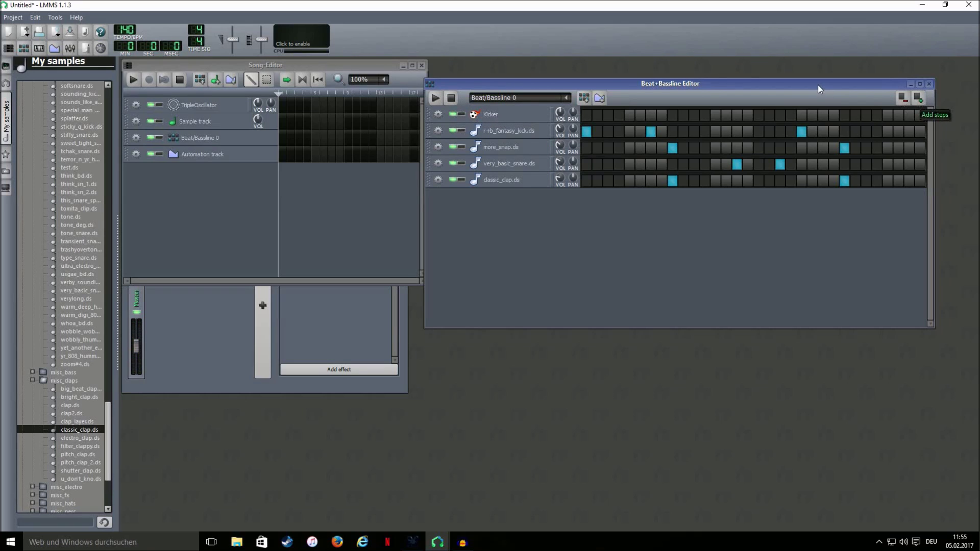
# Extend the beat pattern from 32 to 64 steps.
pyautogui.click(919, 98)
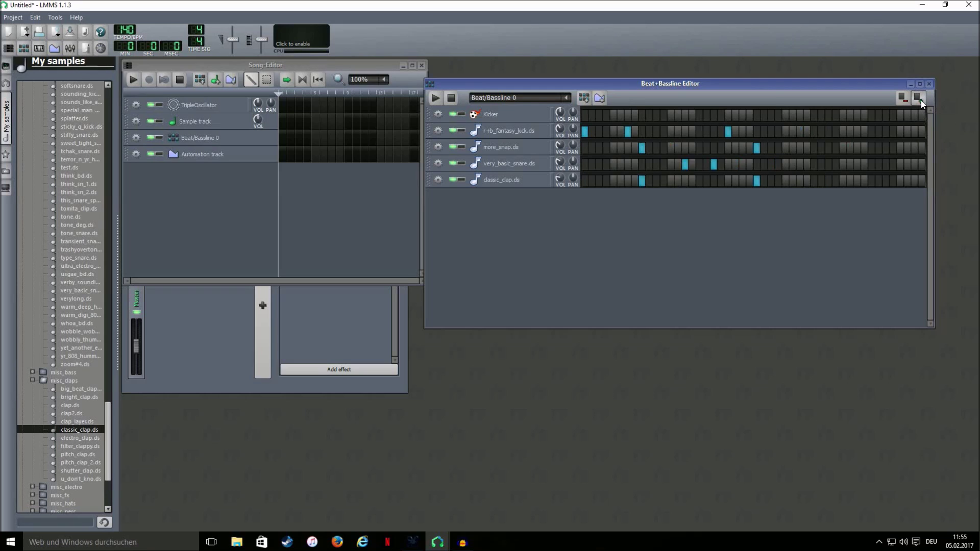
pyautogui.click(919, 98)
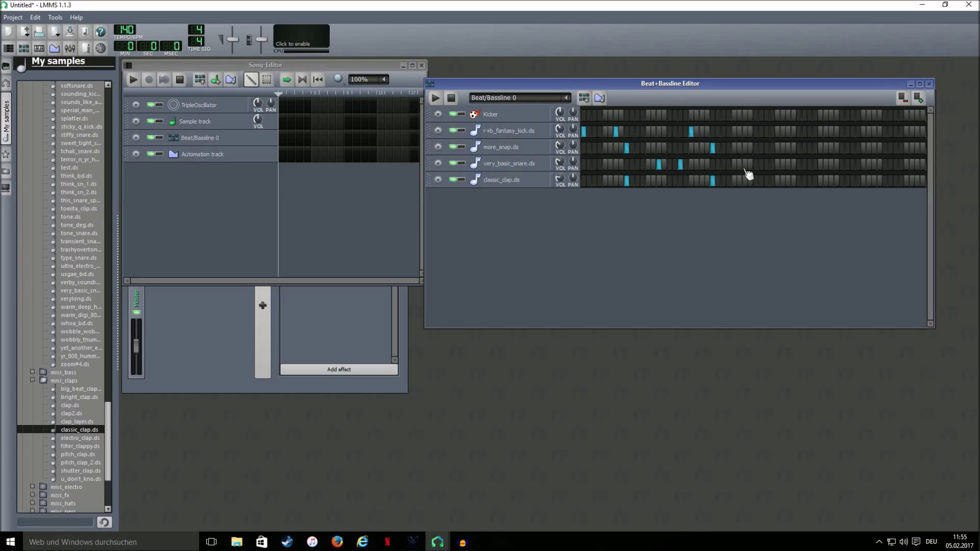
# Place more_snap.ds and classic_clap.ds hits on steps 41 and 57, and very_basic_snare.ds hits on steps 47, 51 and 63.
pyautogui.click(799, 150)
pyautogui.click(884, 148)
pyautogui.click(884, 181)
pyautogui.click(919, 165)
# Place r+b_fantasy_kick.ds hits on steps 33, 39, 53 and 59 and play the full beat.
pyautogui.click(756, 132)
pyautogui.click(789, 133)
pyautogui.click(864, 133)
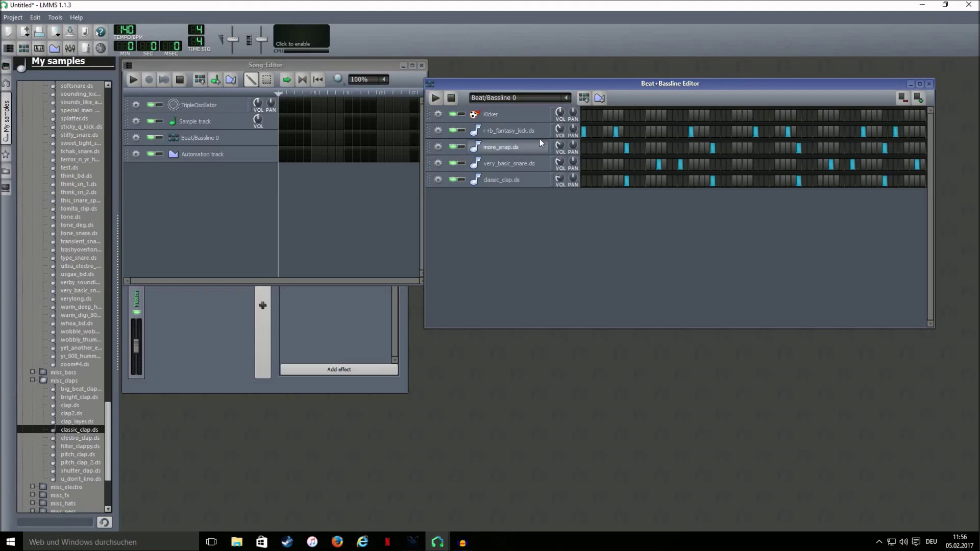
pyautogui.click(435, 98)
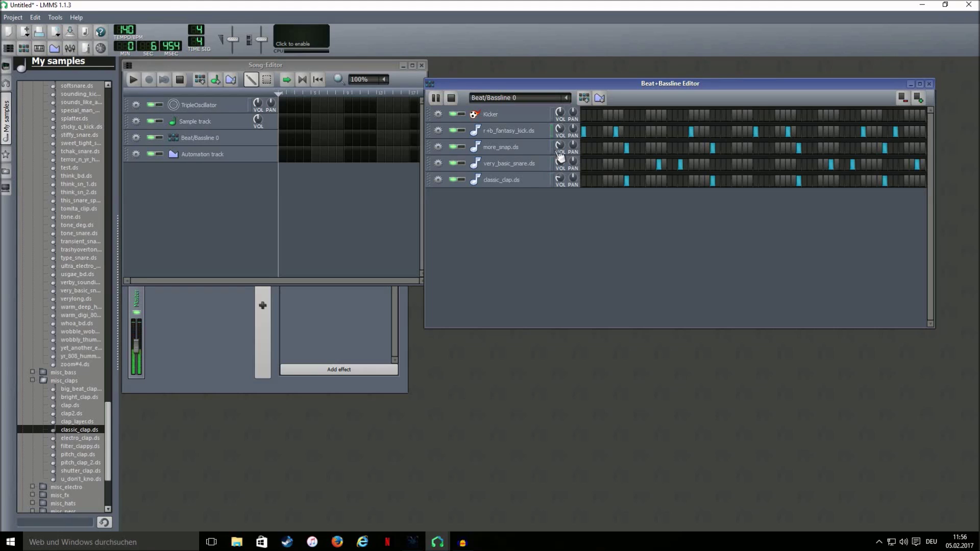
pyautogui.click(451, 97)
# Place Beat/Bassline 0 at the song's start, stretch it to 16 bars, and add a second beat/bassline track.
pyautogui.click(284, 137)
pyautogui.moveTo(310, 139); pyautogui.dragTo(409, 141)
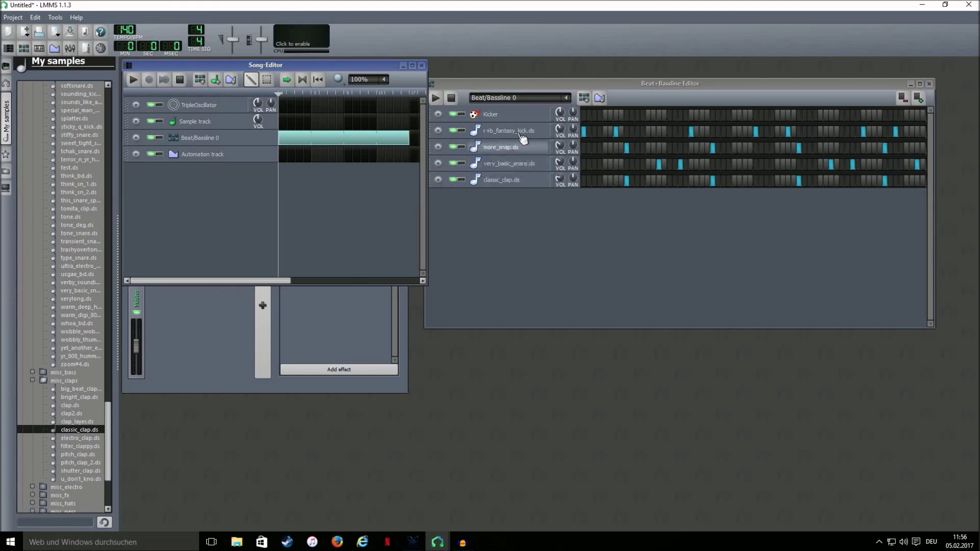
pyautogui.click(584, 98)
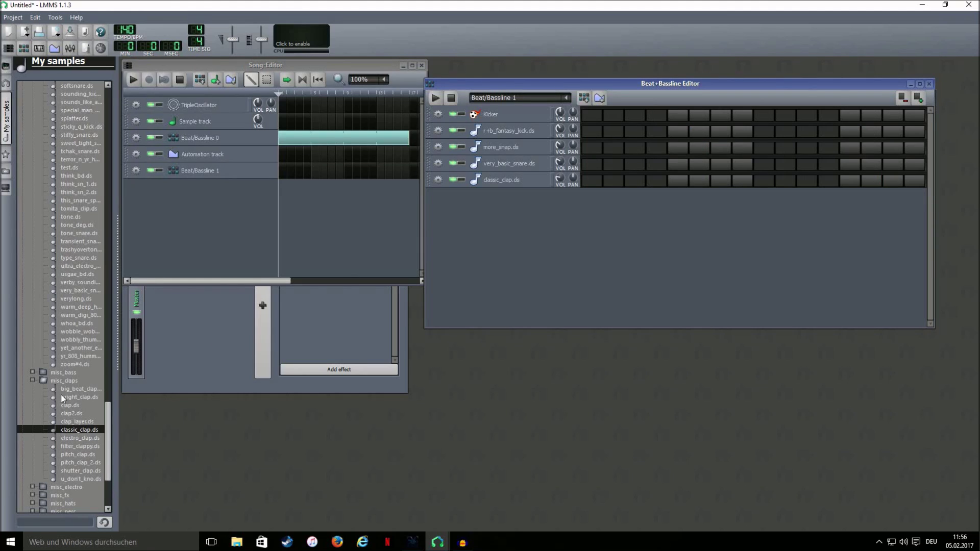
# Load the TR606_Hat_C.ds and TR606_Hat_O.ds samples from the tr606 folder as new tracks in Beat/Bassline 1.
pyautogui.scroll(-2, 79, 416)
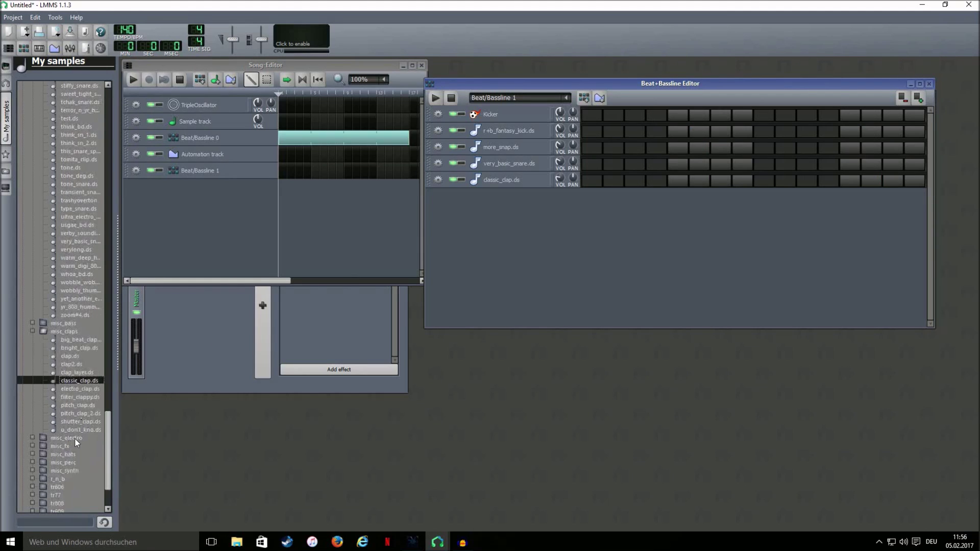
pyautogui.scroll(-3, 81, 443)
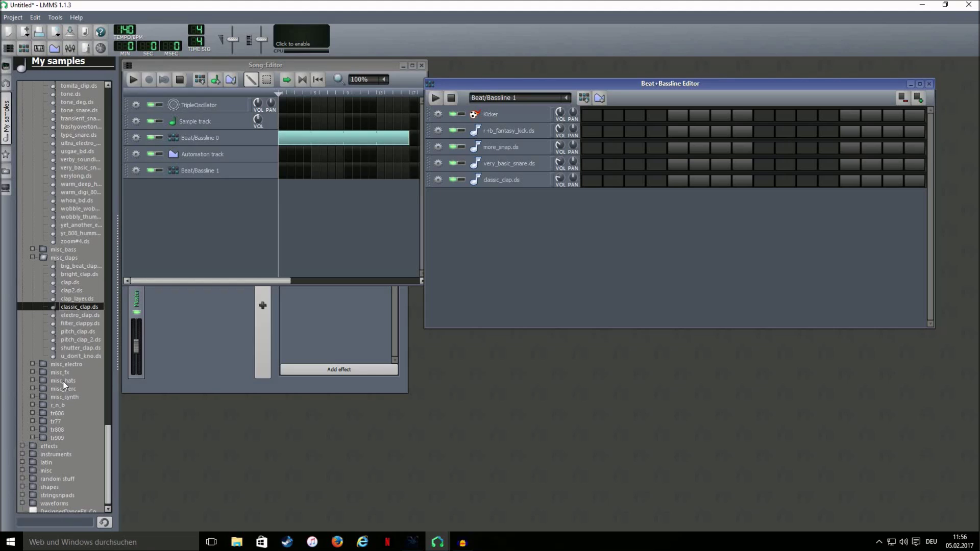
pyautogui.click(55, 415)
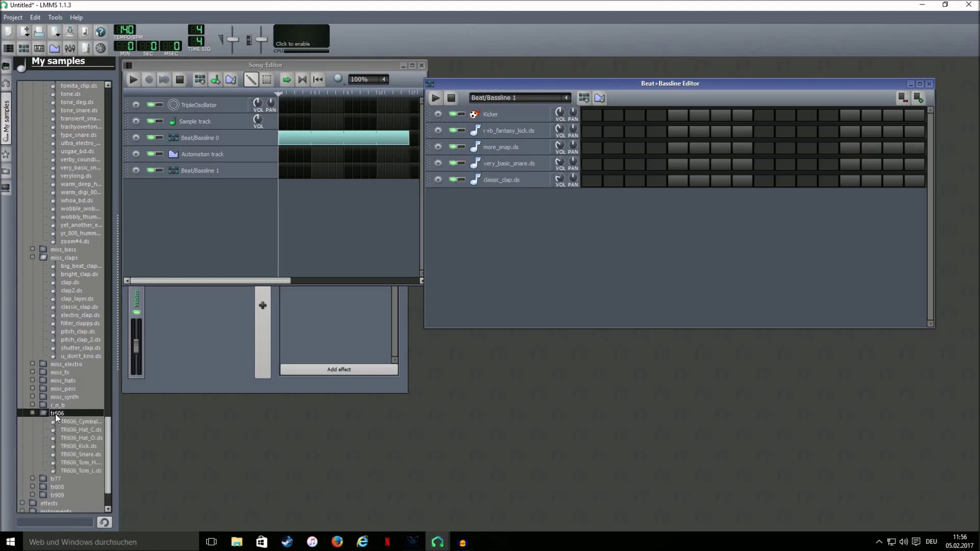
pyautogui.click(78, 432)
pyautogui.doubleClick(79, 431)
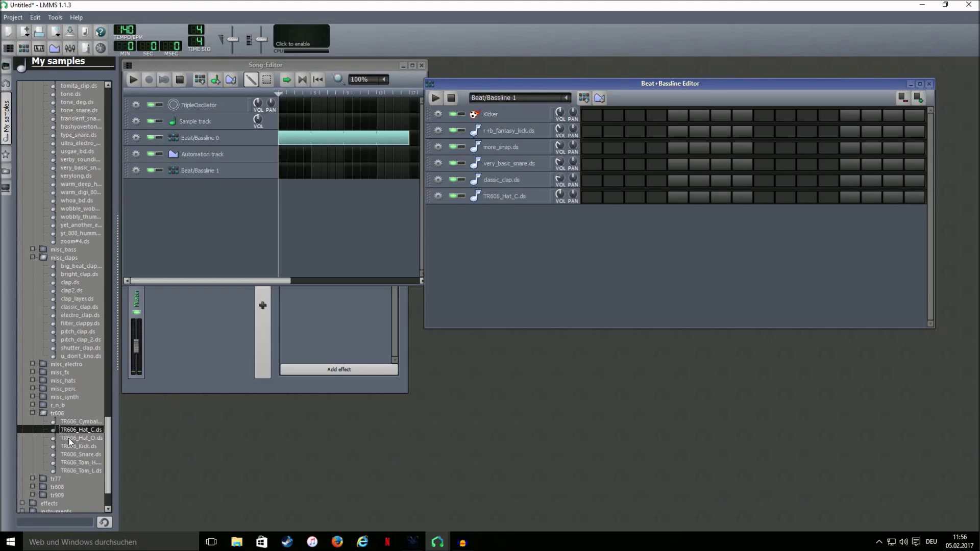
pyautogui.click(69, 438)
pyautogui.doubleClick(69, 438)
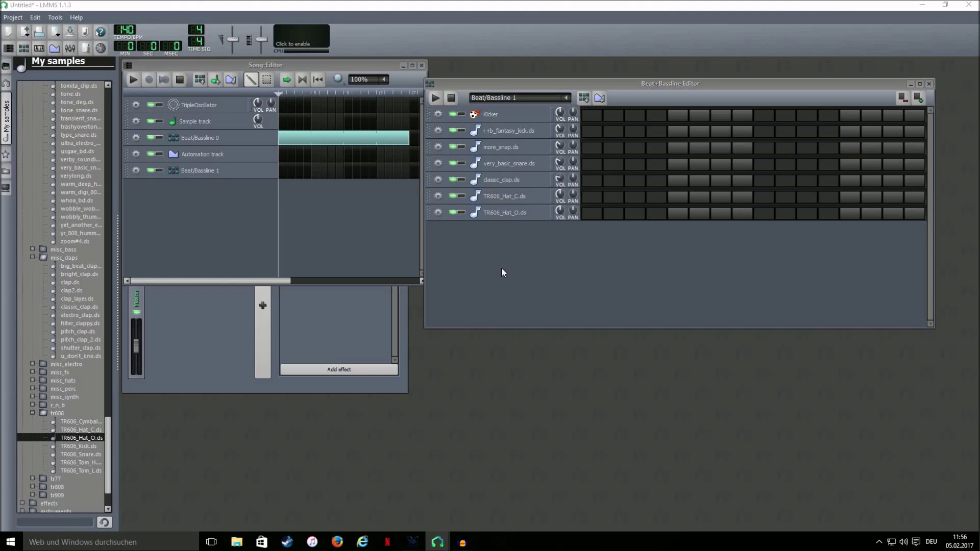
# Lower the TR606_Hat_C.ds volume to about 71.5% and place its hits on every odd step from 1 to 15.
pyautogui.click(561, 196)
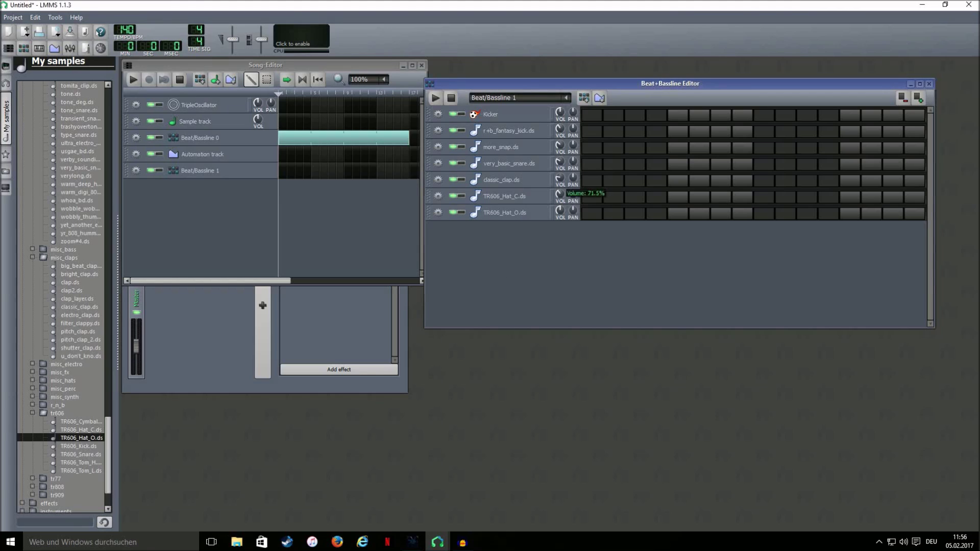
pyautogui.click(592, 197)
pyautogui.click(635, 197)
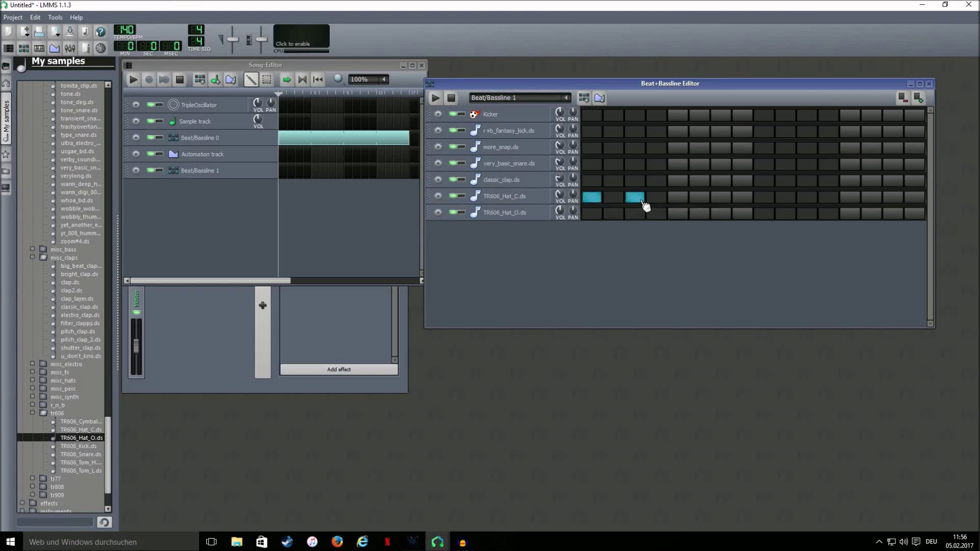
pyautogui.click(679, 199)
pyautogui.click(720, 199)
pyautogui.click(762, 200)
pyautogui.click(807, 199)
pyautogui.click(850, 199)
pyautogui.click(892, 199)
# Place Beat/Bassline 1 at the song's start, stretch it to 16 bars while playing the song, and adjust the TR606_Hat_C.ds volume.
pyautogui.click(282, 171)
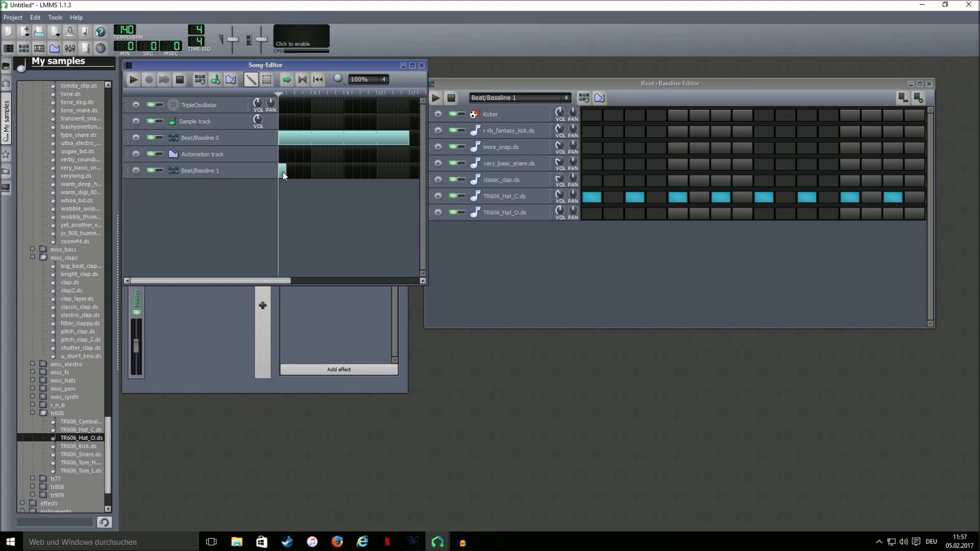
pyautogui.click(133, 81)
pyautogui.moveTo(285, 171); pyautogui.dragTo(411, 172)
pyautogui.click(181, 79)
pyautogui.click(559, 199)
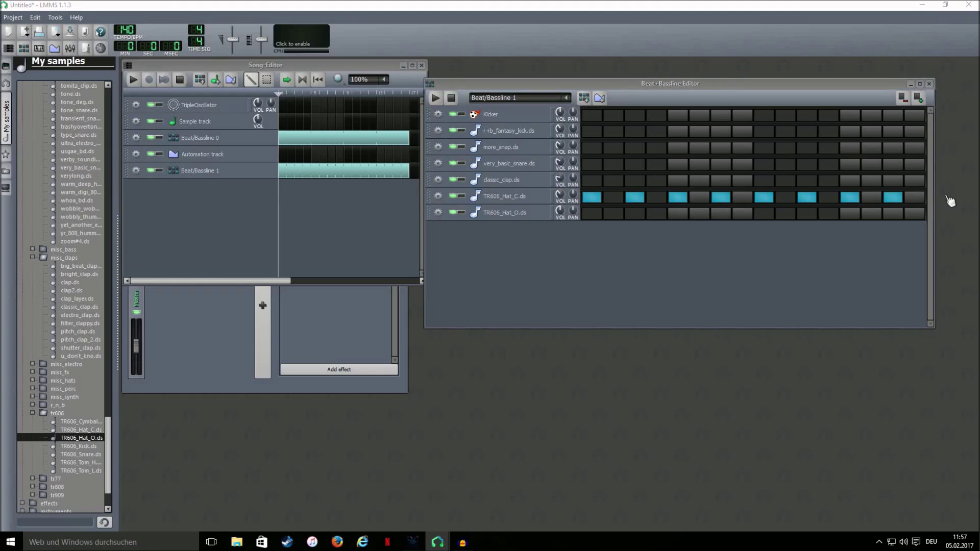
# Extend the Beat/Bassline 1 pattern to 32 steps and place TR606_Hat_C.ds hits on every odd step from 17 to 31.
pyautogui.click(918, 98)
pyautogui.click(760, 198)
pyautogui.click(780, 198)
pyautogui.click(801, 198)
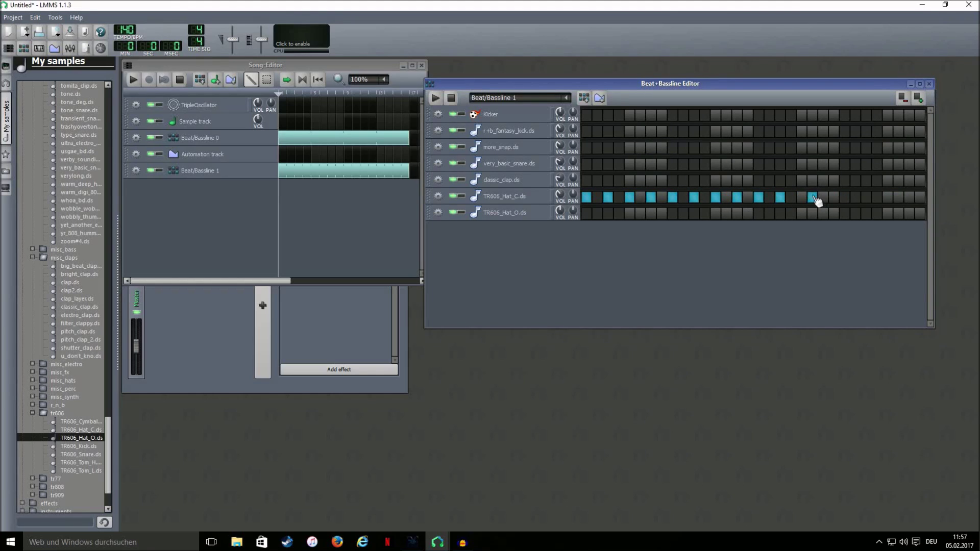
pyautogui.click(823, 198)
pyautogui.click(844, 198)
pyautogui.click(865, 198)
pyautogui.click(887, 198)
pyautogui.click(909, 198)
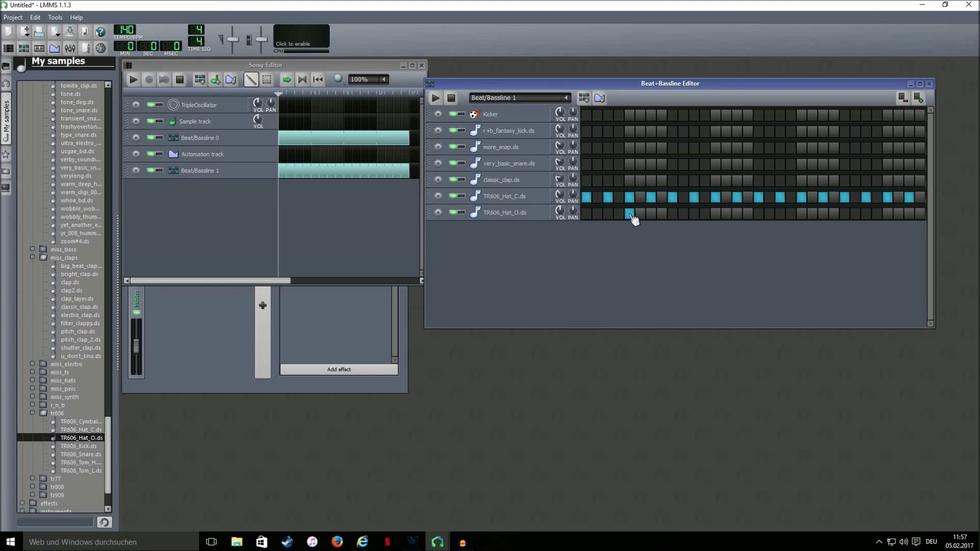
# Place TR606_Hat_O.ds hits on steps 5 and 21 and play the song.
pyautogui.click(801, 214)
pyautogui.click(777, 195)
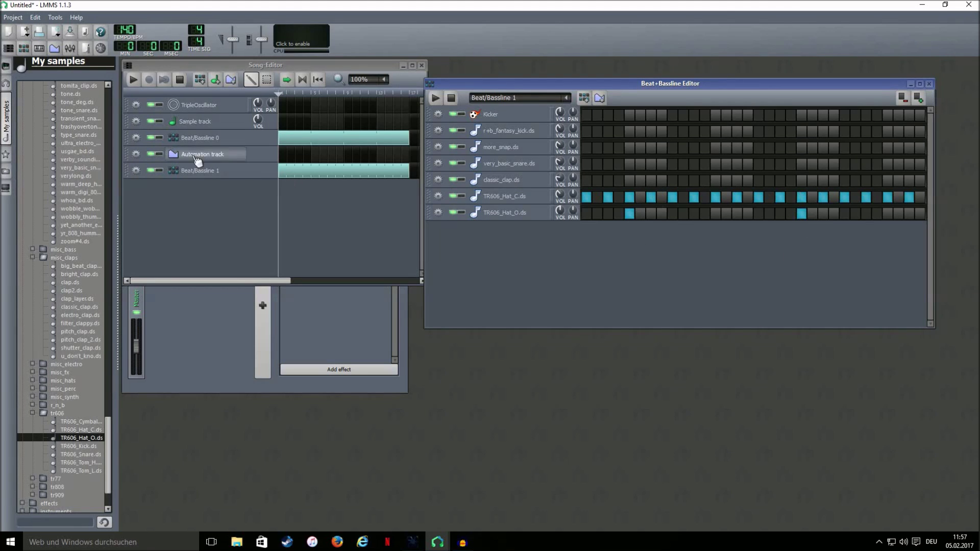
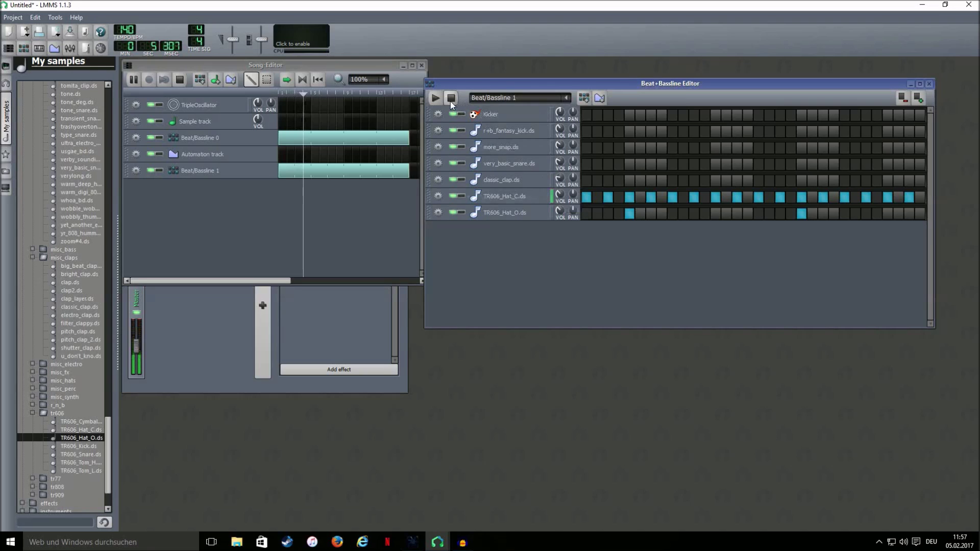
pyautogui.press('space')
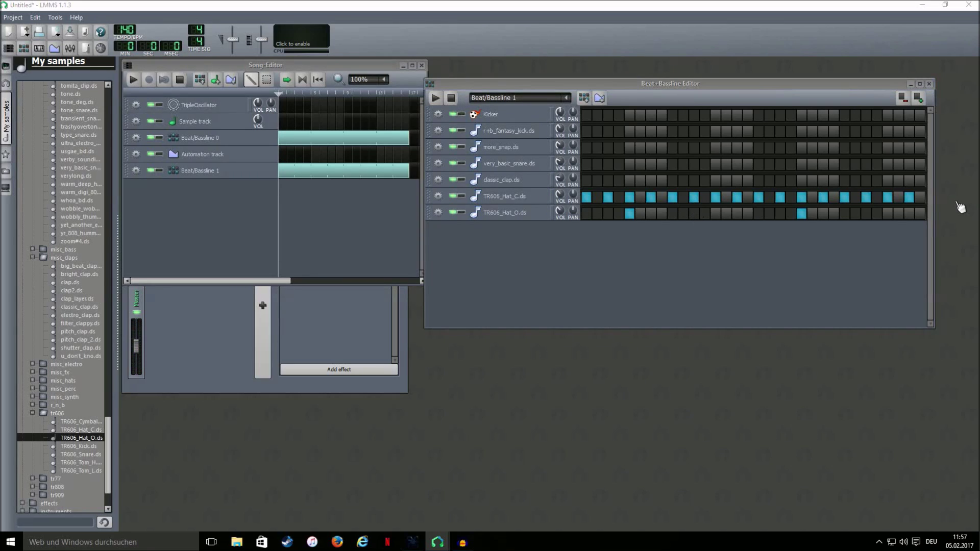
# Open the TR606_Hat_C.ds pattern in the Piano-Roll and move its window clear of the song tracks.
pyautogui.rightClick(606, 197)
pyautogui.click(616, 206)
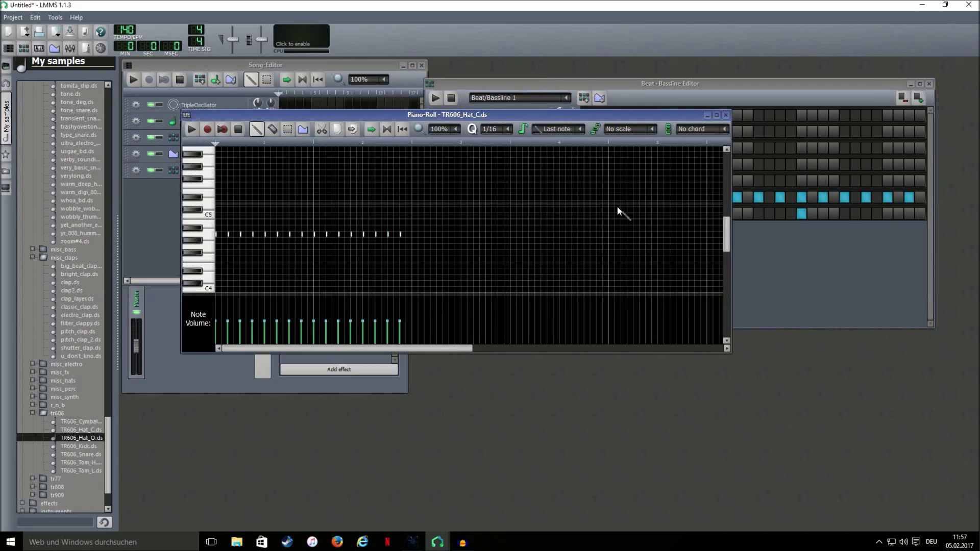
pyautogui.moveTo(477, 117); pyautogui.dragTo(582, 188)
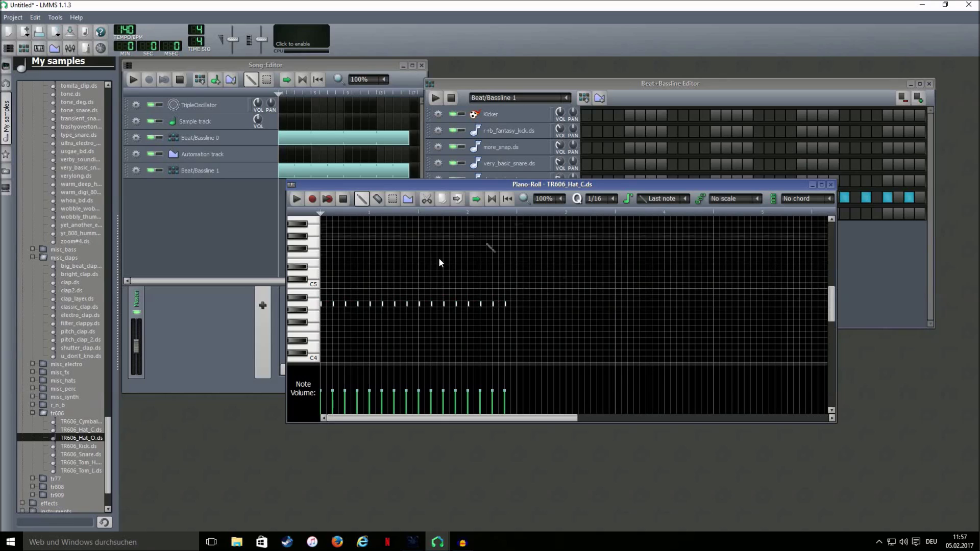
pyautogui.click(365, 291)
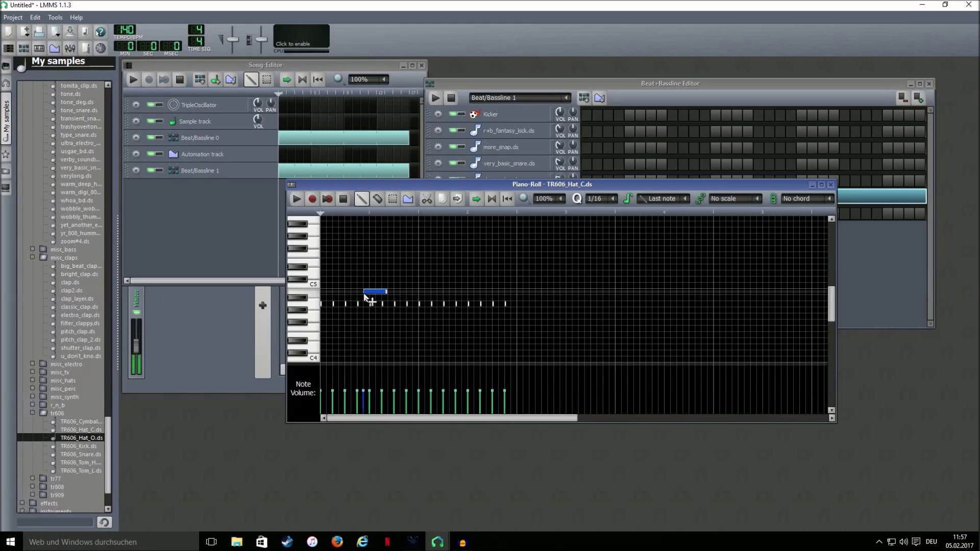
pyautogui.rightClick(377, 291)
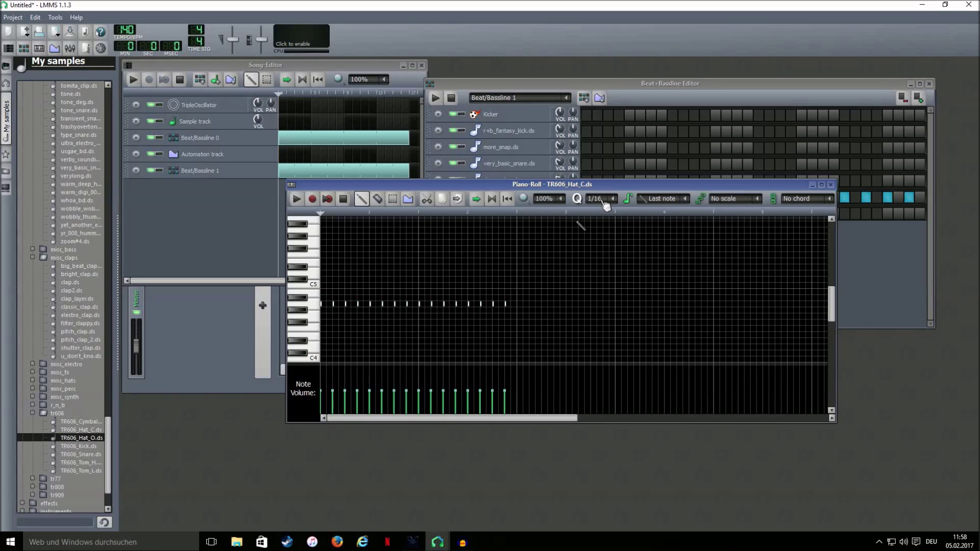
# Set the Piano-Roll quantization to 1/32 and zoom to 200%, testing the grid with a note that is deleted again.
pyautogui.scroll(-1, 603, 204)
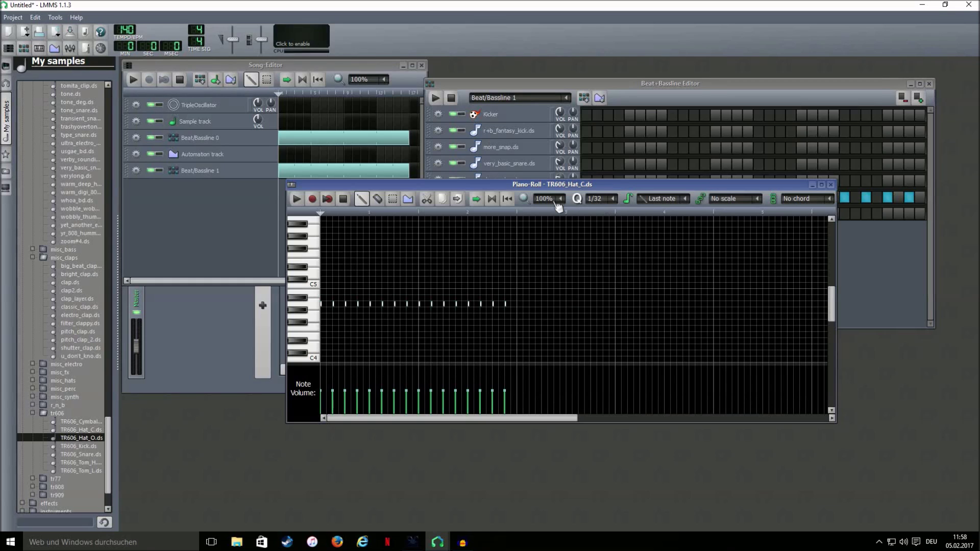
pyautogui.scroll(-1, 547, 199)
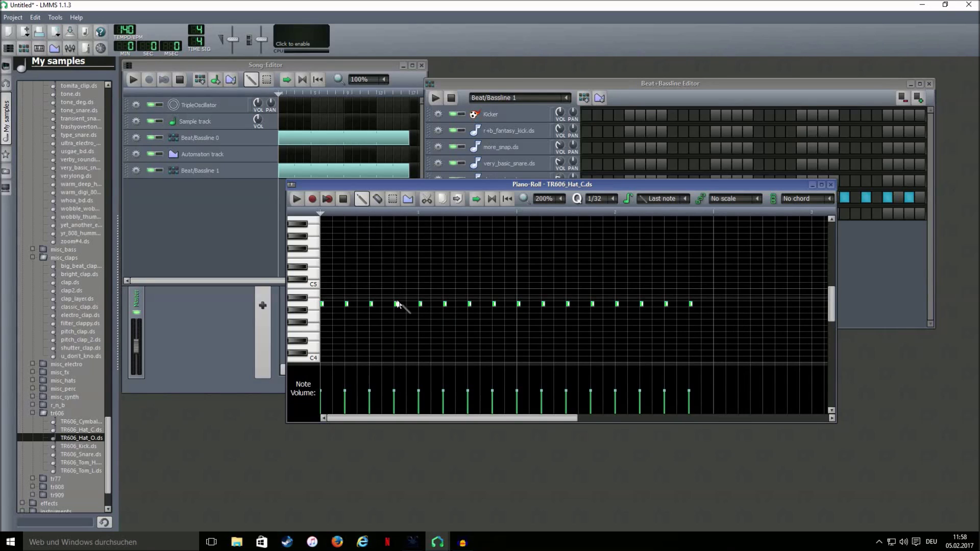
pyautogui.click(401, 274)
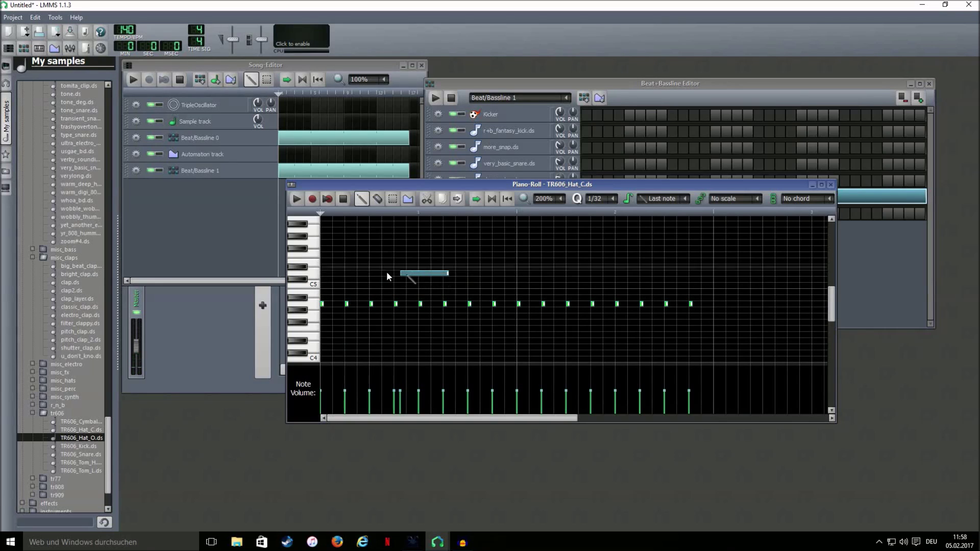
pyautogui.rightClick(422, 274)
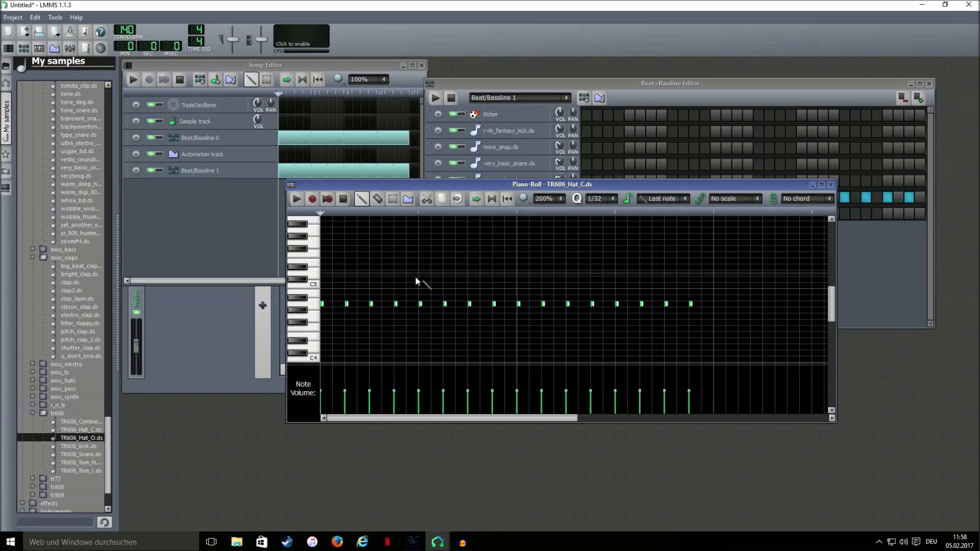
# Fill the gap between the fourth and fifth hat hits with three short 1/32-spaced notes and play the song.
pyautogui.click(396, 305)
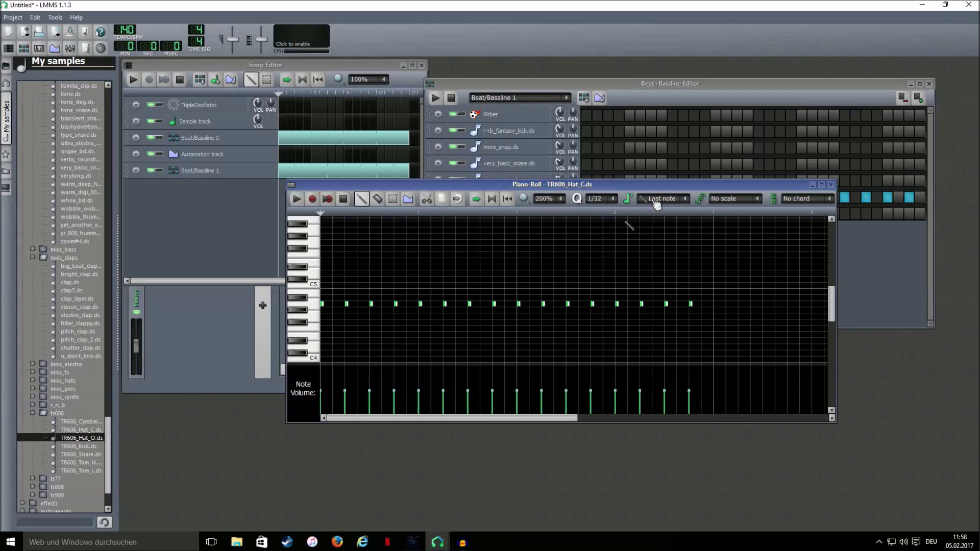
pyautogui.click(401, 305)
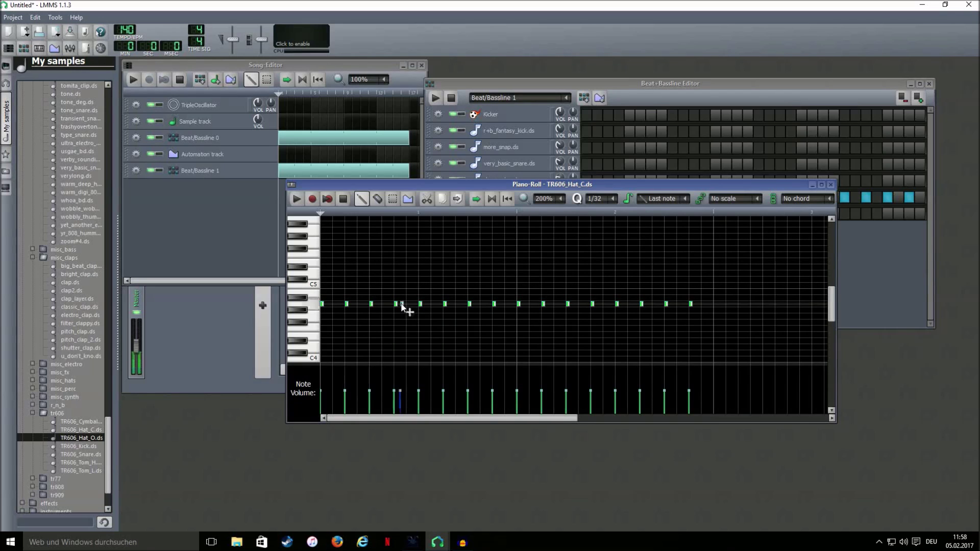
pyautogui.click(408, 303)
pyautogui.click(414, 304)
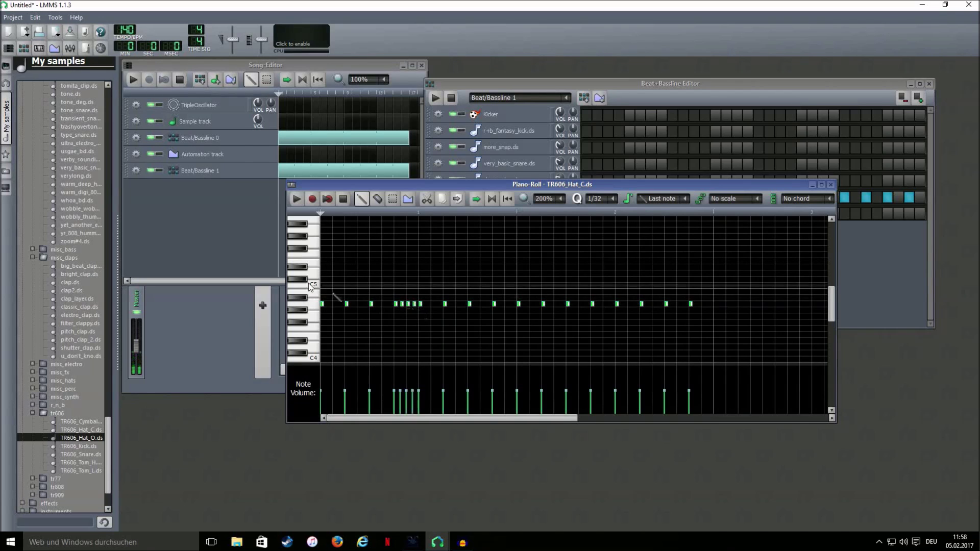
pyautogui.click(133, 83)
pyautogui.click(470, 186)
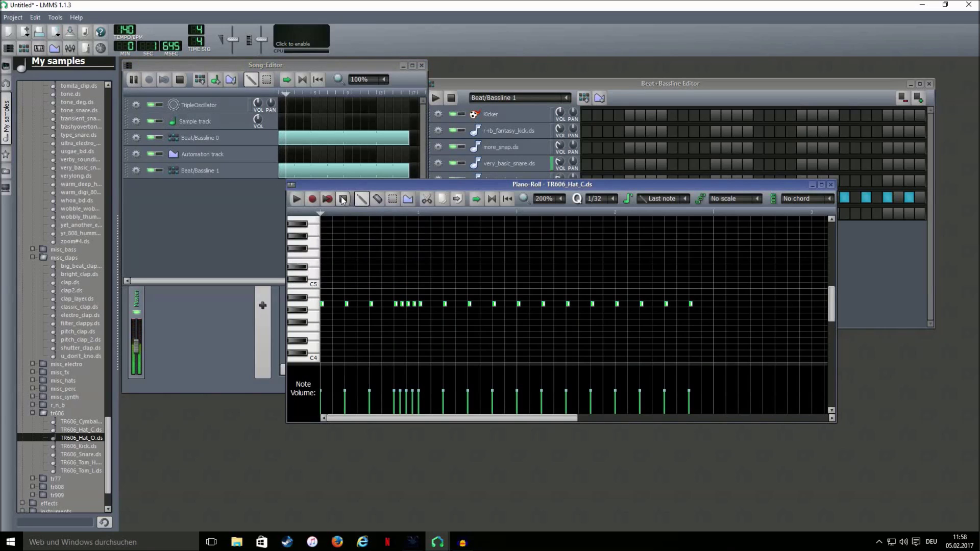
pyautogui.click(342, 199)
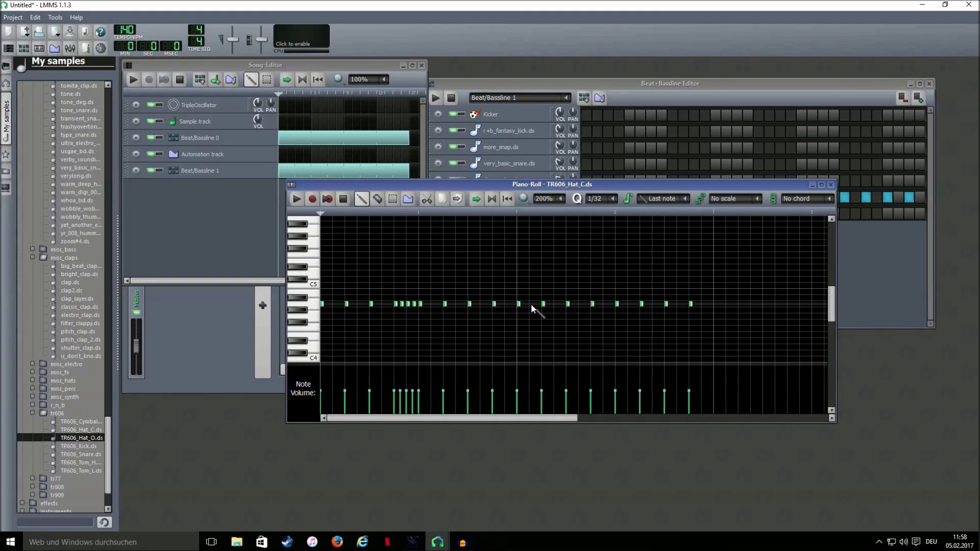
# Add a hat note midway between the first and second hits of bar 2 and play the hat pattern.
pyautogui.click(531, 304)
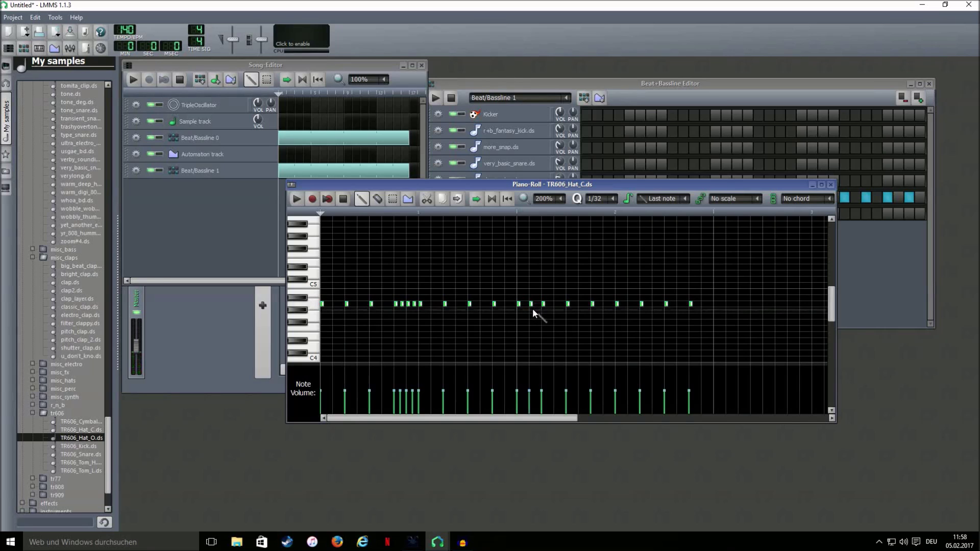
pyautogui.click(294, 204)
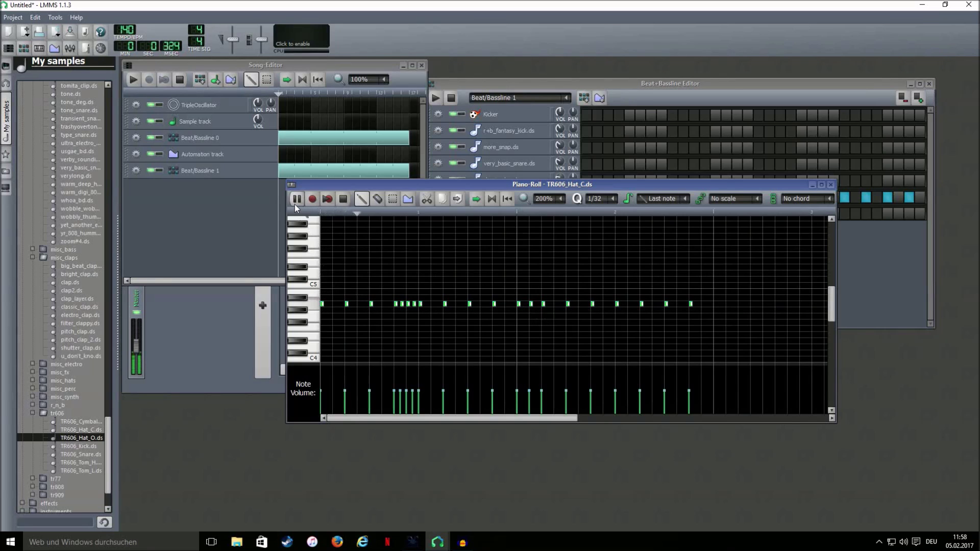
pyautogui.click(343, 199)
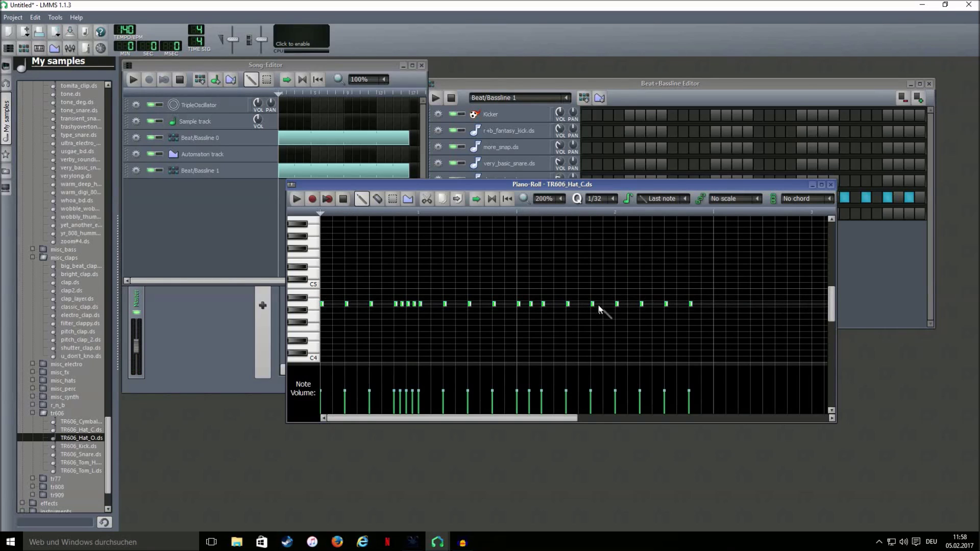
# Fill the gap between the third-last and second-last hat hits of bar 2 with three 1/32-spaced notes.
pyautogui.click(646, 304)
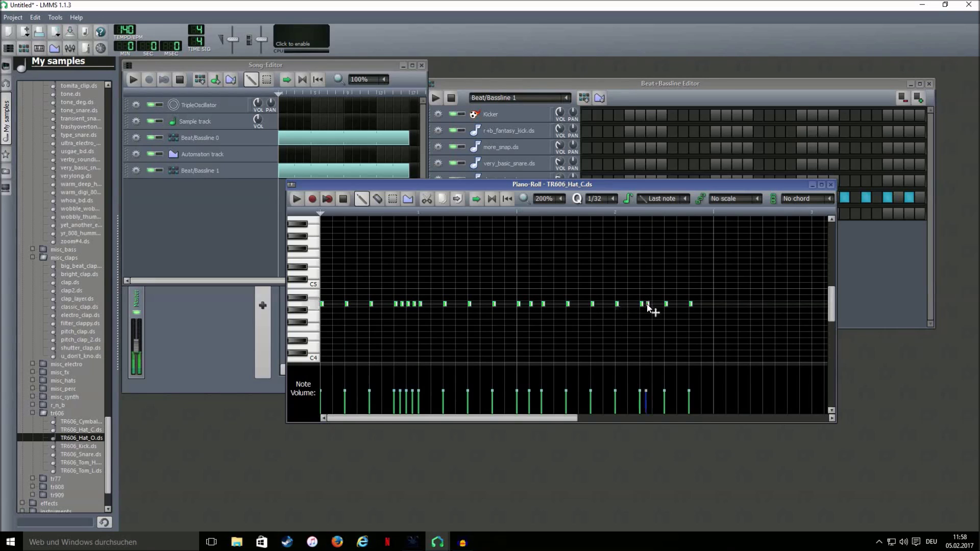
pyautogui.click(654, 304)
pyautogui.click(660, 305)
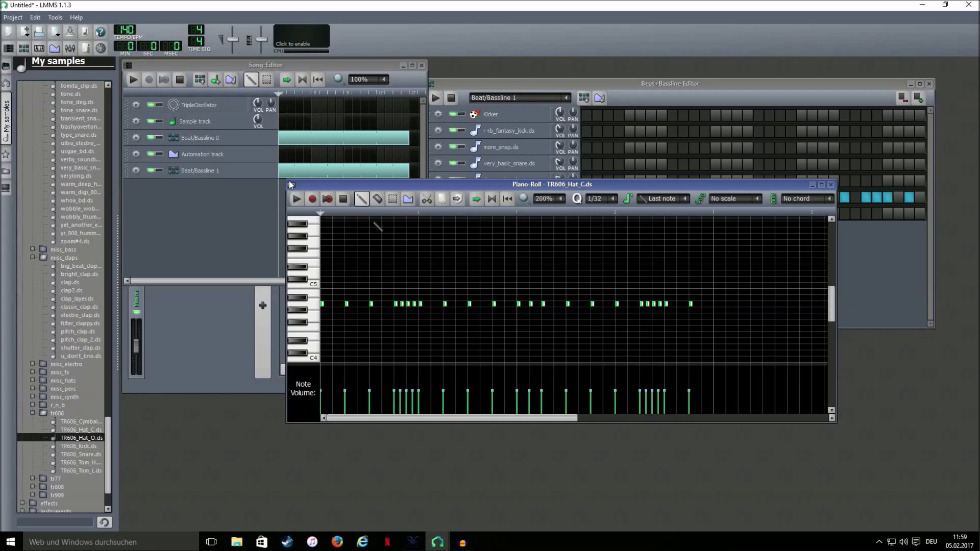
# Play the song to check the new hat roll, closing the Piano-Roll during playback, and stop it.
pyautogui.click(134, 79)
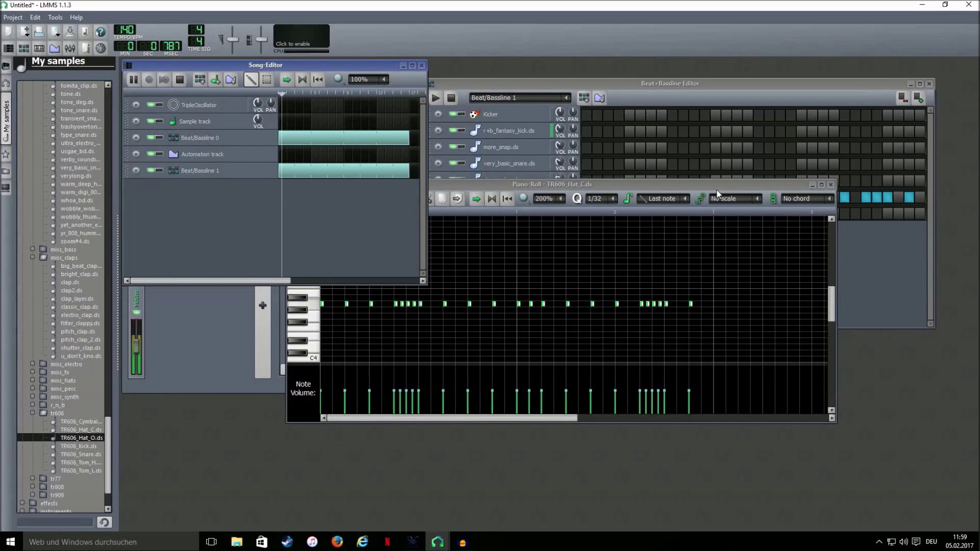
pyautogui.click(831, 185)
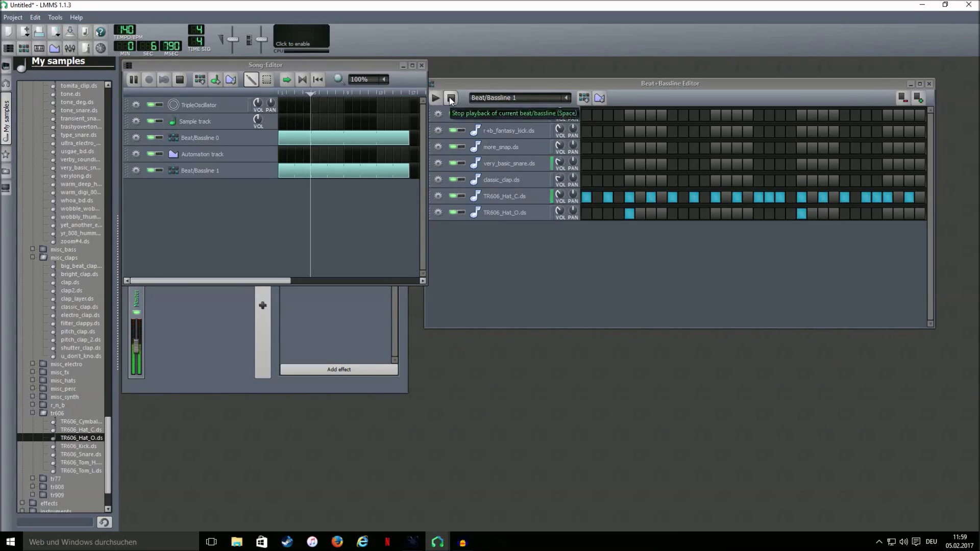
pyautogui.click(450, 98)
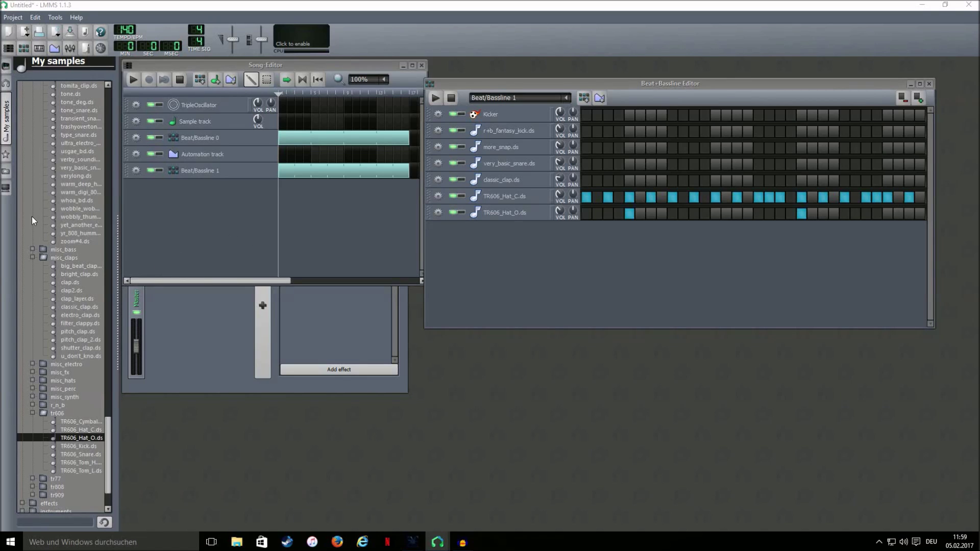
# Add the 0026-bell_pad preset from the first the_mysterious_bank folder of the ZynAddSubFX presets as a new instrument track.
pyautogui.click(6, 155)
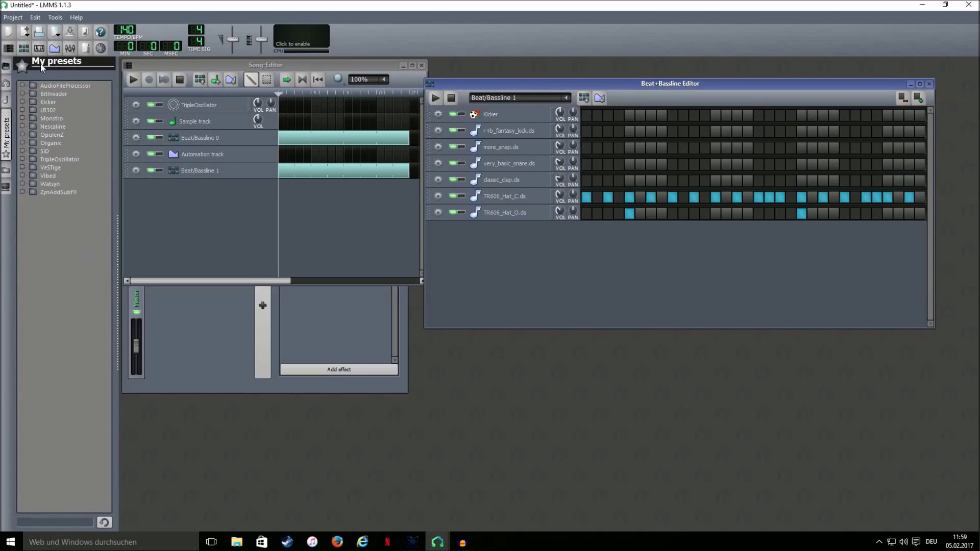
pyautogui.doubleClick(57, 191)
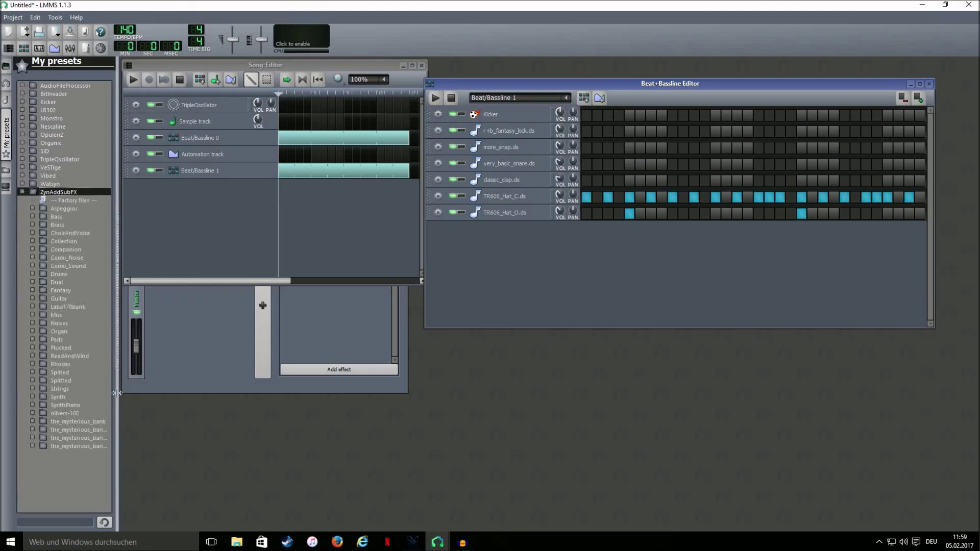
pyautogui.doubleClick(63, 421)
pyautogui.scroll(-8, 69, 447)
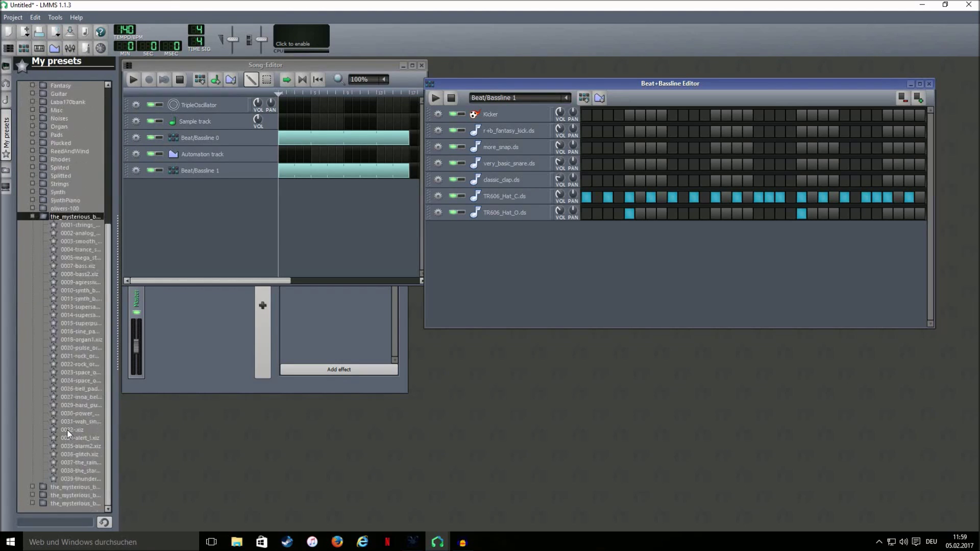
pyautogui.click(73, 390)
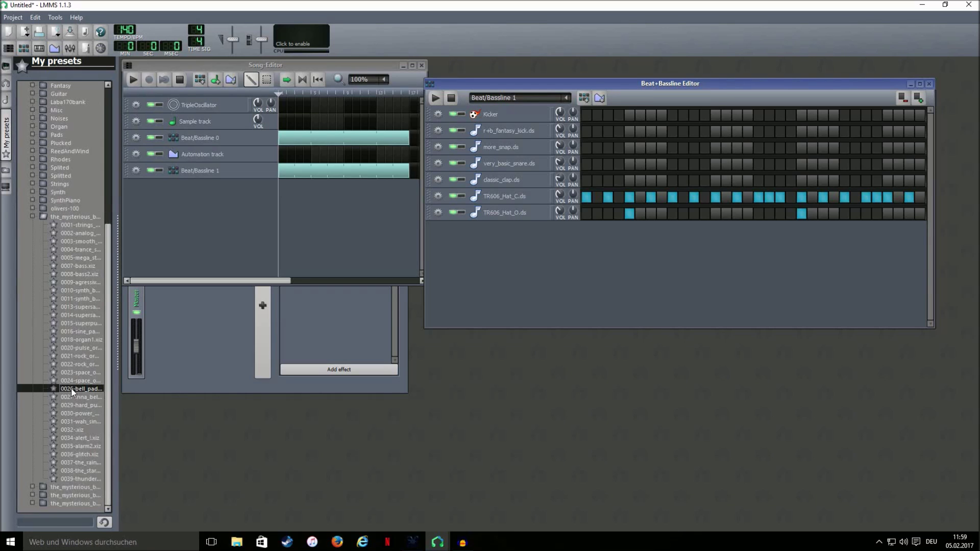
pyautogui.doubleClick(73, 389)
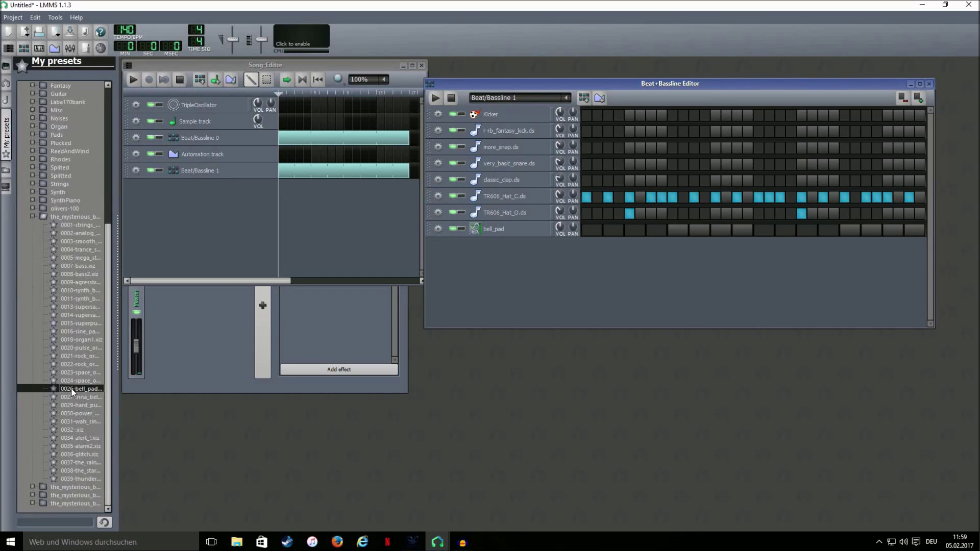
# Create Beat/Bassline 2 and open its bell_pad pattern in the Piano-Roll at 100% zoom and 1/16 quantization.
pyautogui.click(199, 79)
pyautogui.rightClick(614, 229)
pyautogui.click(624, 235)
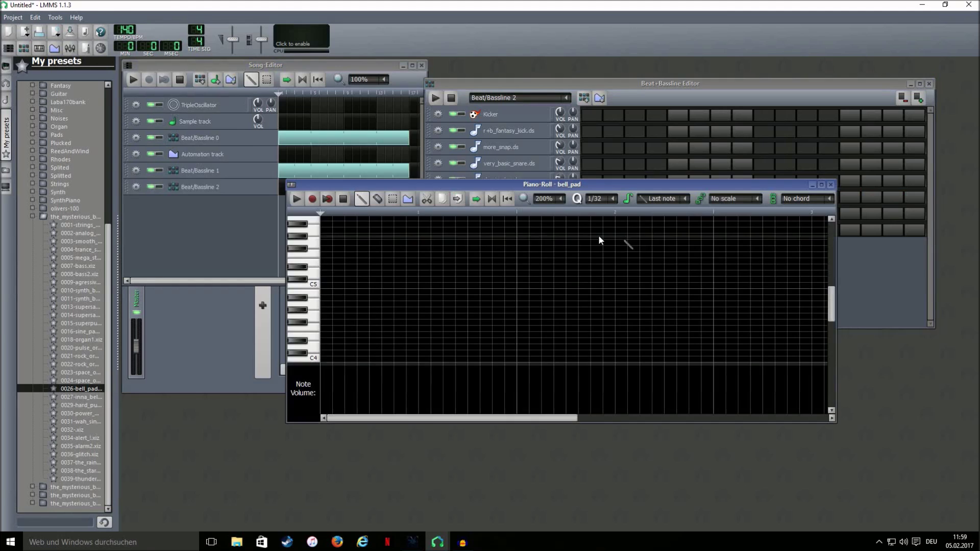
pyautogui.scroll(1, 545, 200)
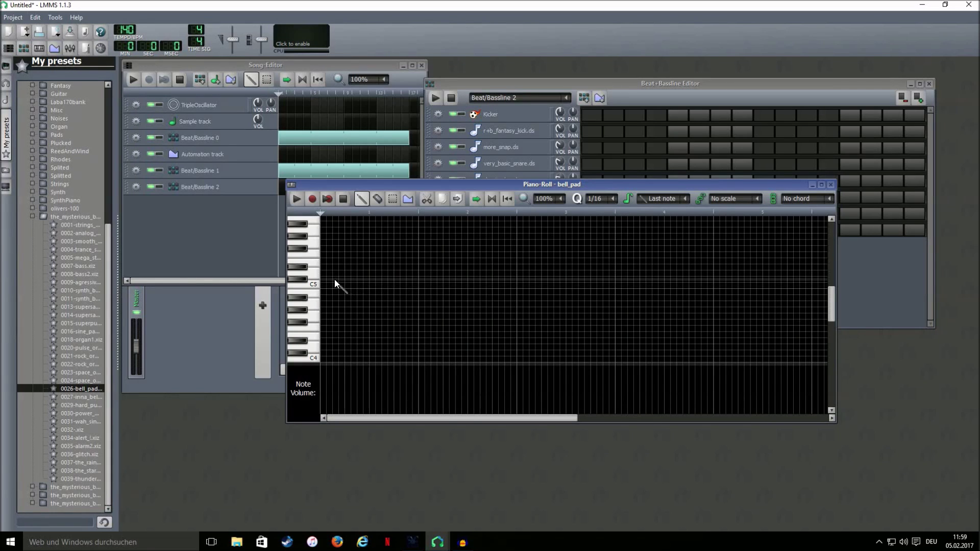
pyautogui.click(369, 261)
pyautogui.click(394, 261)
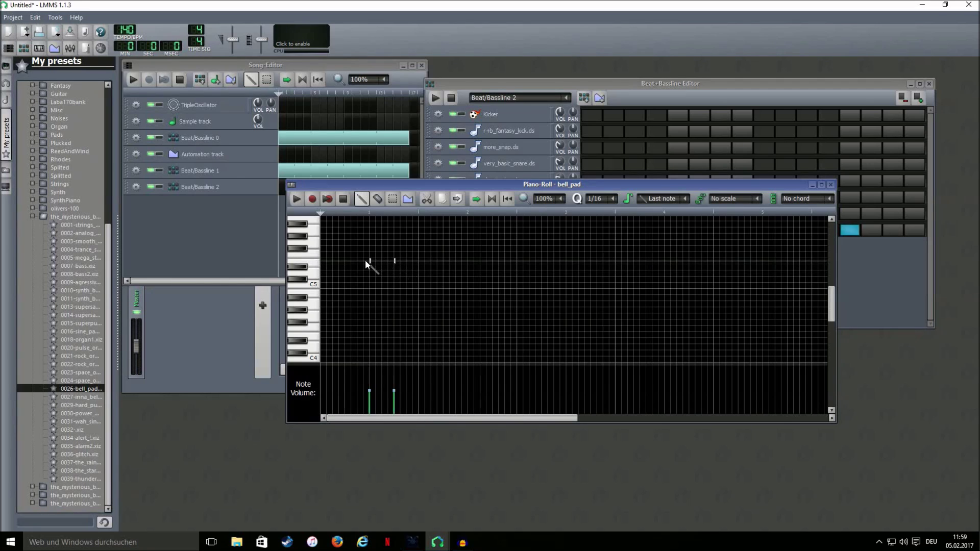
pyautogui.rightClick(396, 261)
pyautogui.moveTo(370, 261); pyautogui.dragTo(375, 260)
pyautogui.rightClick(376, 260)
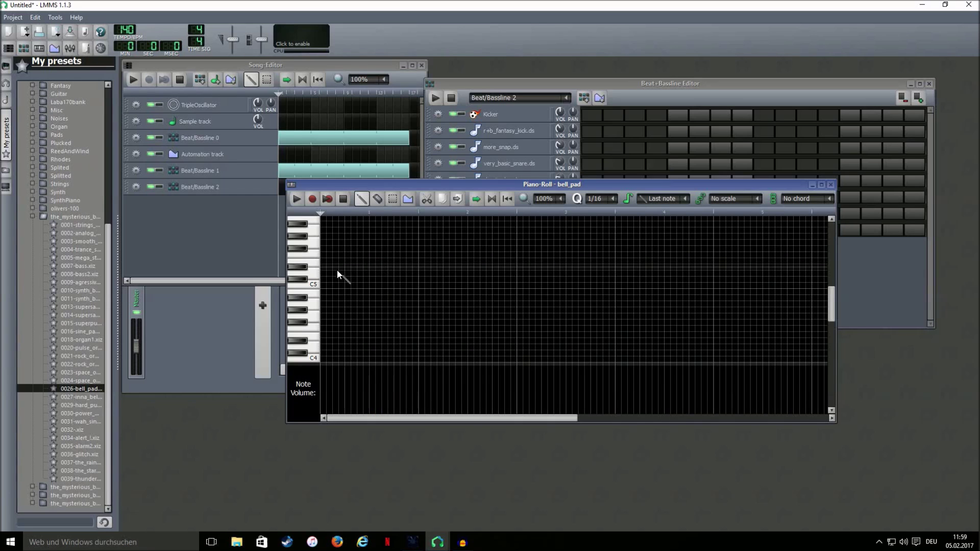
pyautogui.scroll(-1, 654, 204)
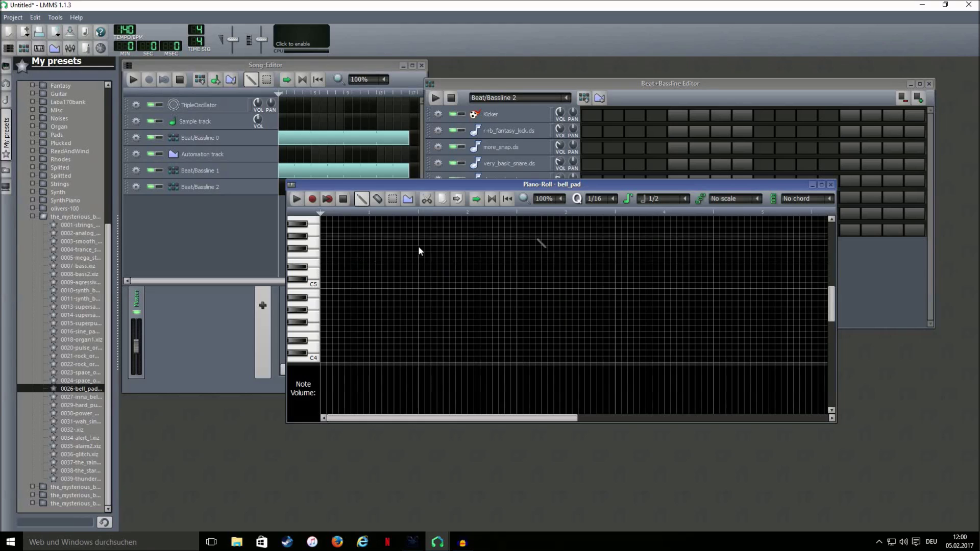
pyautogui.scroll(-1, 649, 208)
pyautogui.click(323, 274)
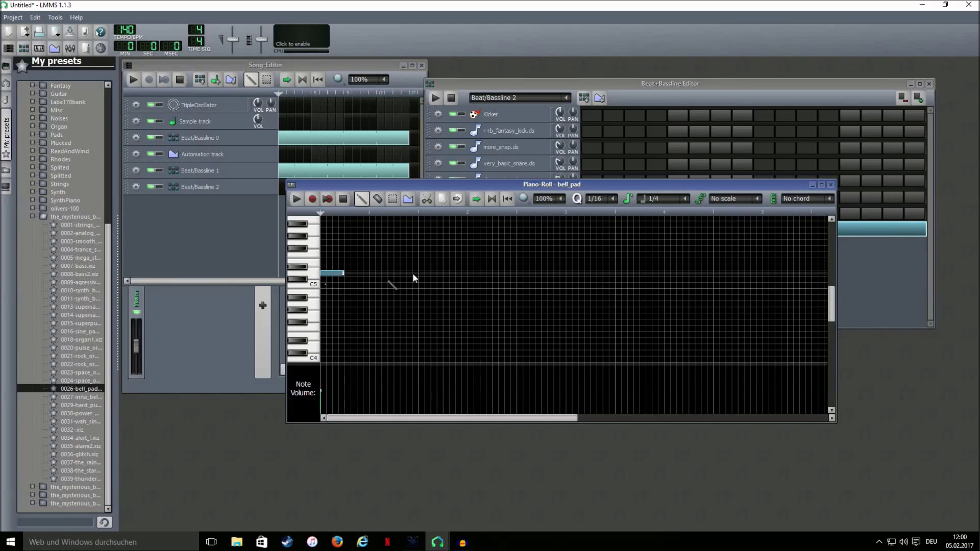
pyautogui.scroll(3, 658, 203)
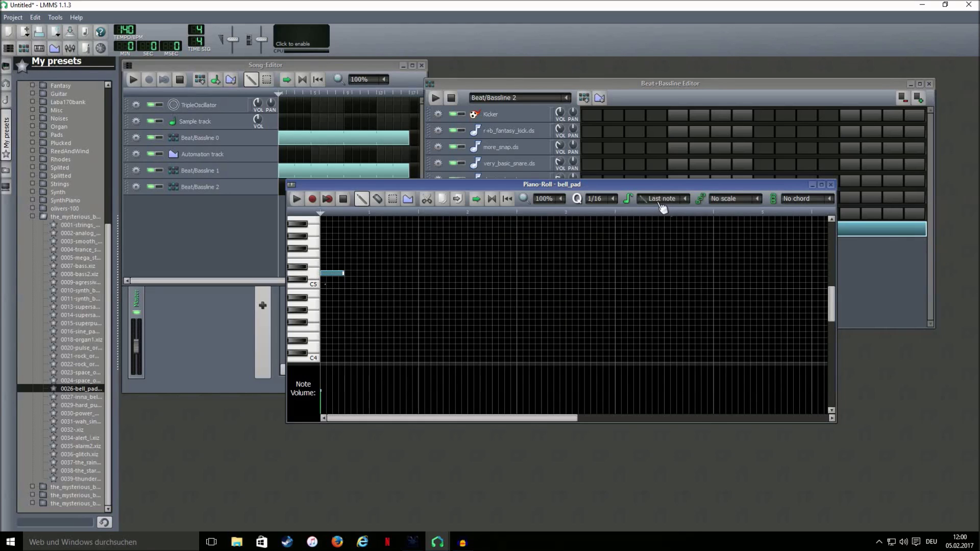
pyautogui.moveTo(343, 273); pyautogui.dragTo(324, 274)
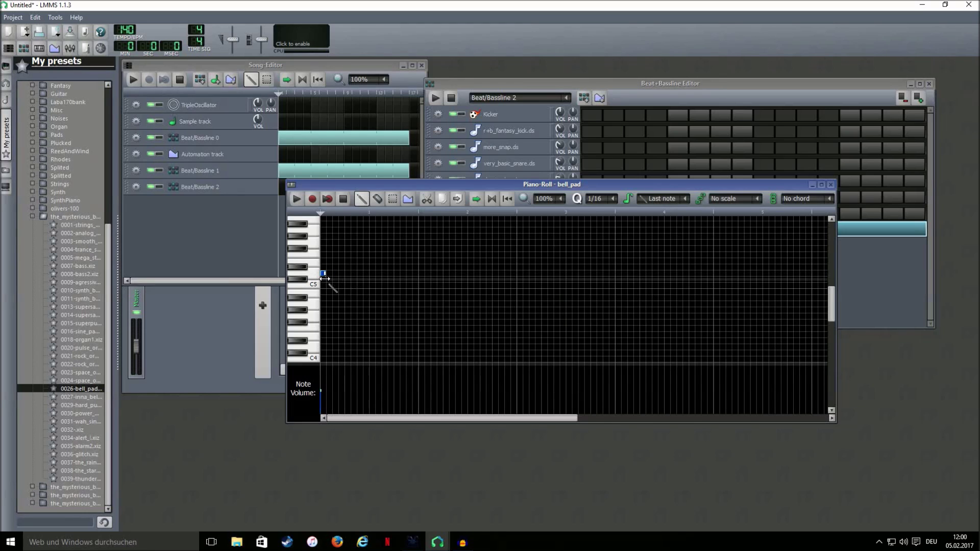
pyautogui.click(335, 274)
pyautogui.rightClick(335, 273)
pyautogui.rightClick(323, 274)
# Draw a one-bar bell_pad melody of consecutive 1/8 notes, E7, B6, C7 and D7 repeated twice, and play it back.
pyautogui.scroll(2, 328, 291)
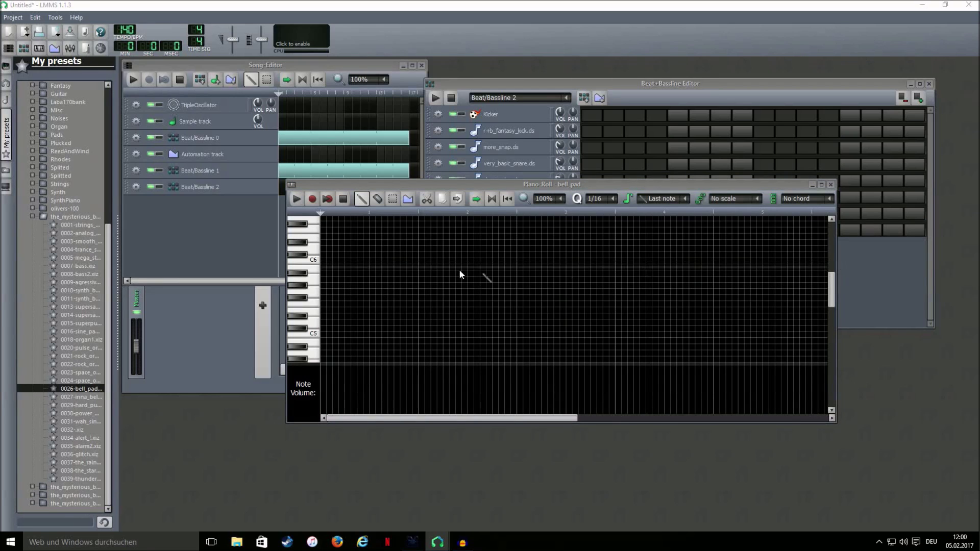
pyautogui.scroll(2, 375, 281)
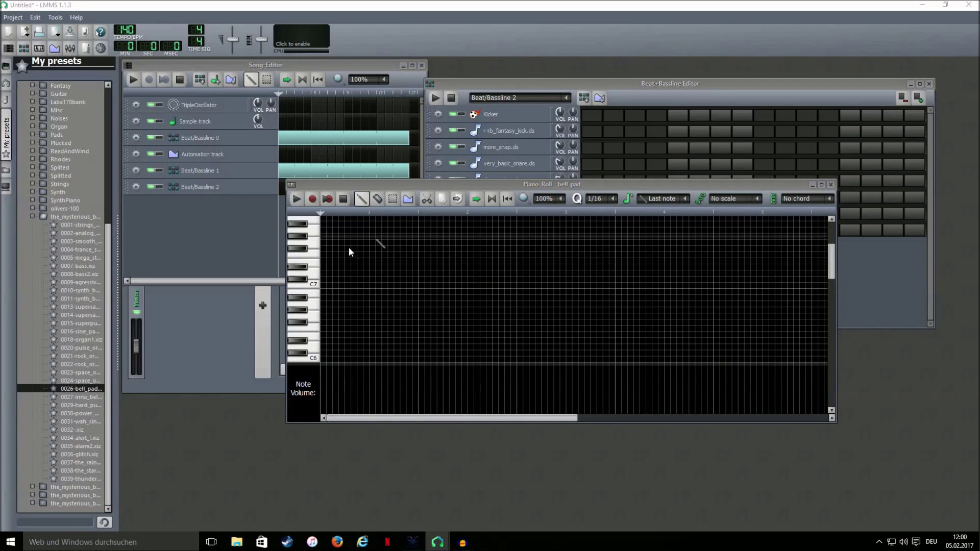
pyautogui.click(325, 261)
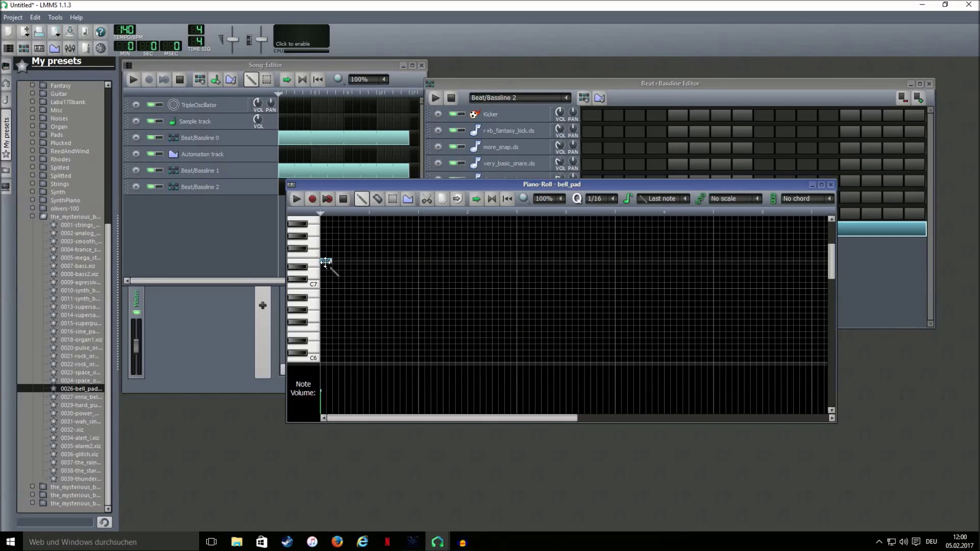
pyautogui.click(335, 291)
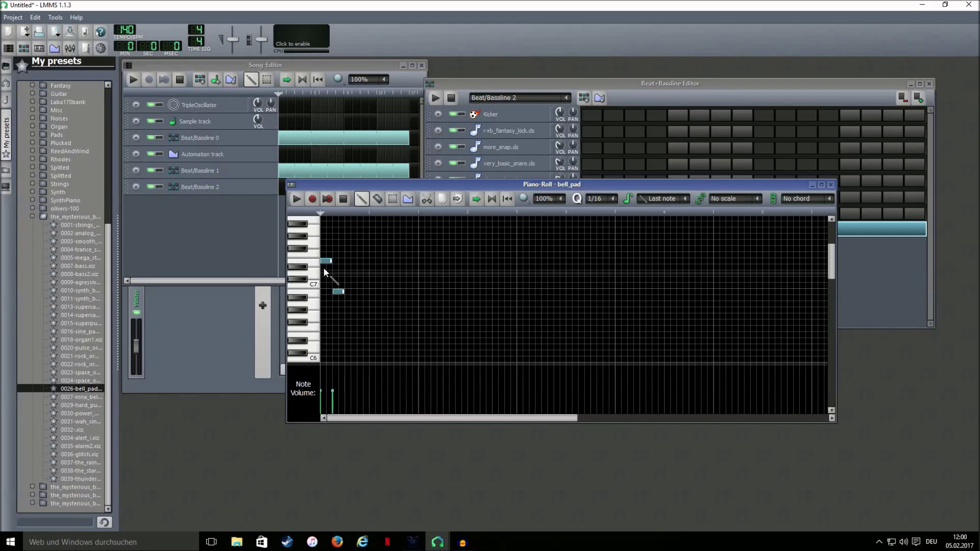
pyautogui.click(346, 284)
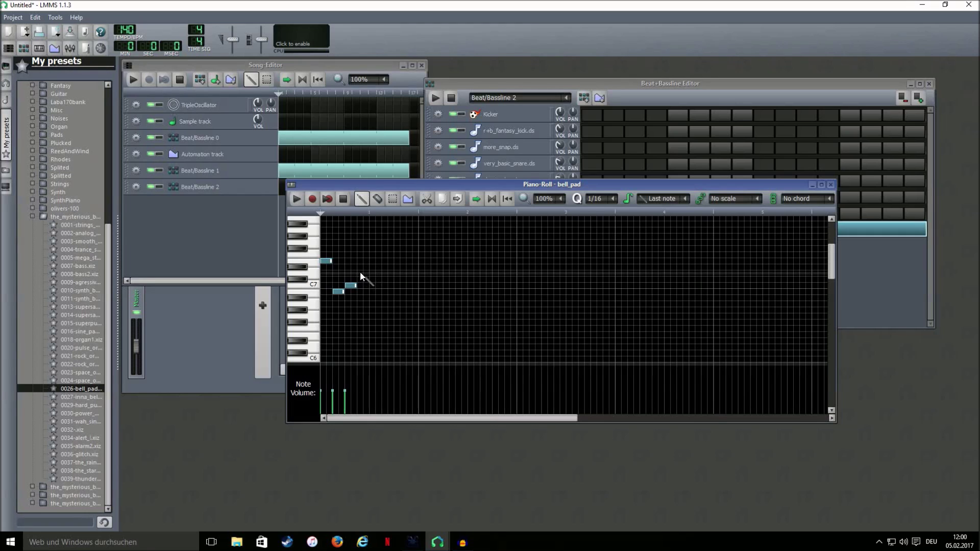
pyautogui.click(360, 273)
pyautogui.click(371, 261)
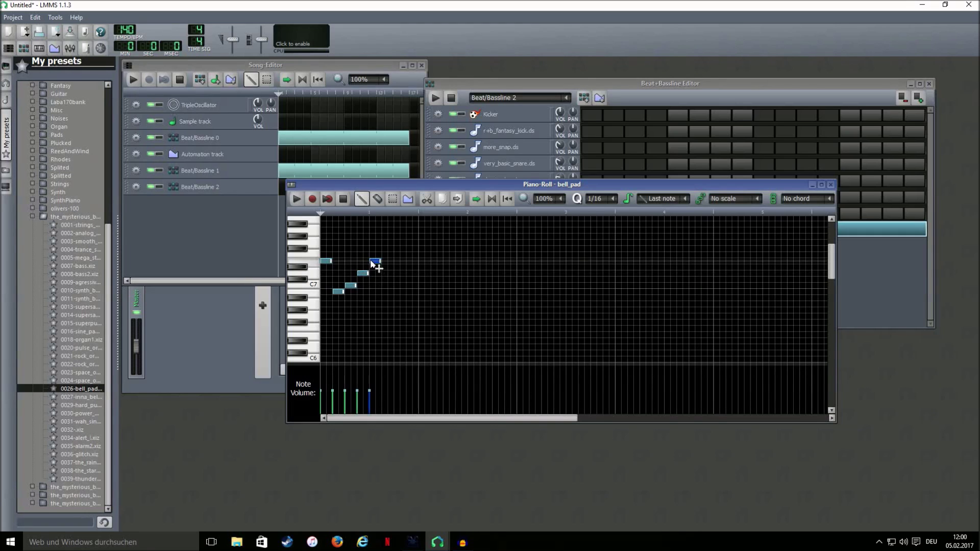
pyautogui.click(383, 290)
pyautogui.click(396, 285)
pyautogui.click(409, 273)
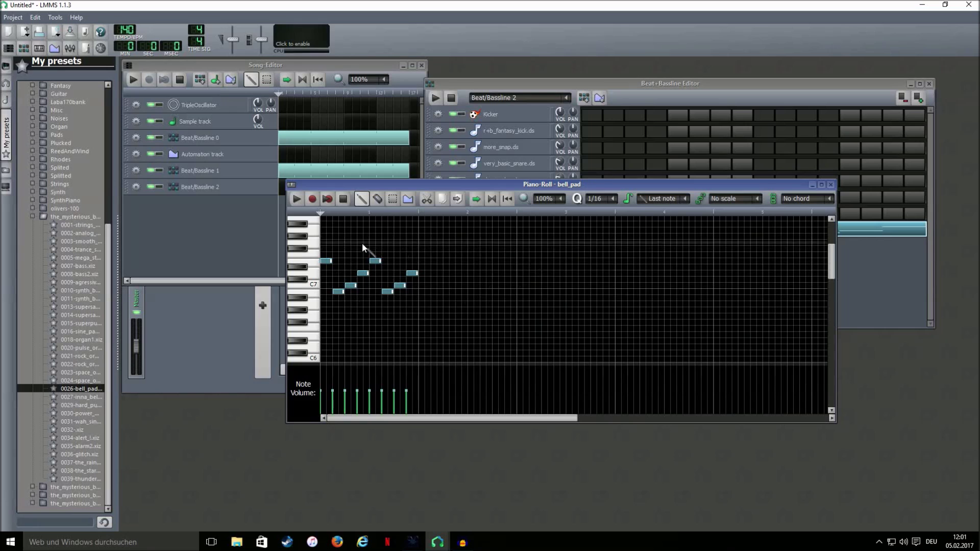
pyautogui.click(295, 200)
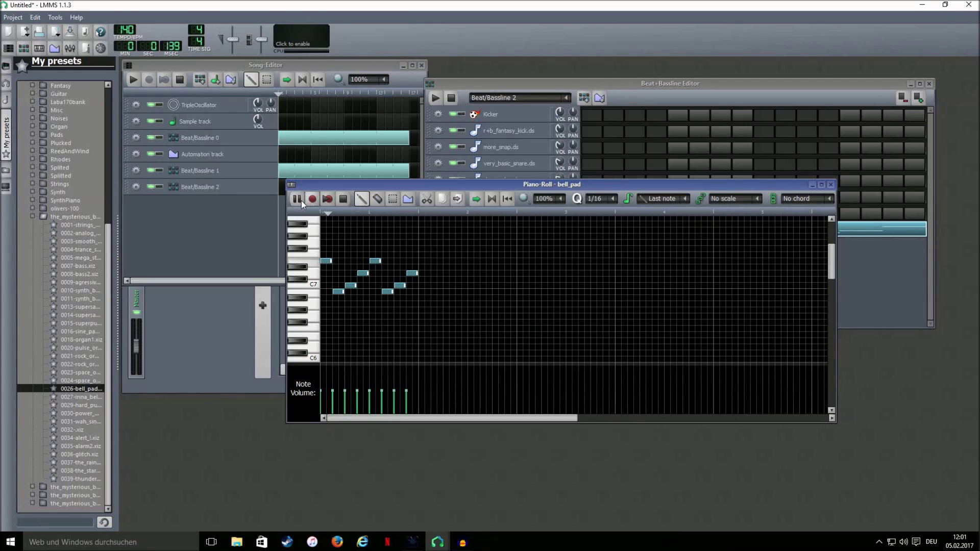
pyautogui.click(343, 201)
# Place Beat/Bassline 2 at the song's start, extend it to the end of the other two basslines, and play the song.
pyautogui.click(574, 84)
pyautogui.click(241, 212)
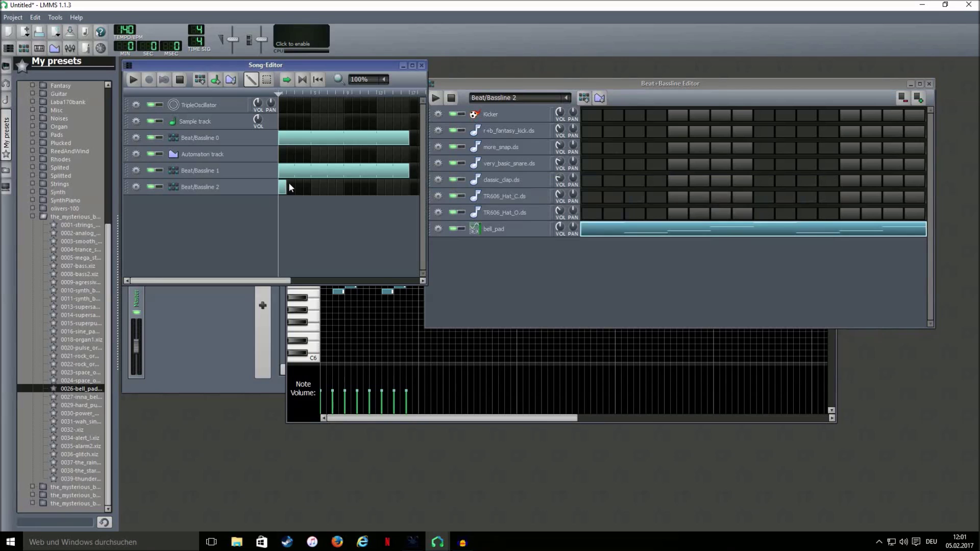
pyautogui.moveTo(289, 182); pyautogui.dragTo(409, 187)
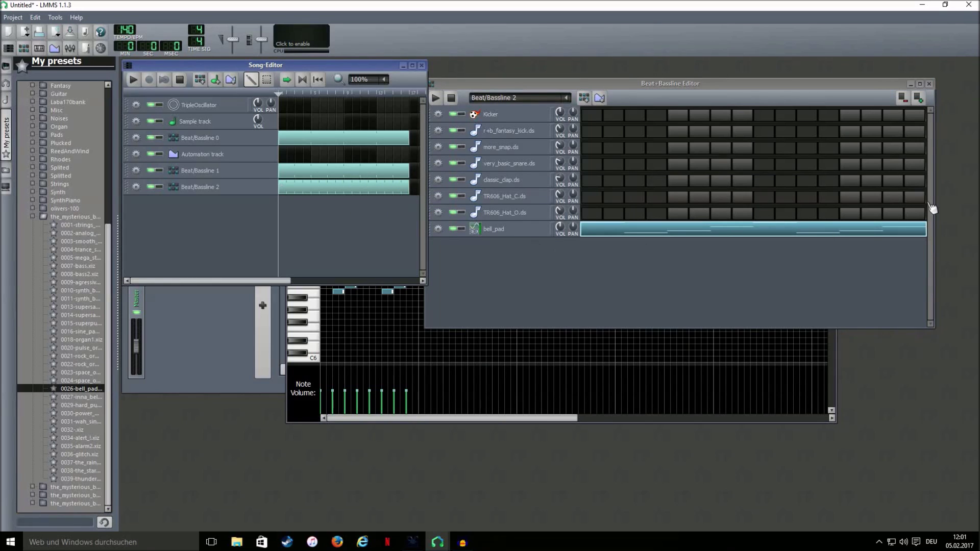
pyautogui.click(132, 79)
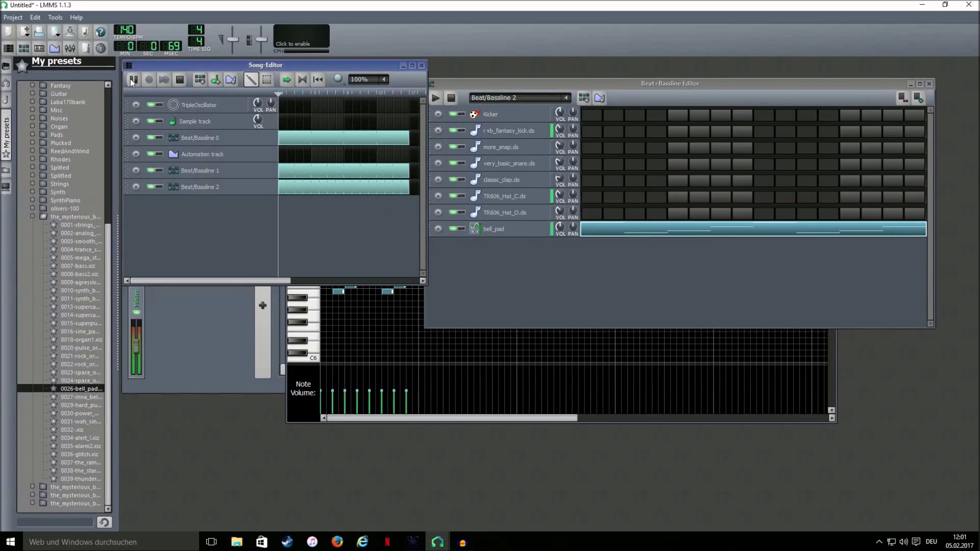
# Adjust the bell_pad track's volume and play the song briefly to check the mix.
pyautogui.click(560, 226)
pyautogui.moveTo(559, 227); pyautogui.dragTo(558, 230)
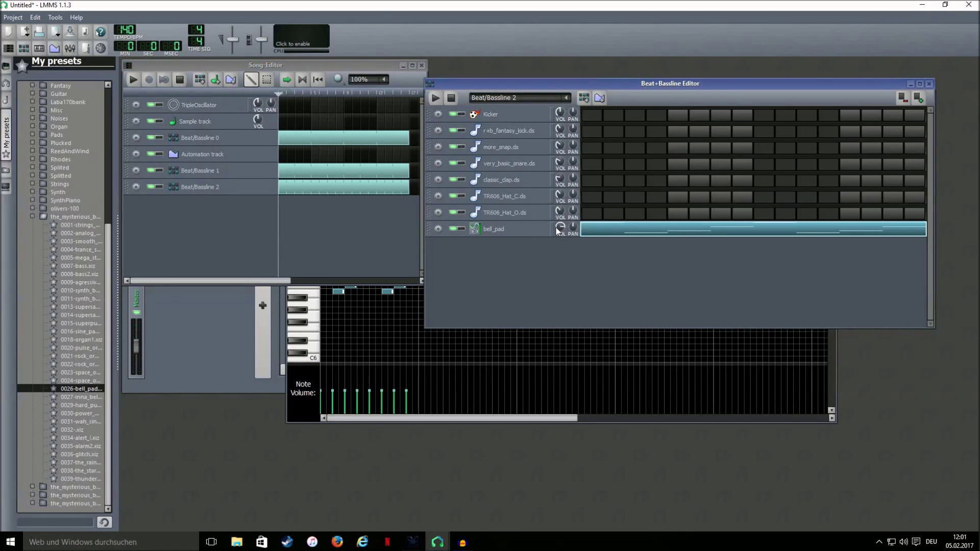
pyautogui.click(132, 79)
pyautogui.click(178, 80)
# Add Beat/Bassline 3 to the song as an empty pattern for the next instrument.
pyautogui.scroll(5, 67, 283)
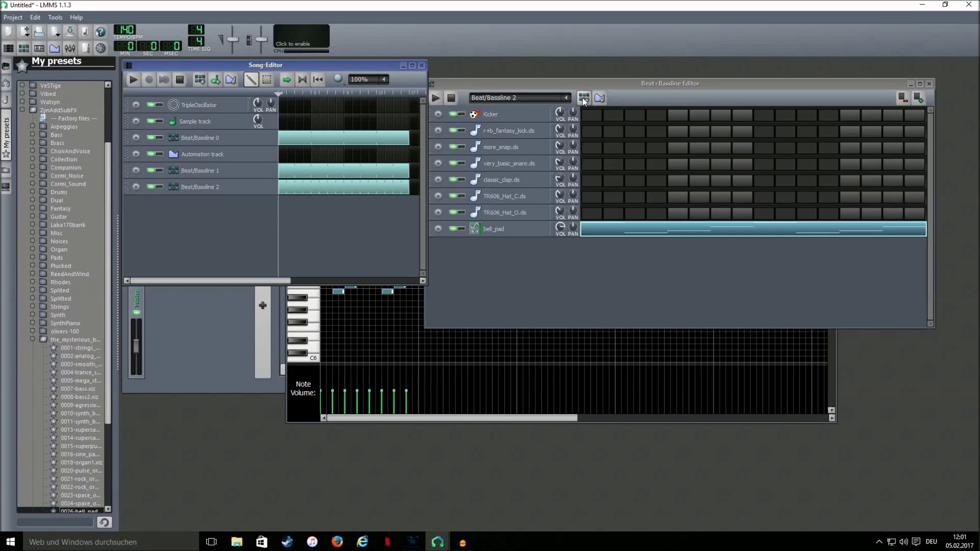
pyautogui.rightClick(613, 235)
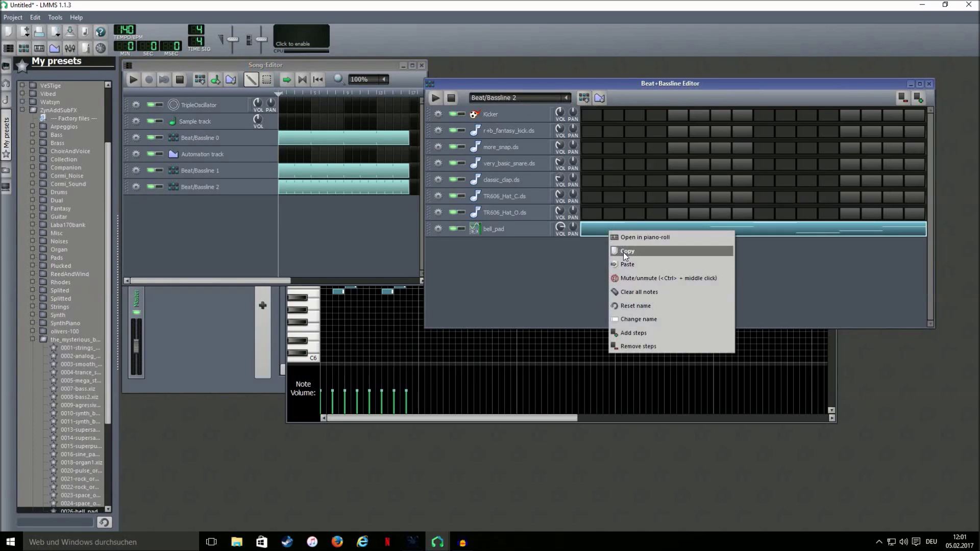
pyautogui.click(544, 119)
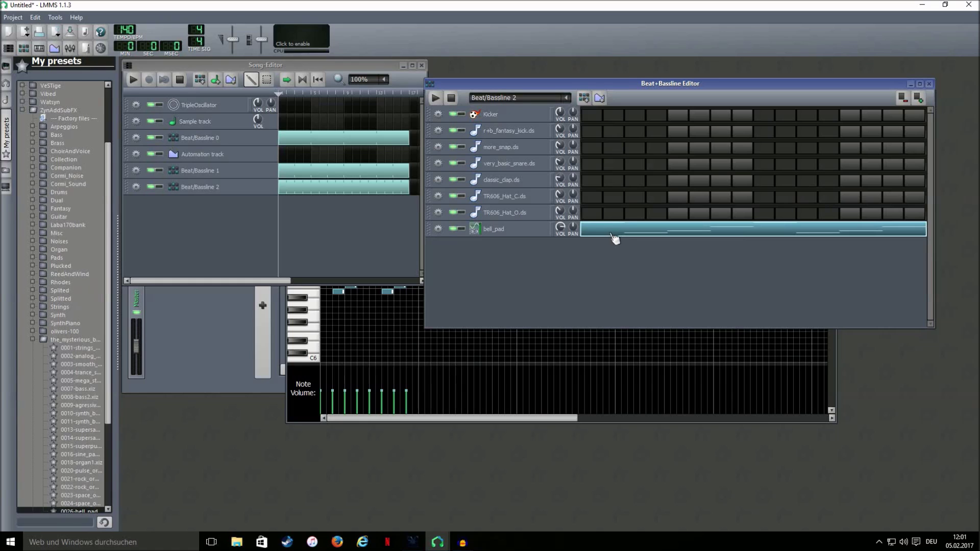
pyautogui.click(584, 100)
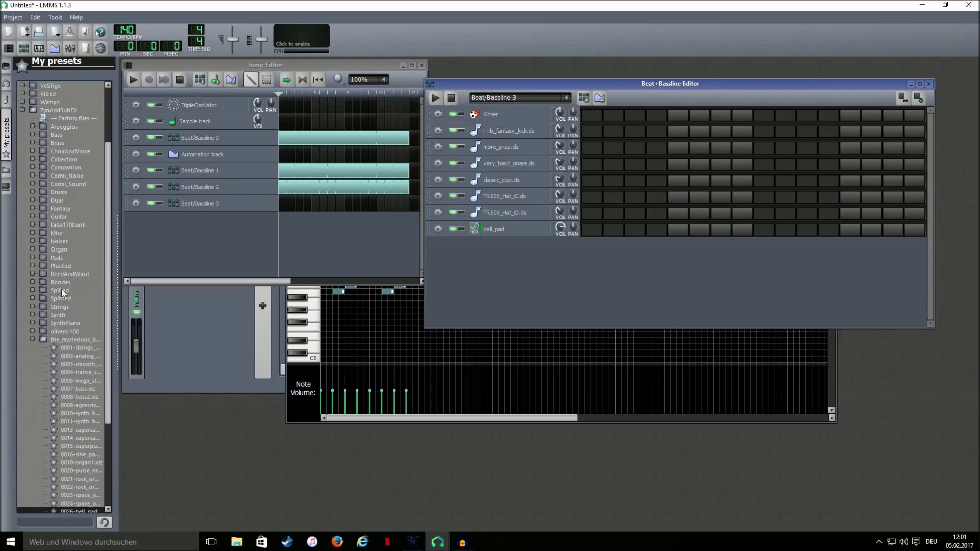
pyautogui.scroll(1, 55, 348)
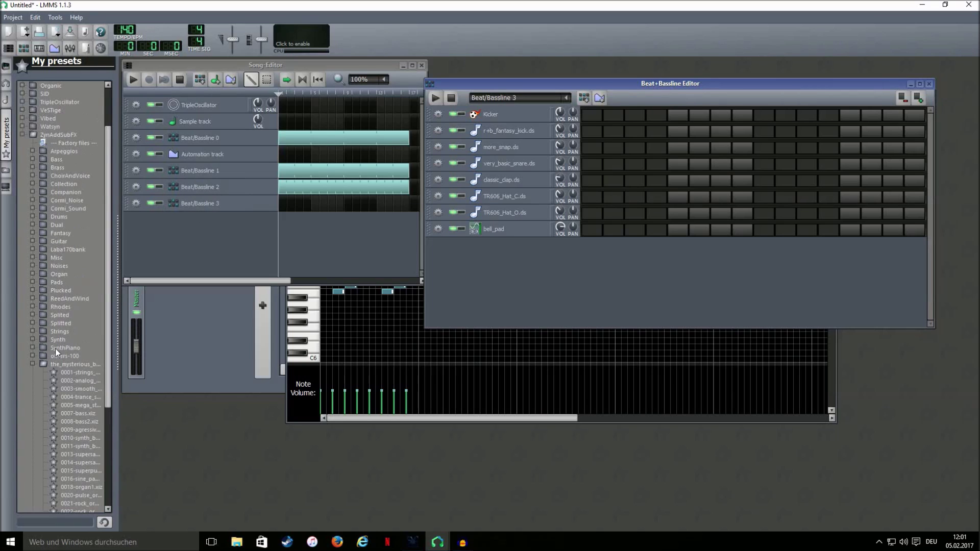
# Add the Ghost Whistle preset from the ZynAddSubFX Collection folder as a new instrument track below bell_pad.
pyautogui.click(65, 185)
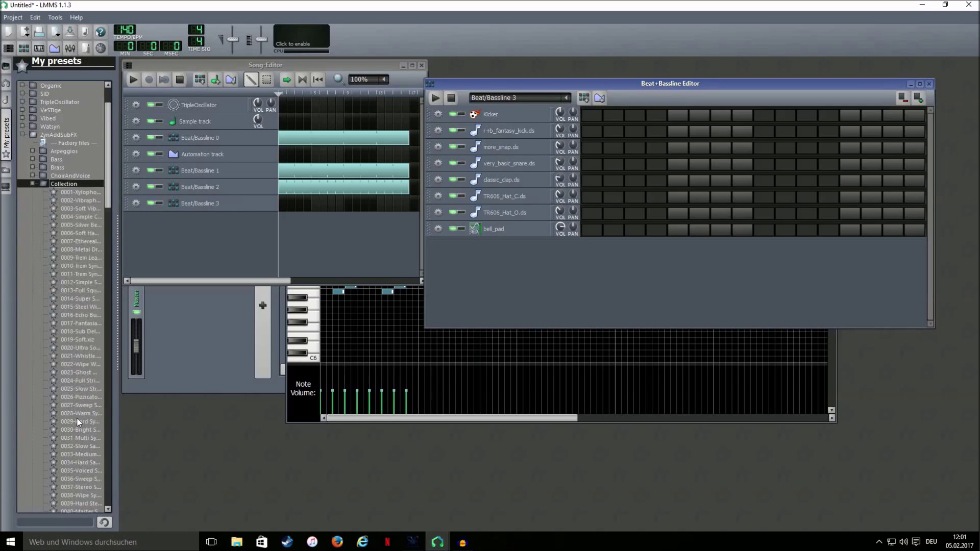
pyautogui.click(76, 372)
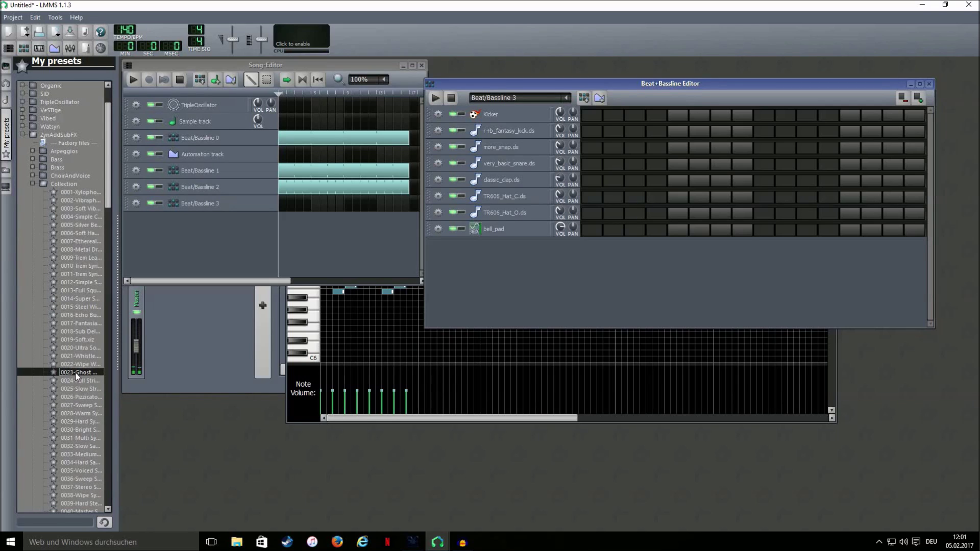
pyautogui.moveTo(76, 376); pyautogui.dragTo(550, 306)
# Paste the copied bell_pad melody into the Ghost Whistle pattern of Beat/Bassline 3 and play it back.
pyautogui.rightClick(606, 245)
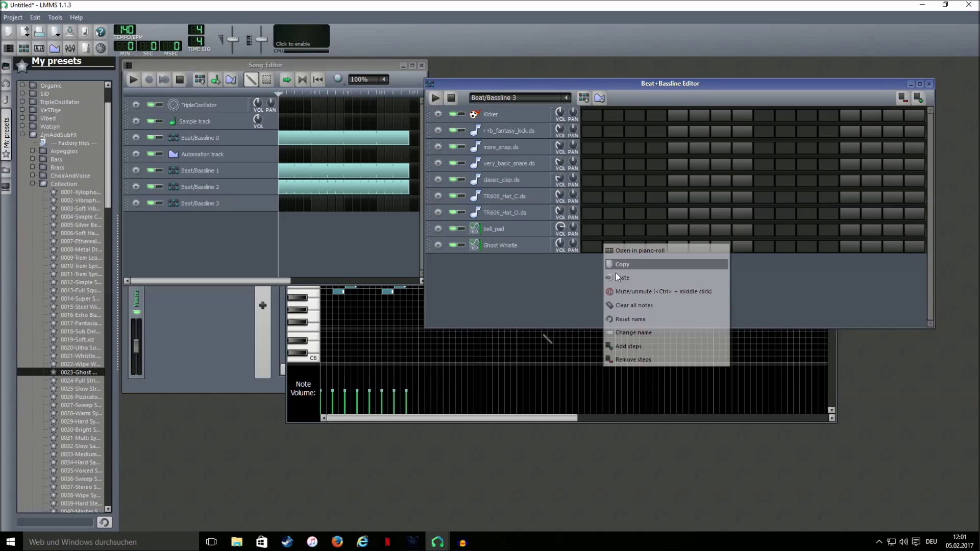
pyautogui.click(621, 278)
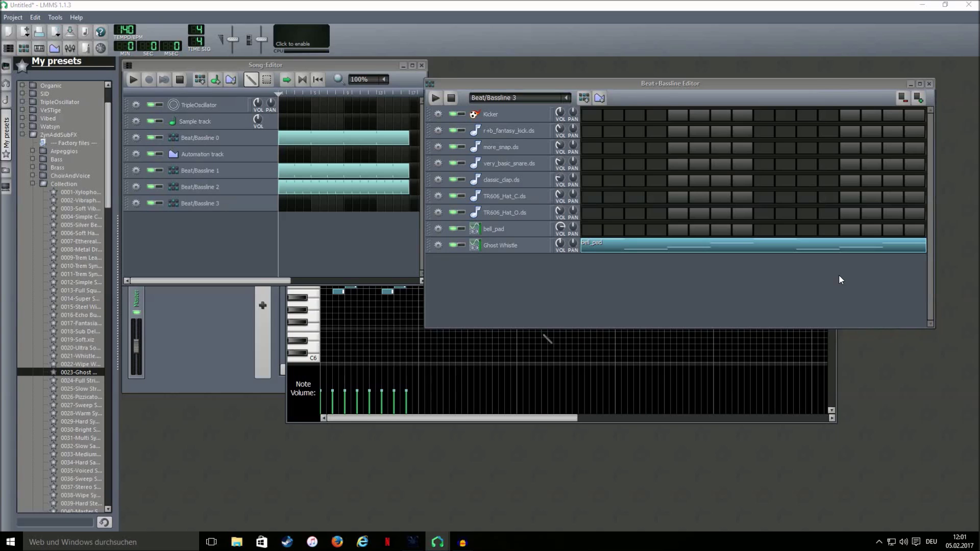
pyautogui.click(435, 97)
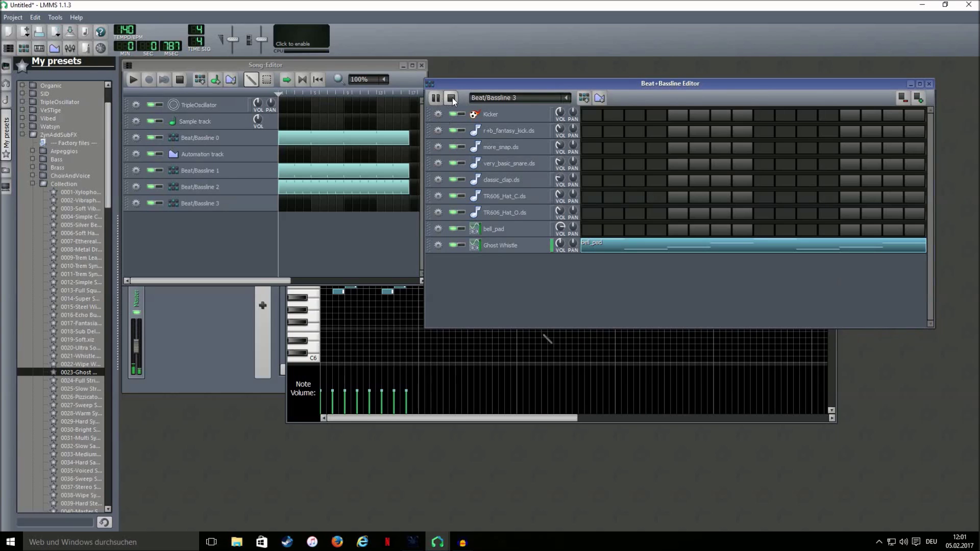
pyautogui.click(452, 98)
# Transpose the Ghost Whistle melody down one octave in the piano roll and play it back.
pyautogui.rightClick(606, 244)
pyautogui.click(620, 251)
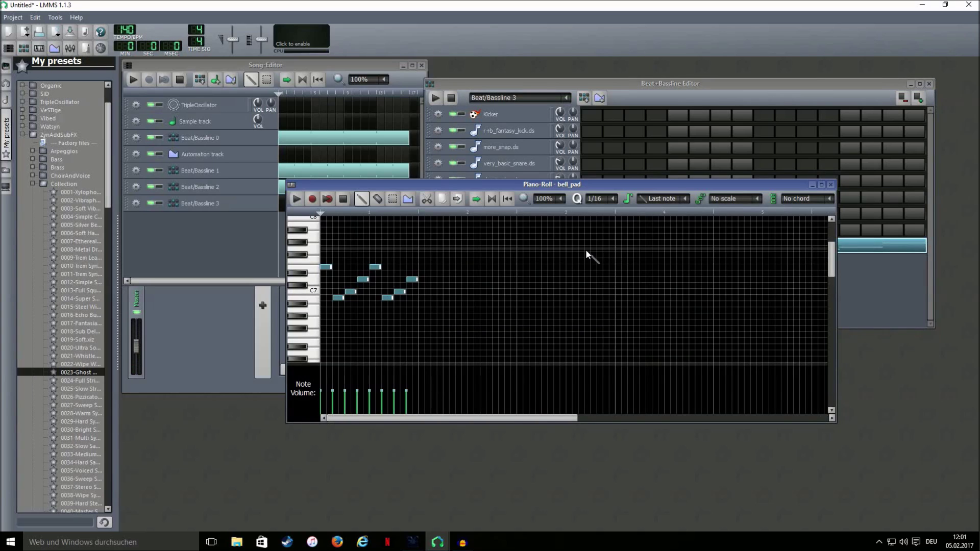
pyautogui.hotkey('ctrl', 'Down')
pyautogui.click(433, 98)
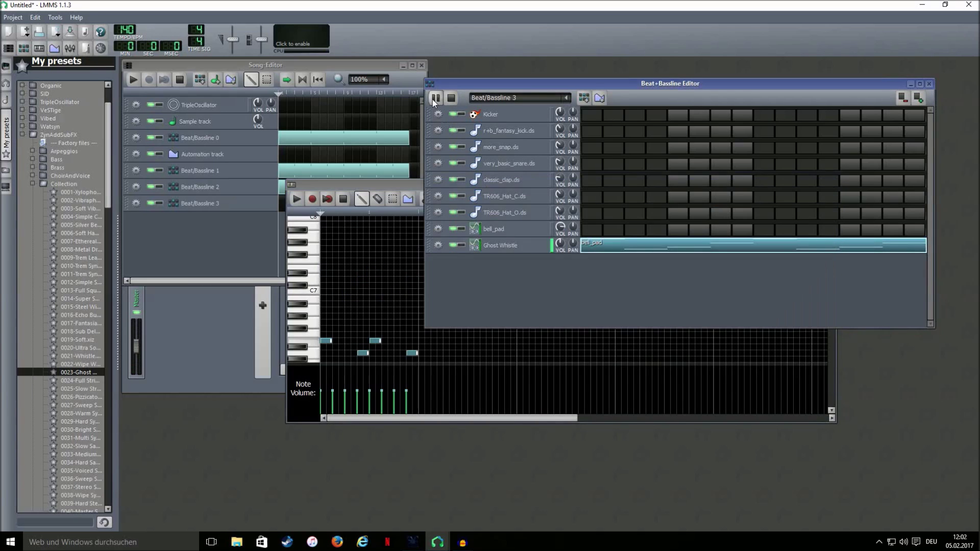
pyautogui.click(451, 98)
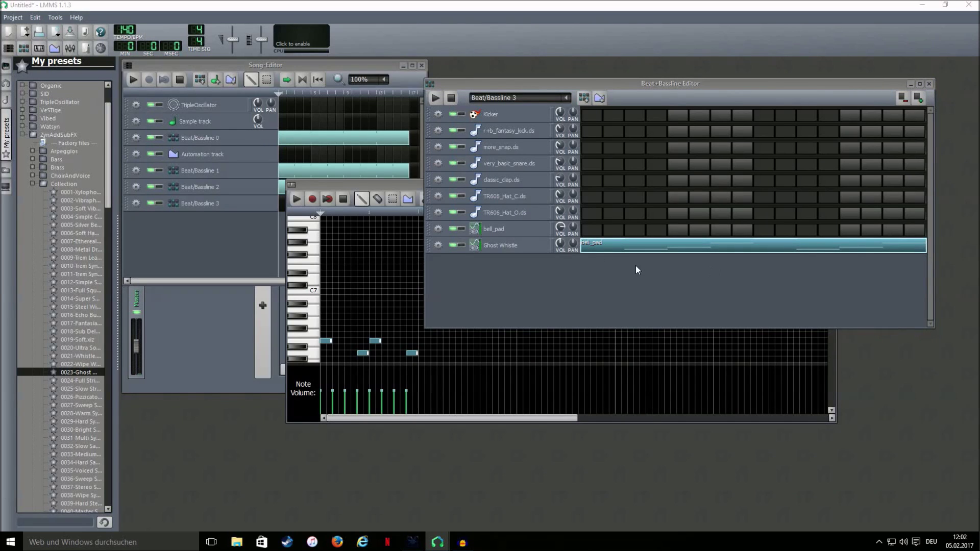
# Place Beat/Bassline 3 at the song's start, extend it to the end of the other basslines, and play the song.
pyautogui.click(282, 218)
pyautogui.moveTo(286, 204); pyautogui.dragTo(413, 214)
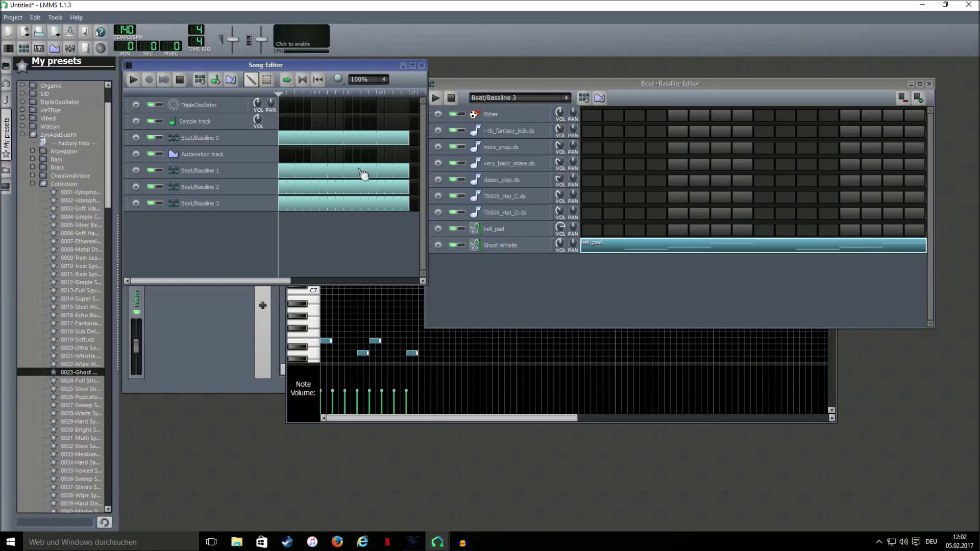
pyautogui.click(135, 81)
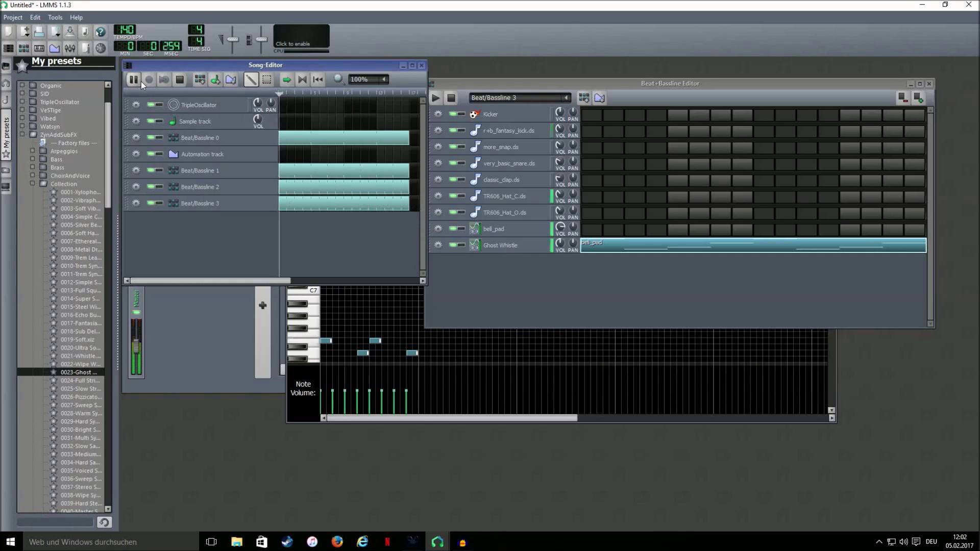
pyautogui.click(560, 244)
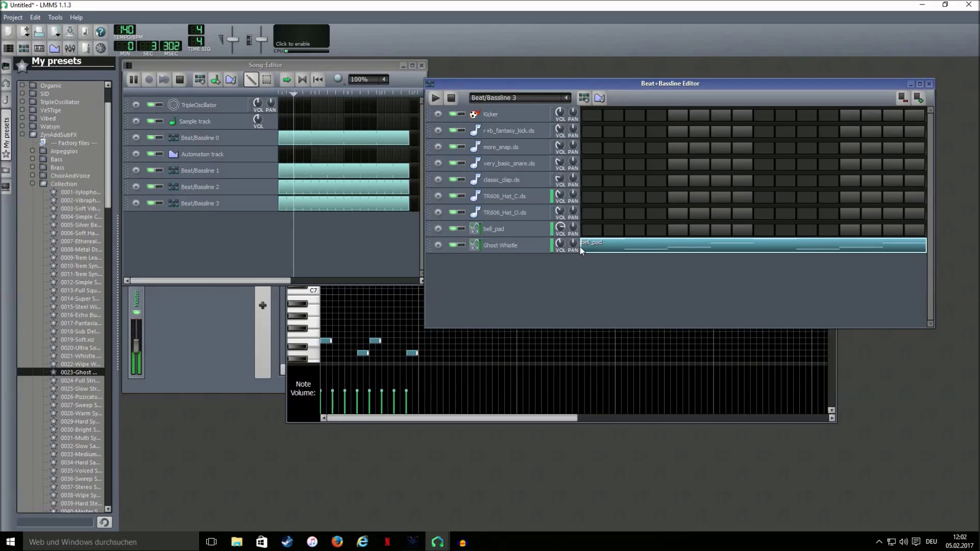
pyautogui.click(182, 82)
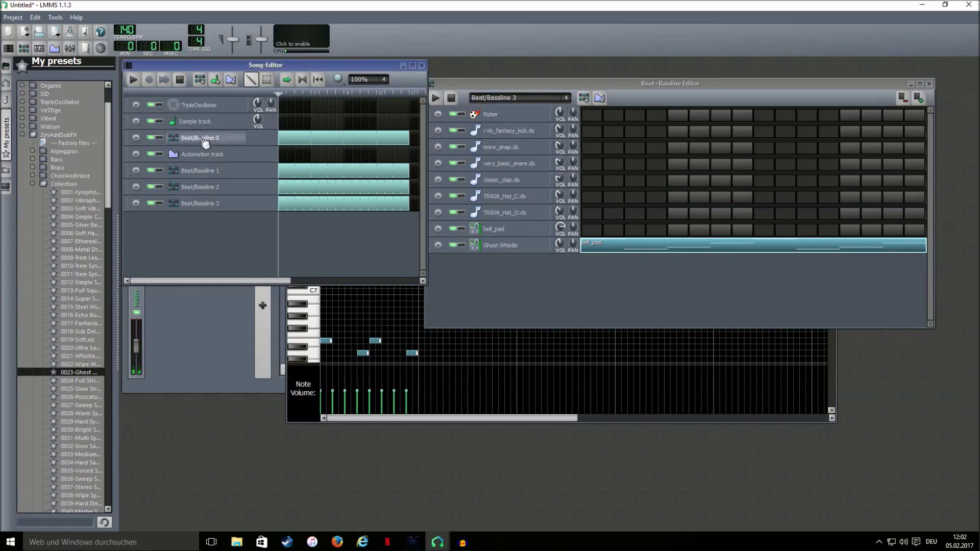
# Add the Brass Pad2 preset from the ZynAddSubFX Brass folder as an instrument track and create Beat/Bassline 4.
pyautogui.click(55, 167)
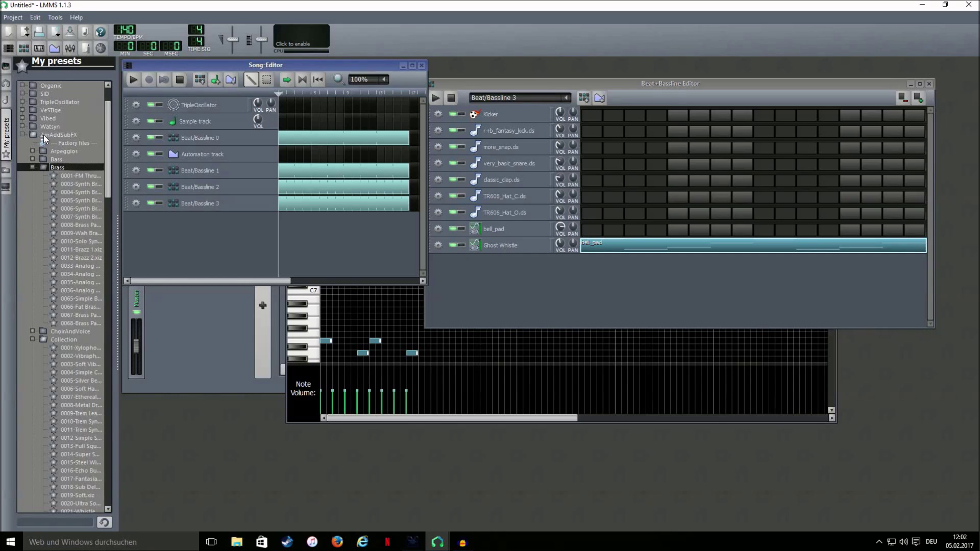
pyautogui.click(70, 323)
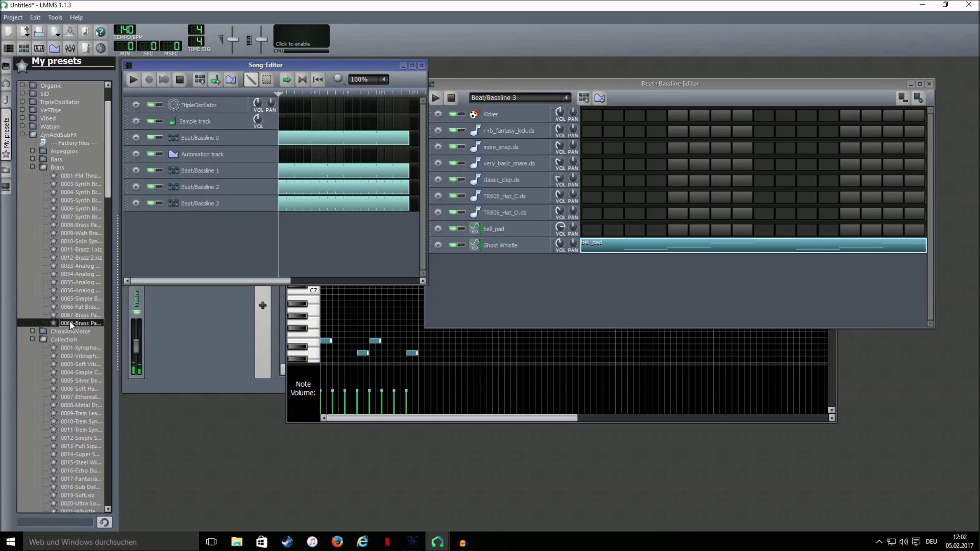
pyautogui.doubleClick(71, 323)
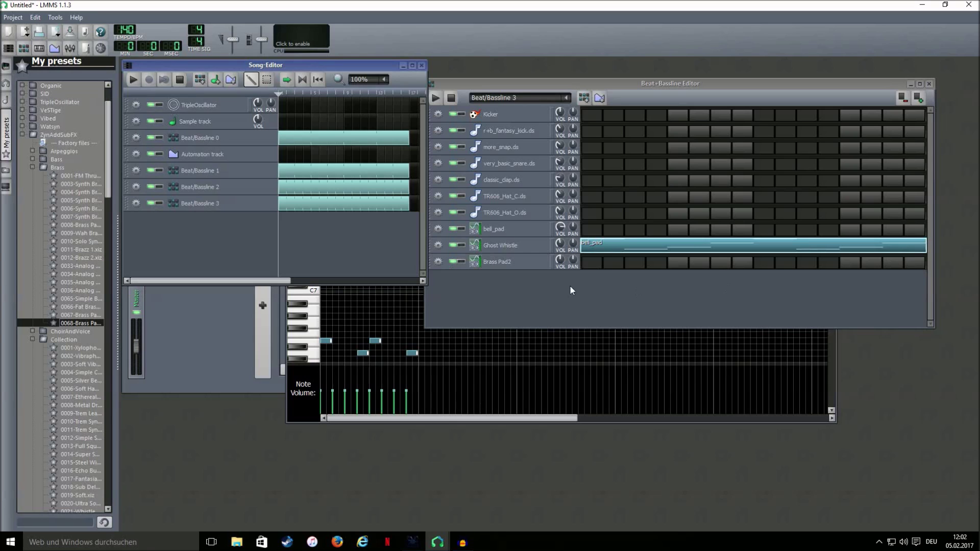
pyautogui.click(200, 79)
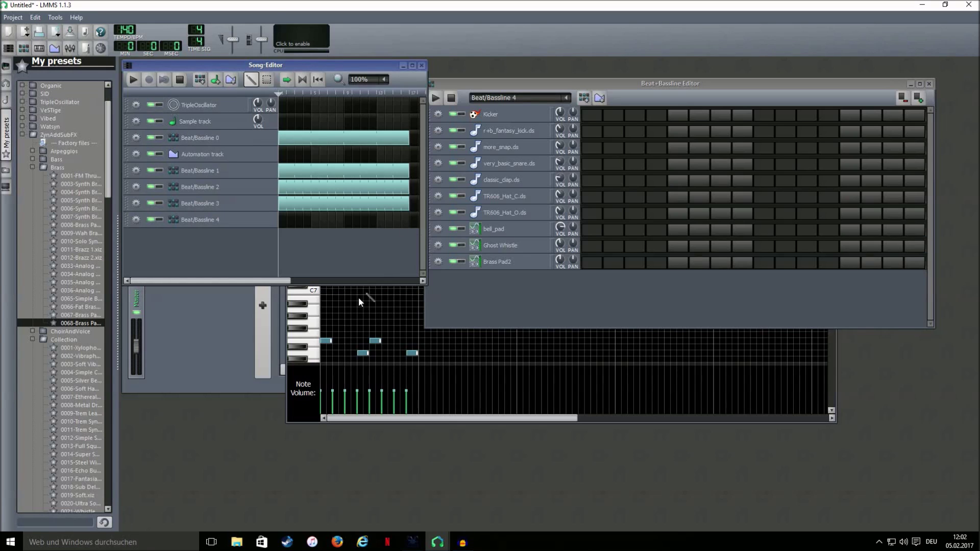
# Copy all notes of the Ghost Whistle melody into the Brass Pad2 pattern of Beat/Bassline 4.
pyautogui.click(357, 418)
pyautogui.scroll(-2, 362, 299)
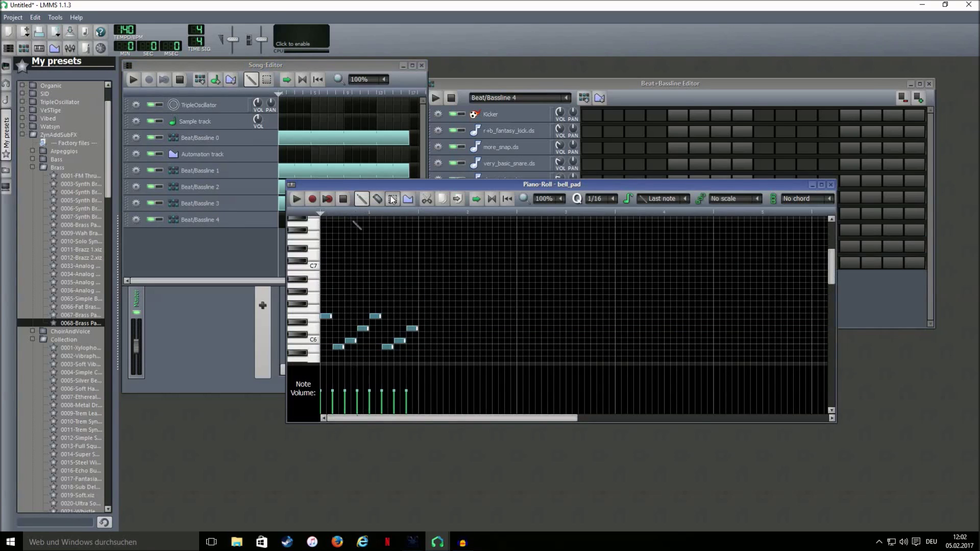
pyautogui.moveTo(416, 265); pyautogui.dragTo(333, 363)
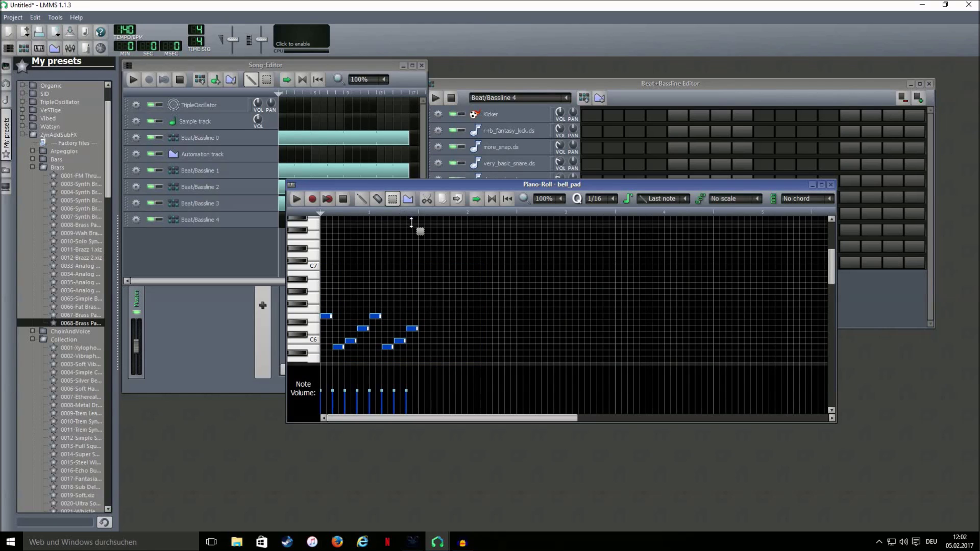
pyautogui.click(221, 219)
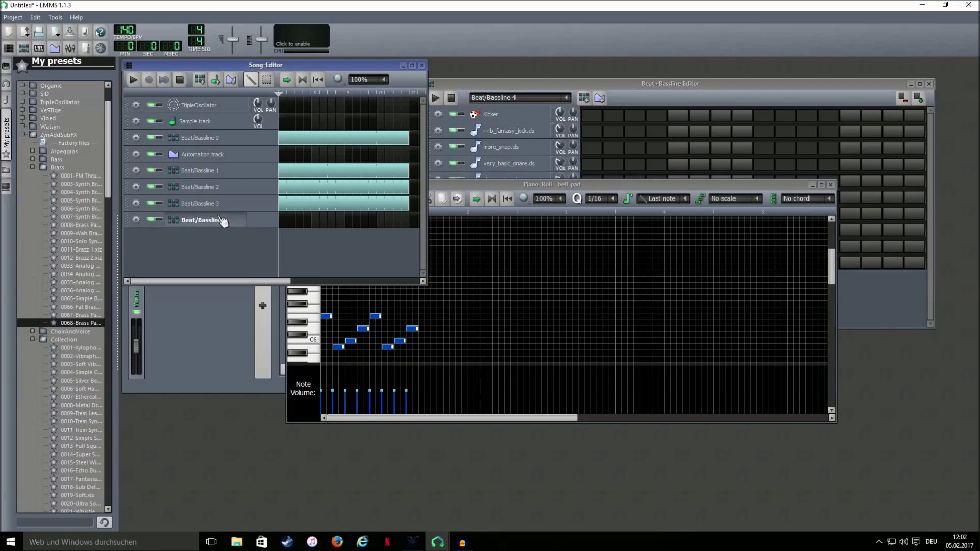
pyautogui.click(876, 283)
pyautogui.rightClick(774, 269)
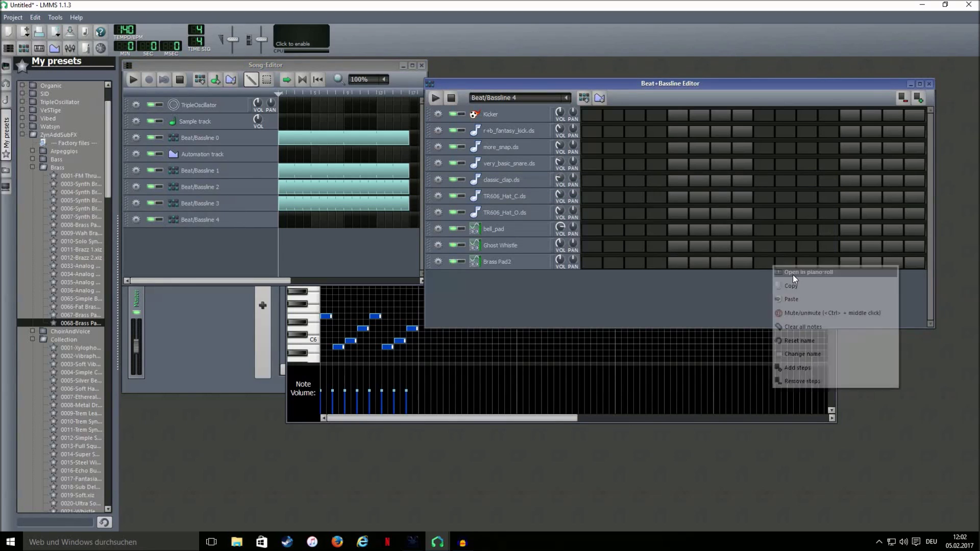
pyautogui.click(792, 274)
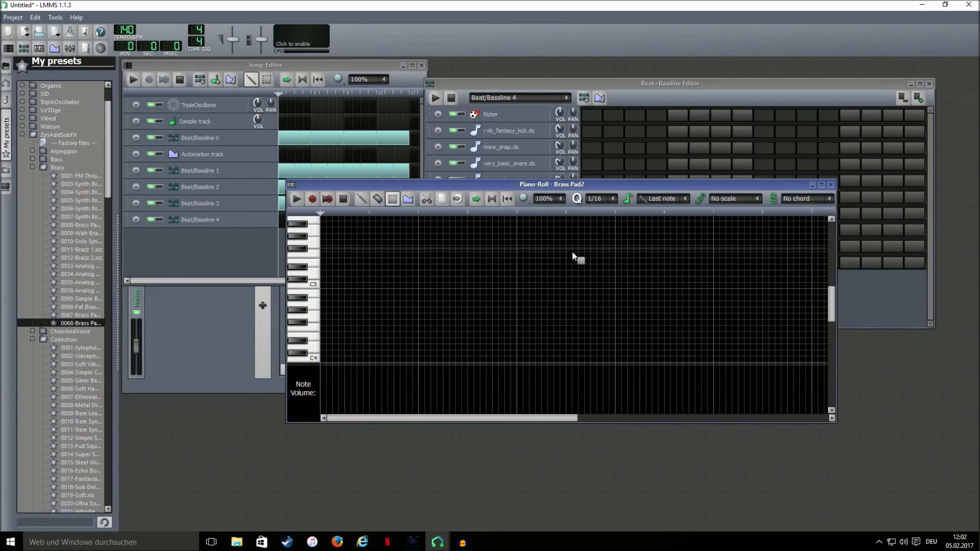
pyautogui.hotkey('ctrl', 'v')
# Transpose the pasted Brass Pad2 melody down three octaves so that it starts on E3.
pyautogui.hotkey('shift', 'd')
pyautogui.scroll(-4, 572, 250)
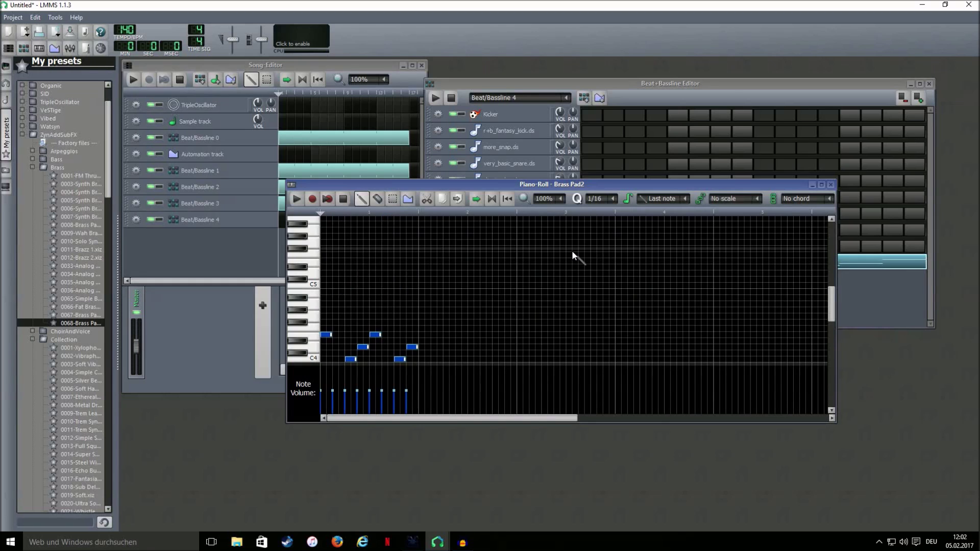
pyautogui.scroll(-3, 513, 248)
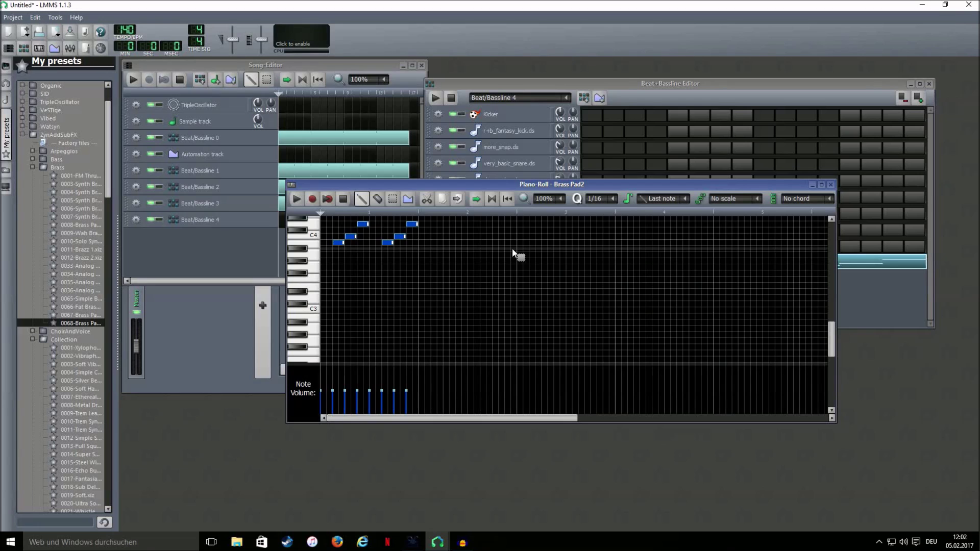
pyautogui.hotkey('ctrl', 'Down')
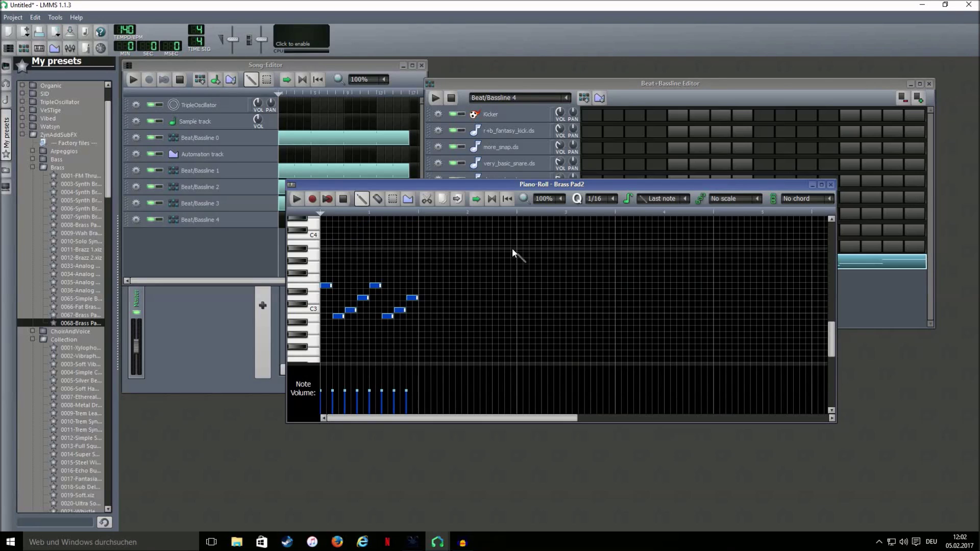
# Shift the pasted melody three bars forward to start at bar 4, leaving the first bars free.
pyautogui.hotkey('ctrl', 'Right')
pyautogui.hotkey('ctrl', 'Right')
pyautogui.hotkey('ctrl', 'Right')
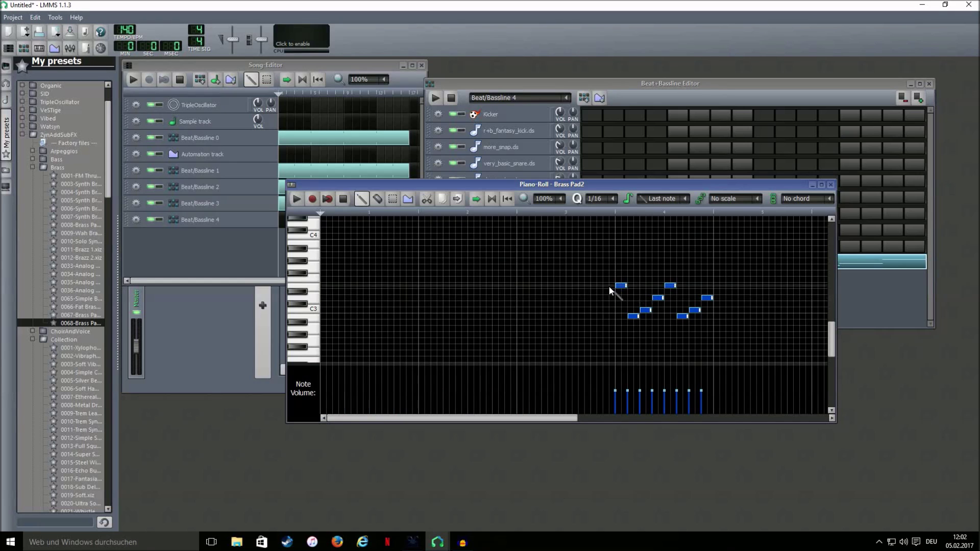
# Draw a sustained E3 note one and a half bars long from bar 1, followed by a half-bar C3 note.
pyautogui.click(325, 286)
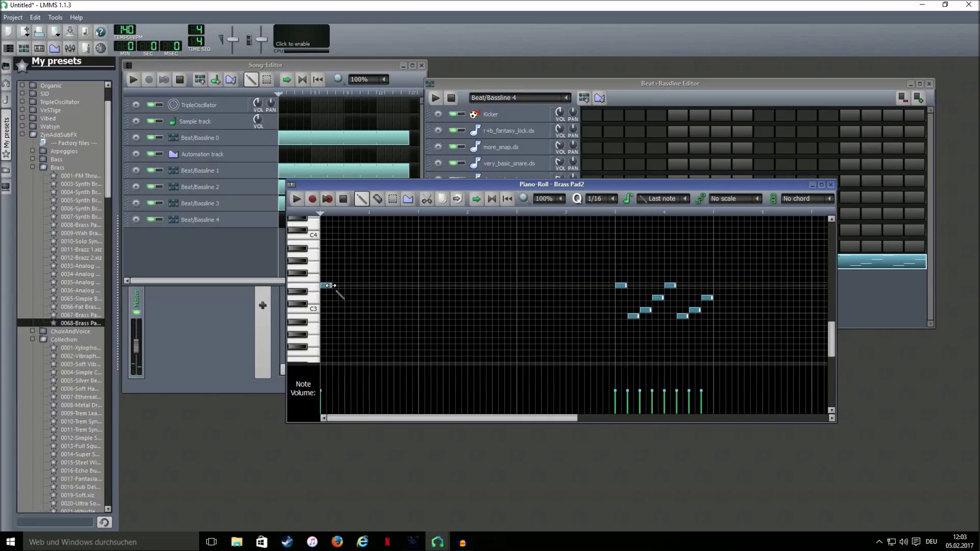
pyautogui.moveTo(356, 287); pyautogui.dragTo(466, 286)
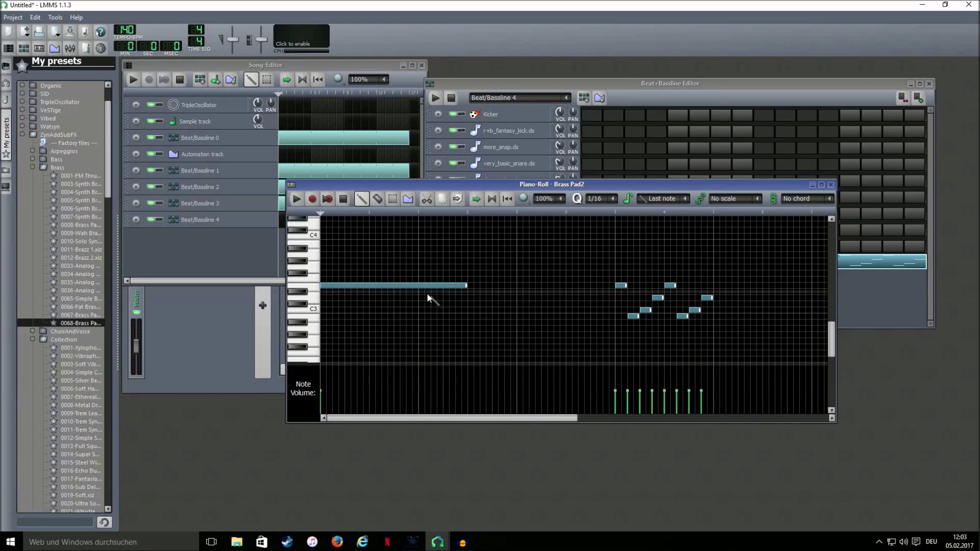
pyautogui.click(468, 309)
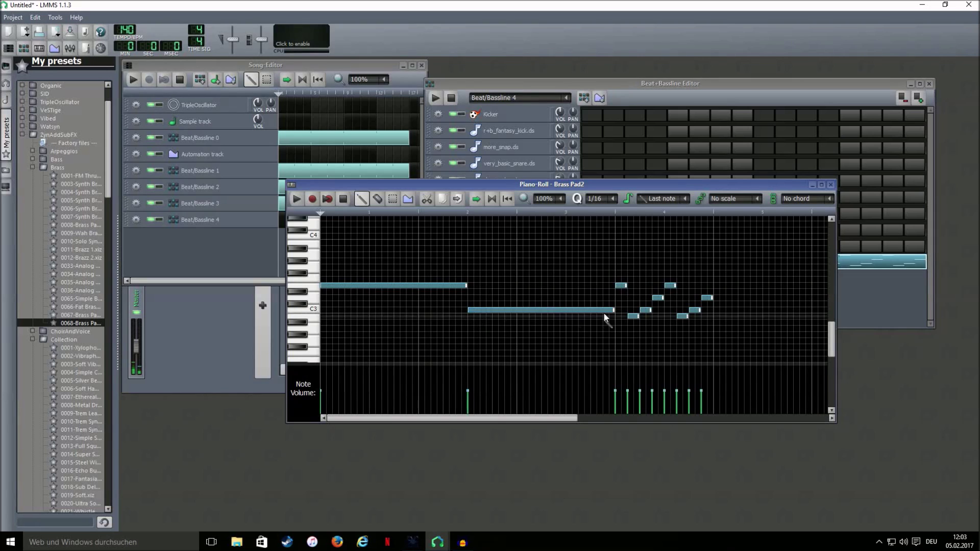
pyautogui.moveTo(614, 310); pyautogui.dragTo(516, 310)
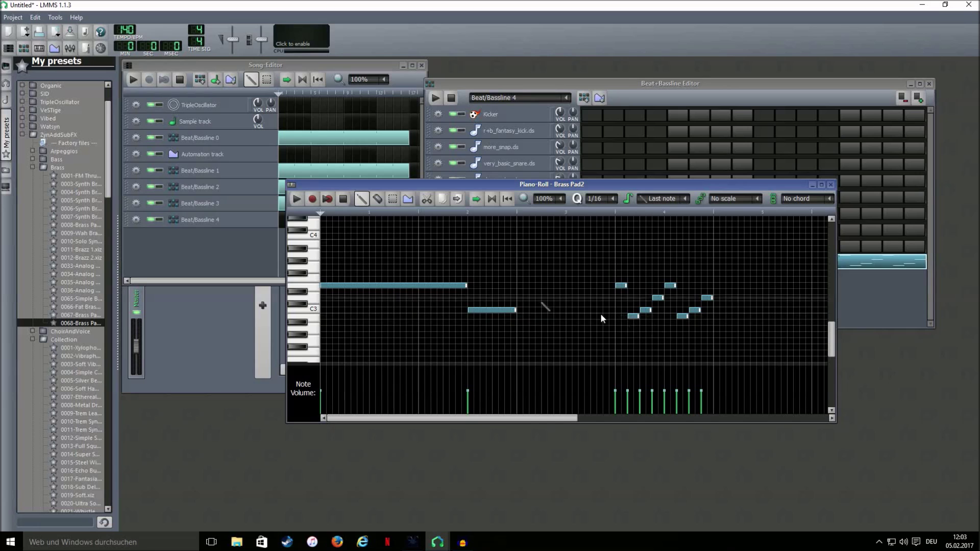
# Move the whole reference melody one more bar forward so that it starts at bar 5.
pyautogui.click(393, 198)
pyautogui.moveTo(737, 257); pyautogui.dragTo(615, 330)
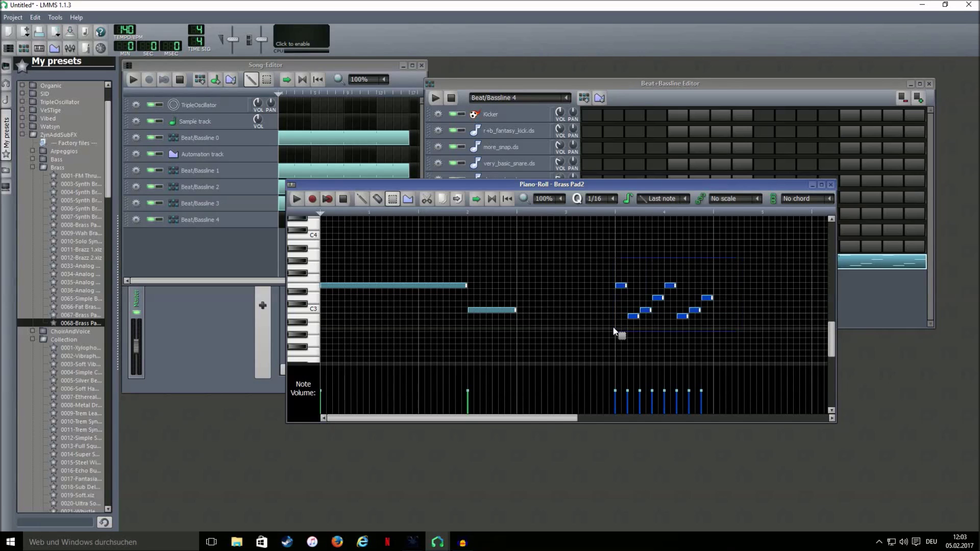
pyautogui.hotkey('ctrl', 'Right')
# Draw a second E3 note one and a half bars long from bar 3, followed by a half-bar F3 note.
pyautogui.click(360, 199)
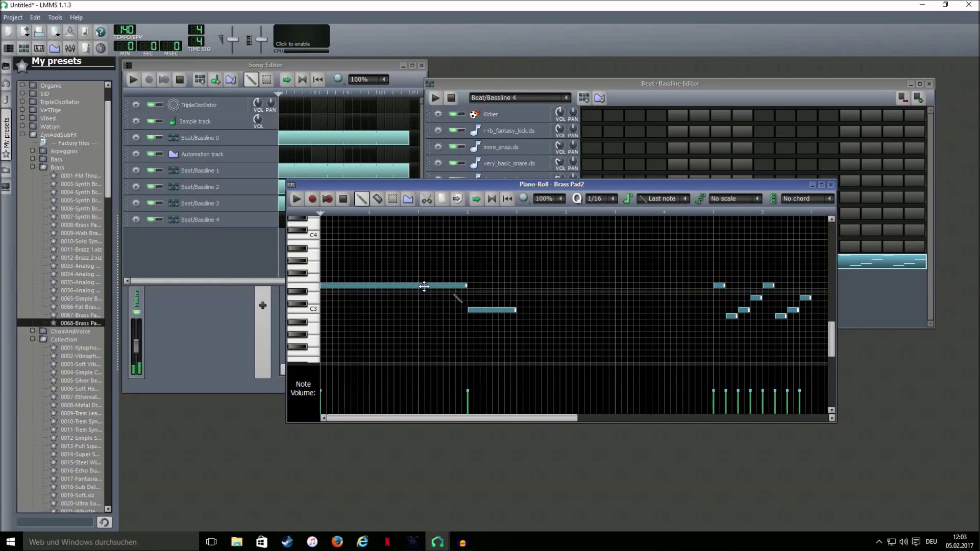
pyautogui.click(518, 286)
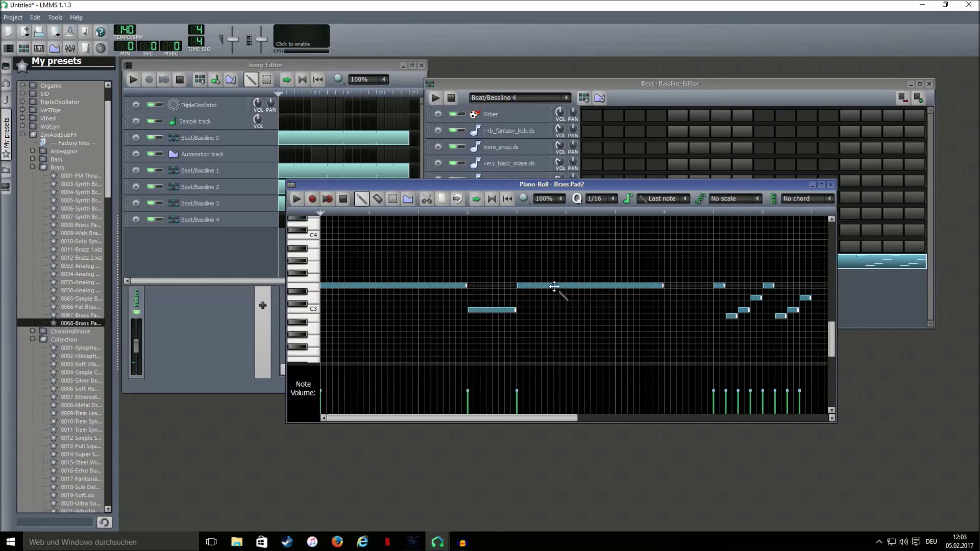
pyautogui.moveTo(551, 420); pyautogui.dragTo(587, 420)
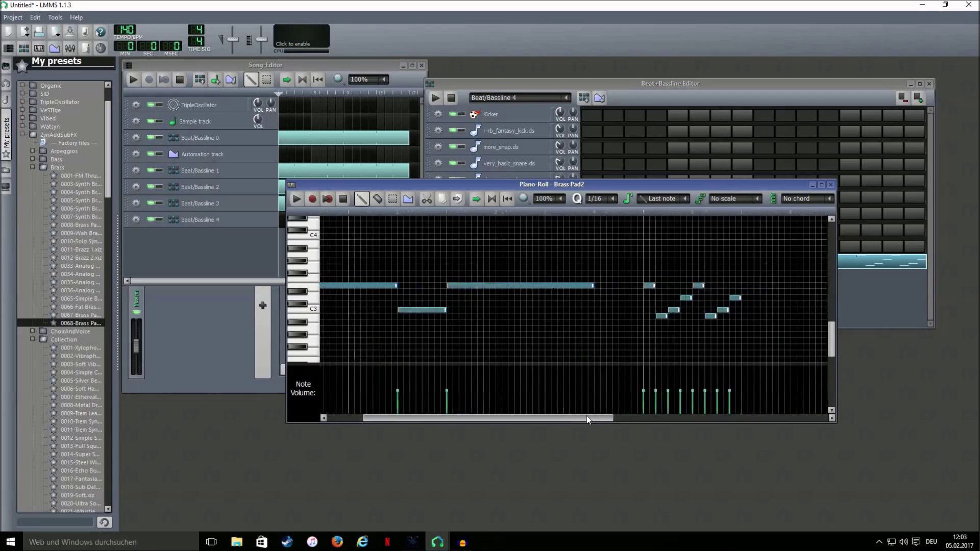
pyautogui.click(596, 280)
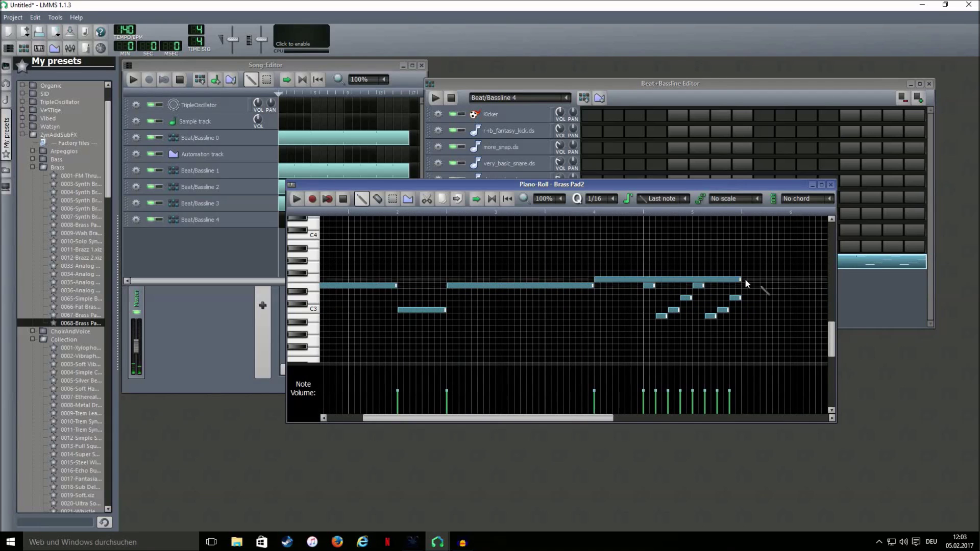
pyautogui.moveTo(740, 280); pyautogui.dragTo(641, 287)
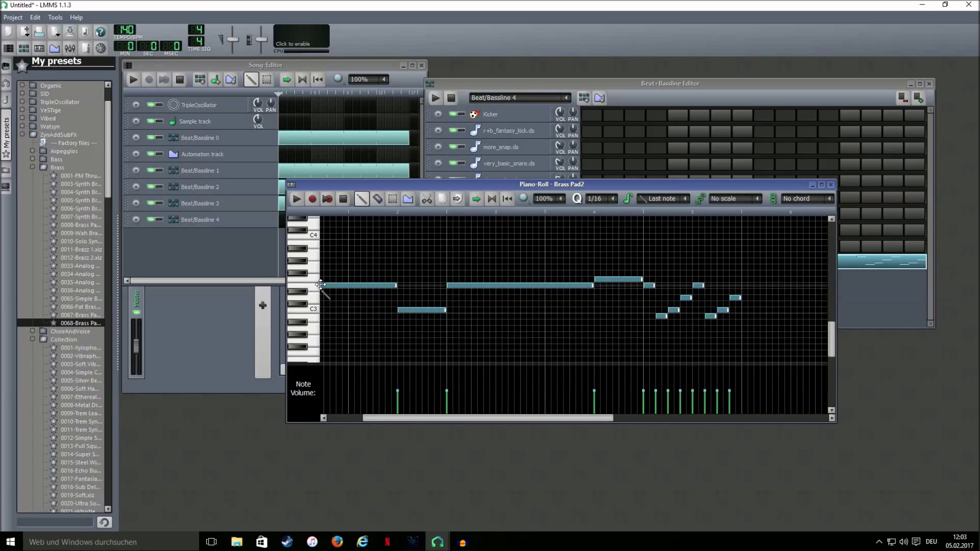
# Delete all short reference melody notes from bar 5 of the Brass Pad2 pattern, keeping only the sustained notes.
pyautogui.rightClick(661, 316)
pyautogui.rightClick(673, 309)
pyautogui.rightClick(648, 285)
pyautogui.rightClick(698, 285)
pyautogui.rightClick(686, 297)
pyautogui.rightClick(722, 309)
pyautogui.rightClick(710, 316)
pyautogui.rightClick(734, 297)
# Fill the Beat/Bassline 4 track over the same bars as the other basslines and lower the Brass Pad2 volume during playback.
pyautogui.click(282, 231)
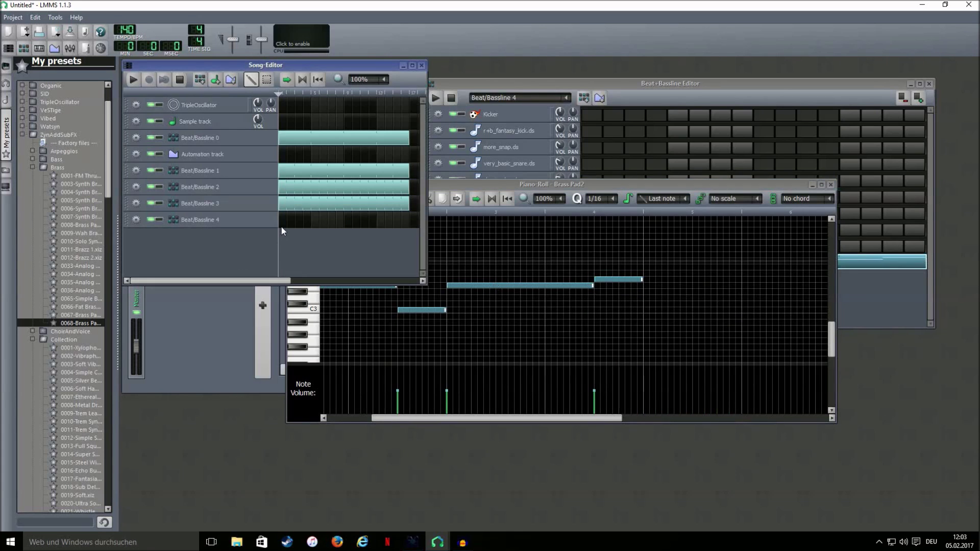
pyautogui.moveTo(312, 223); pyautogui.dragTo(408, 223)
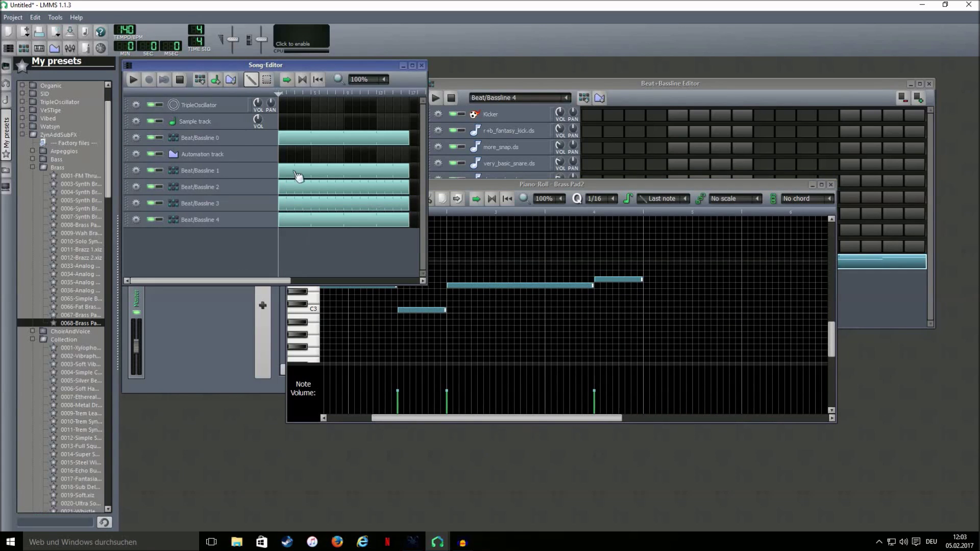
pyautogui.press('space')
pyautogui.click(535, 83)
pyautogui.moveTo(560, 260)
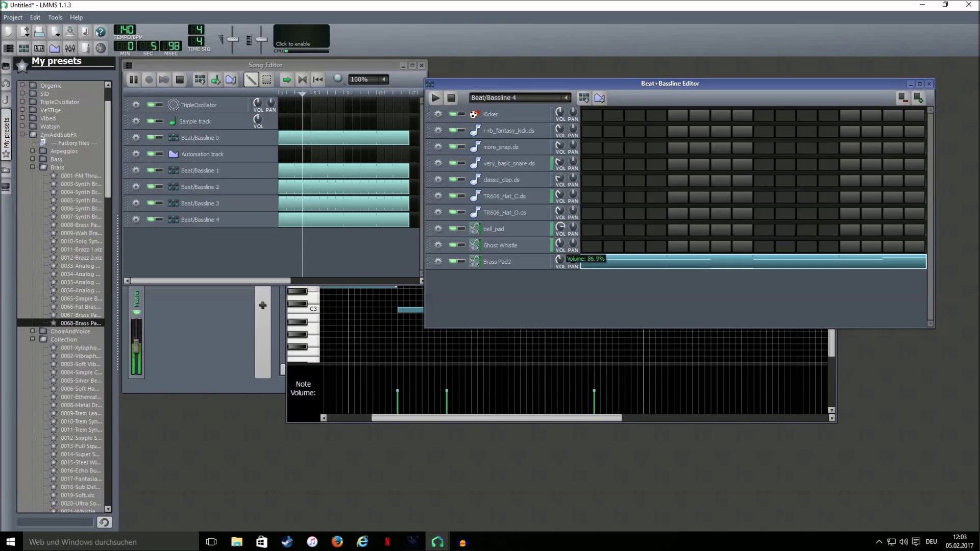
pyautogui.click(179, 80)
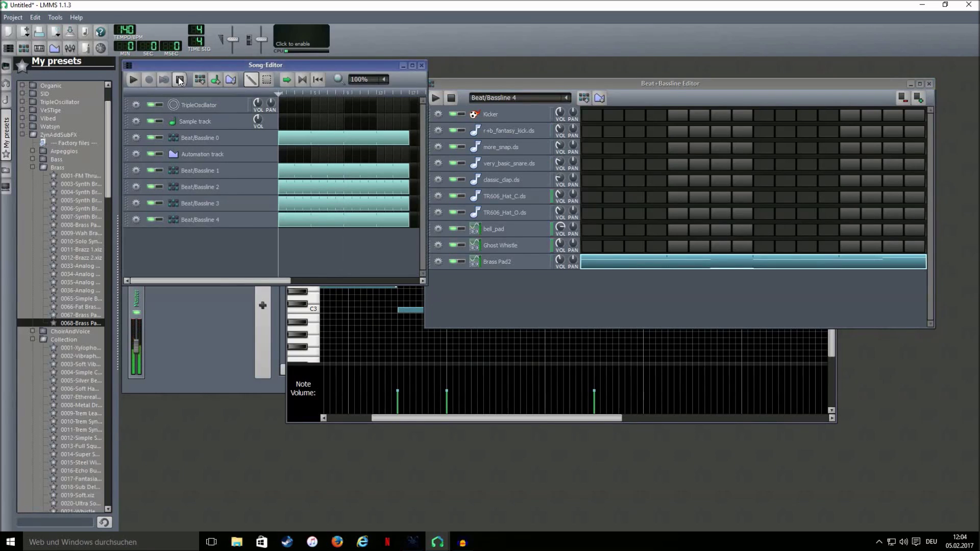
# Add a new beat/bassline and give it a TripleOscillator instrument track.
pyautogui.click(584, 99)
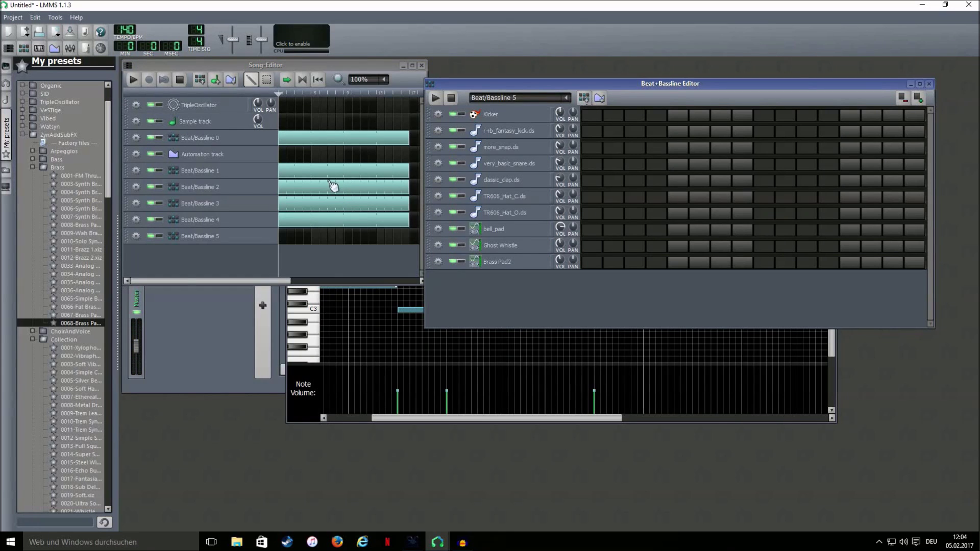
pyautogui.click(5, 68)
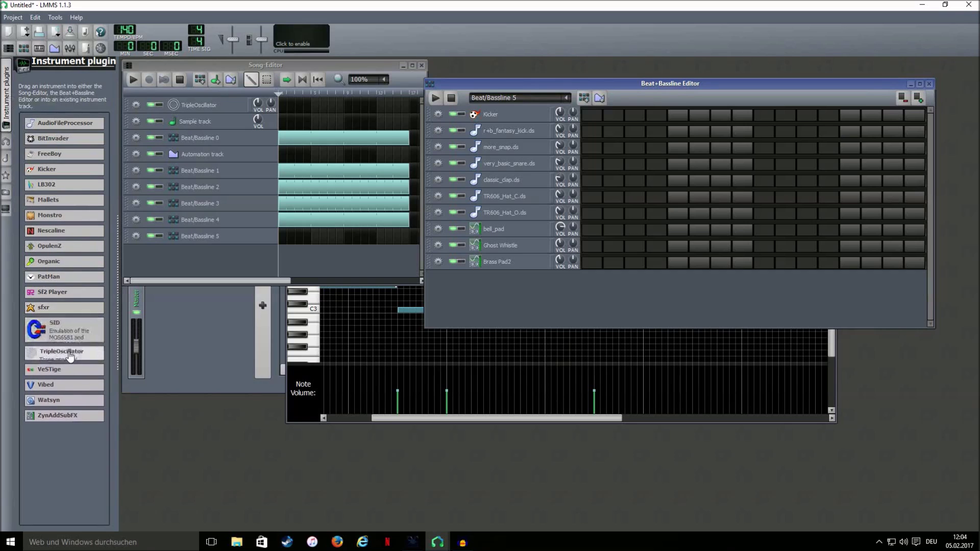
pyautogui.moveTo(59, 349); pyautogui.dragTo(479, 290)
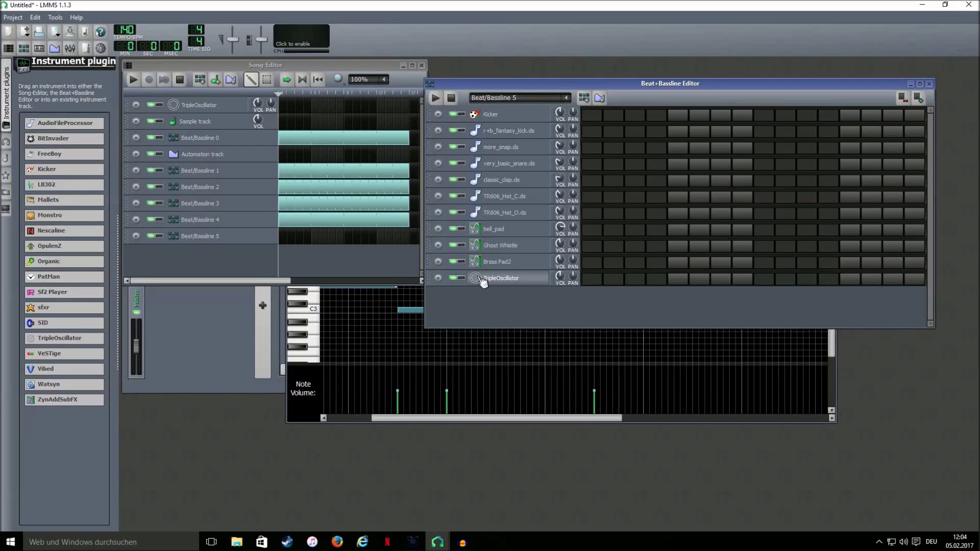
# Lower the TripleOscillator track's volume and adjust the volume of oscillator 3 in its instrument settings.
pyautogui.click(561, 278)
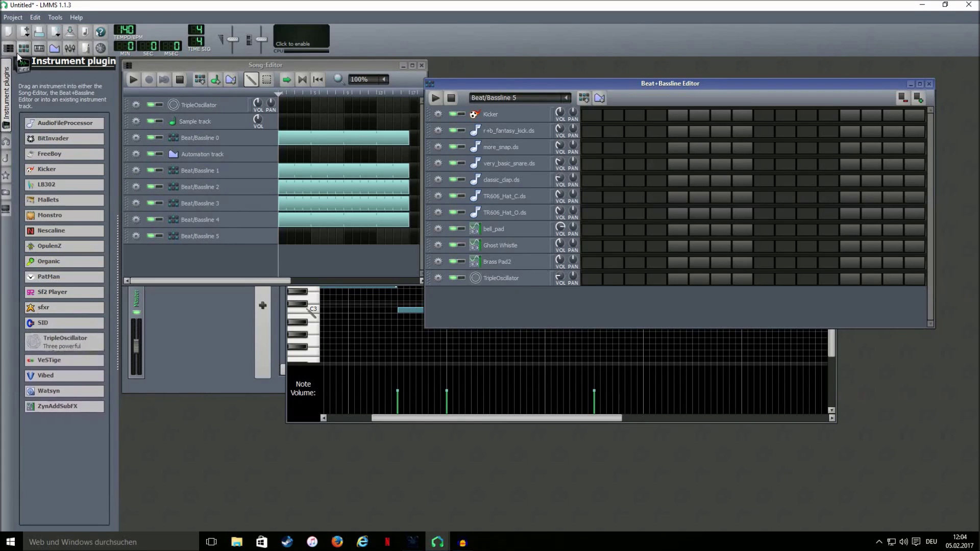
pyautogui.click(508, 280)
pyautogui.moveTo(865, 300); pyautogui.dragTo(535, 231)
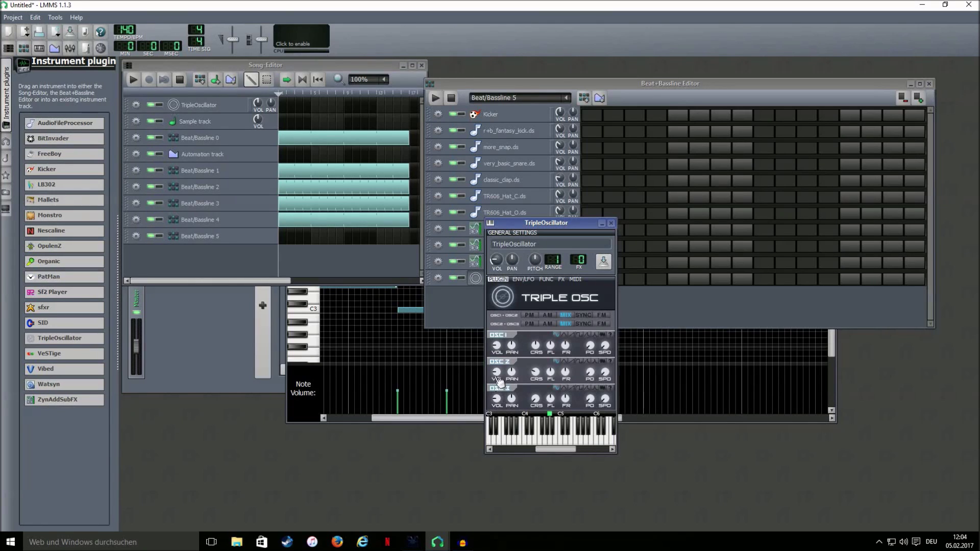
pyautogui.moveTo(496, 398); pyautogui.dragTo(496, 408)
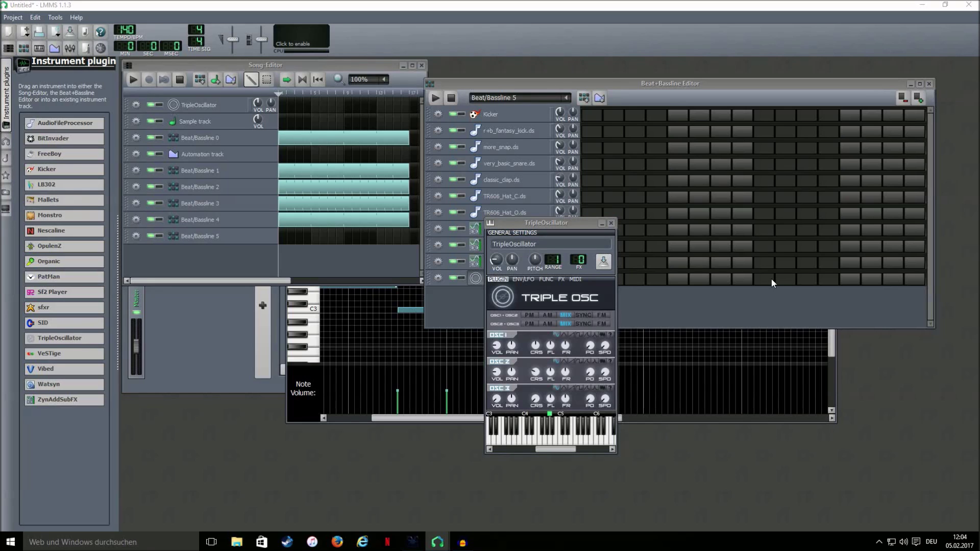
# Paste the reference melody into the TripleOscillator piano roll and move it so that it starts at bar 5.
pyautogui.rightClick(678, 279)
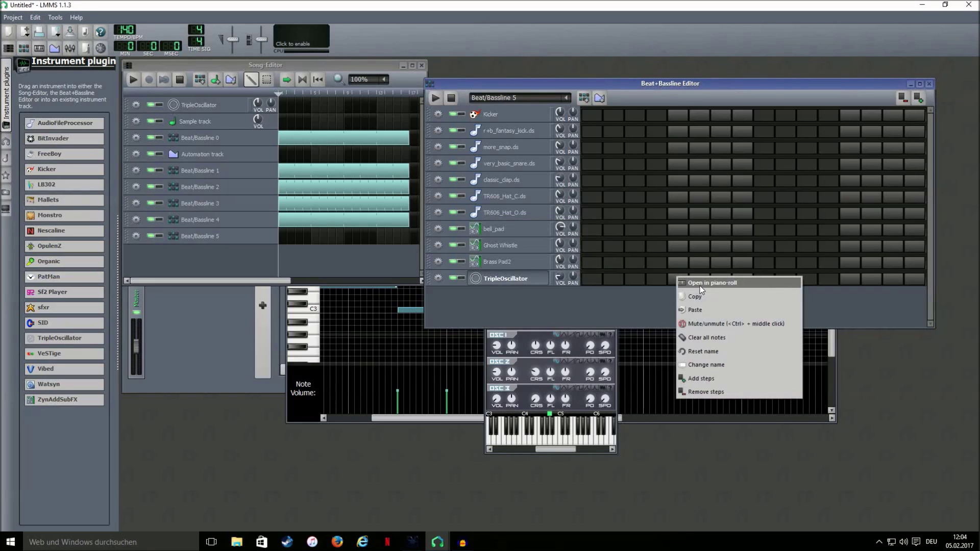
pyautogui.click(701, 283)
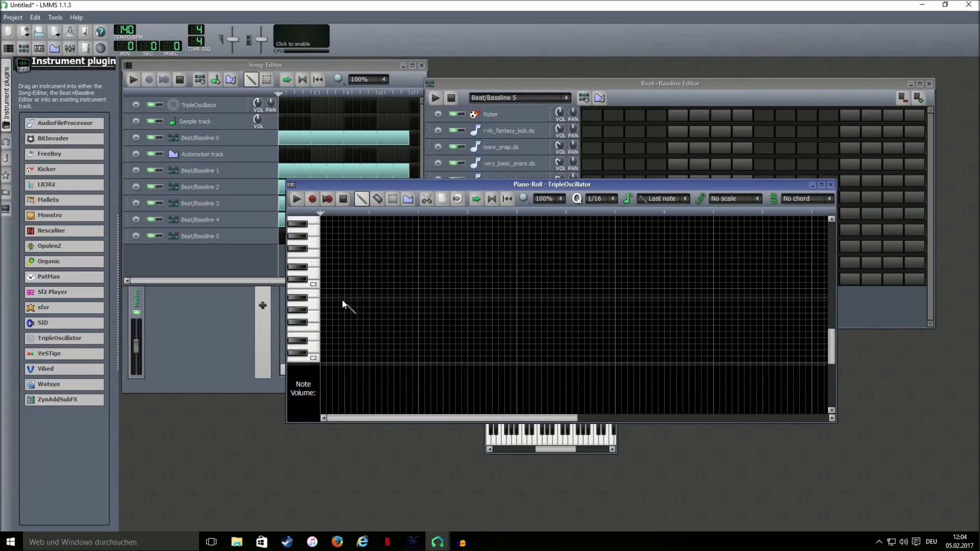
pyautogui.hotkey('ctrl', 'v')
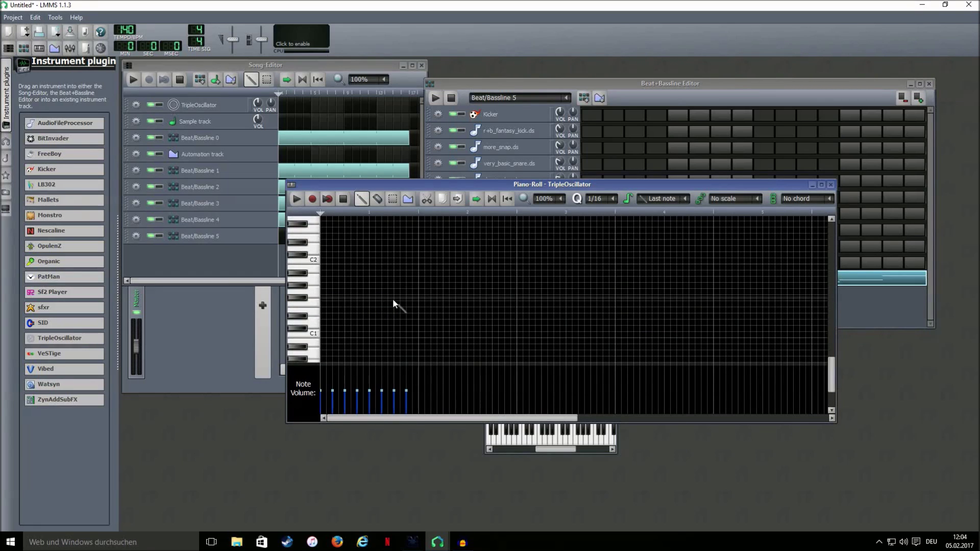
pyautogui.scroll(-1, 393, 299)
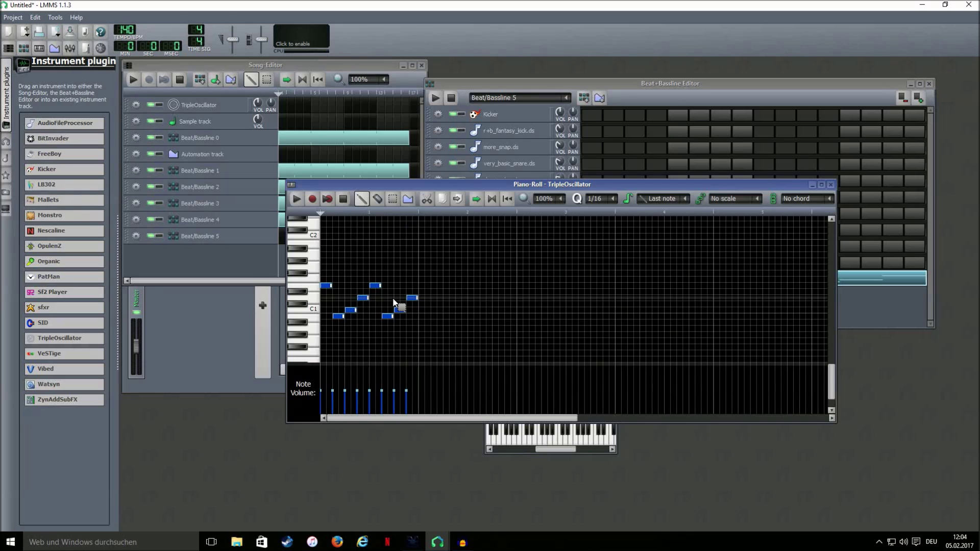
pyautogui.hotkey('ctrl', 'Right')
pyautogui.hotkey('ctrl', 'Right')
pyautogui.hotkey('ctrl', 'Right')
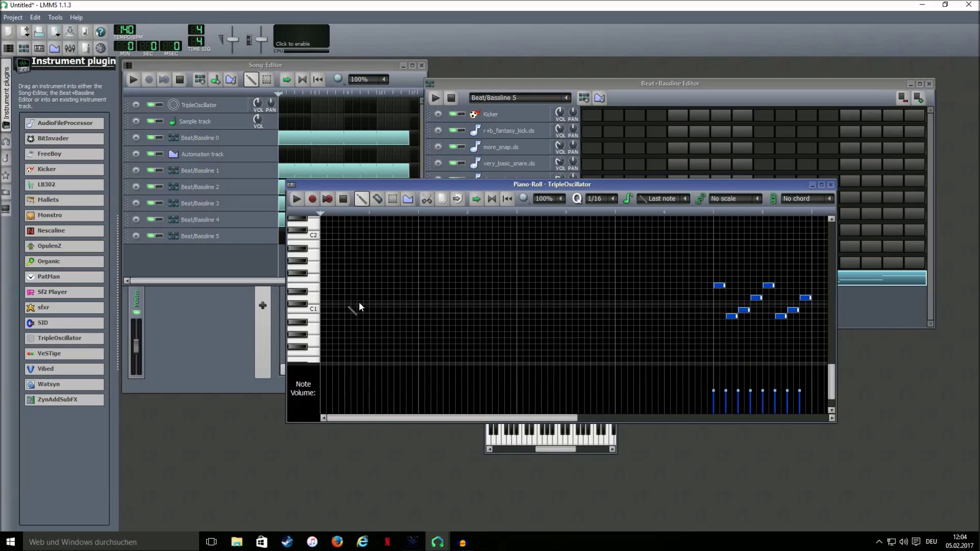
# Draw two consecutive E1 notes, each three eighths of a bar long, from the start of bar 1.
pyautogui.click(322, 285)
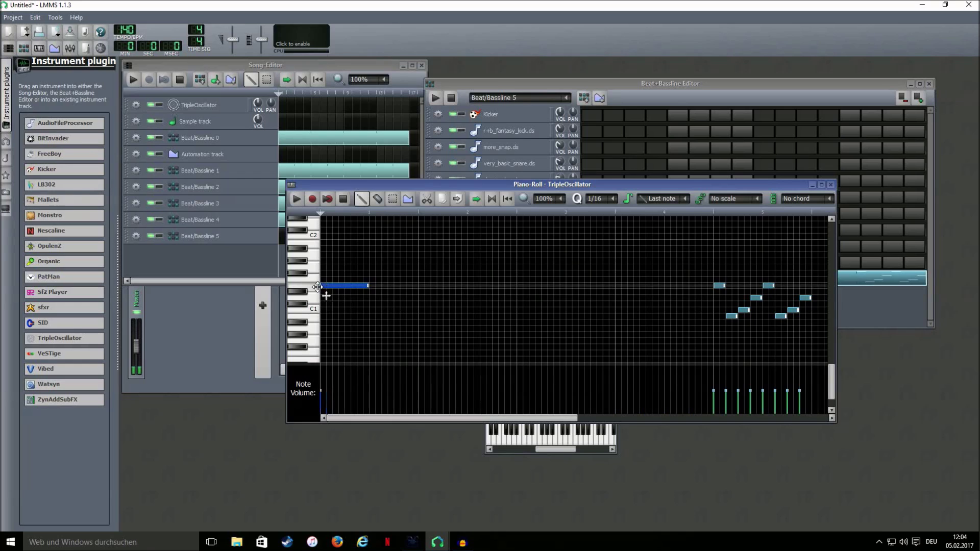
pyautogui.moveTo(368, 285); pyautogui.dragTo(355, 286)
pyautogui.click(359, 286)
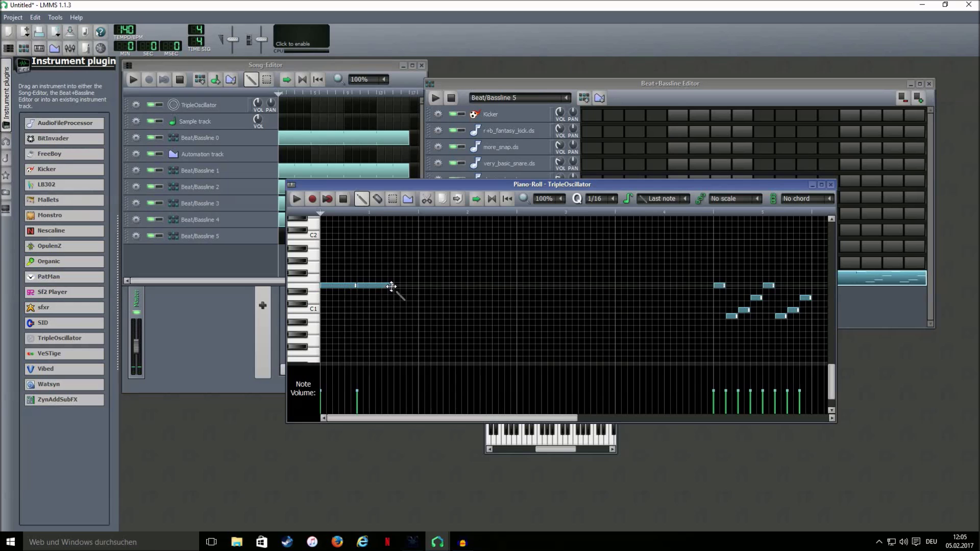
# Delete both E1 notes and the whole reference melody from the TripleOscillator pattern.
pyautogui.rightClick(380, 287)
pyautogui.rightClick(352, 285)
pyautogui.rightClick(719, 285)
pyautogui.rightClick(731, 316)
pyautogui.rightClick(743, 310)
pyautogui.rightClick(756, 298)
pyautogui.rightClick(768, 286)
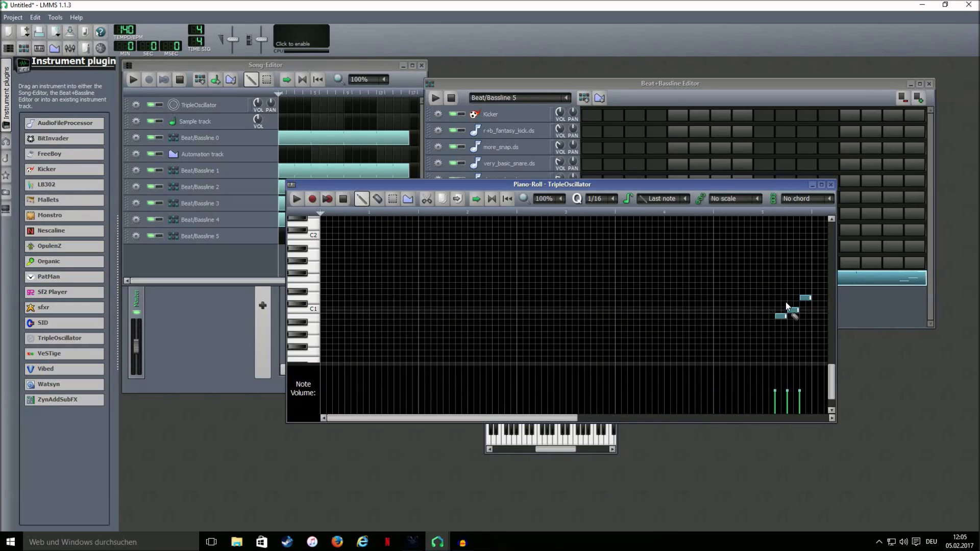
pyautogui.rightClick(804, 298)
pyautogui.rightClick(792, 309)
pyautogui.rightClick(780, 316)
# Copy the r+b_fantasy_kick.ds pattern from Beat/Bassline 0 onto the TripleOscillator track of Beat/Bassline 5.
pyautogui.click(170, 253)
pyautogui.click(245, 168)
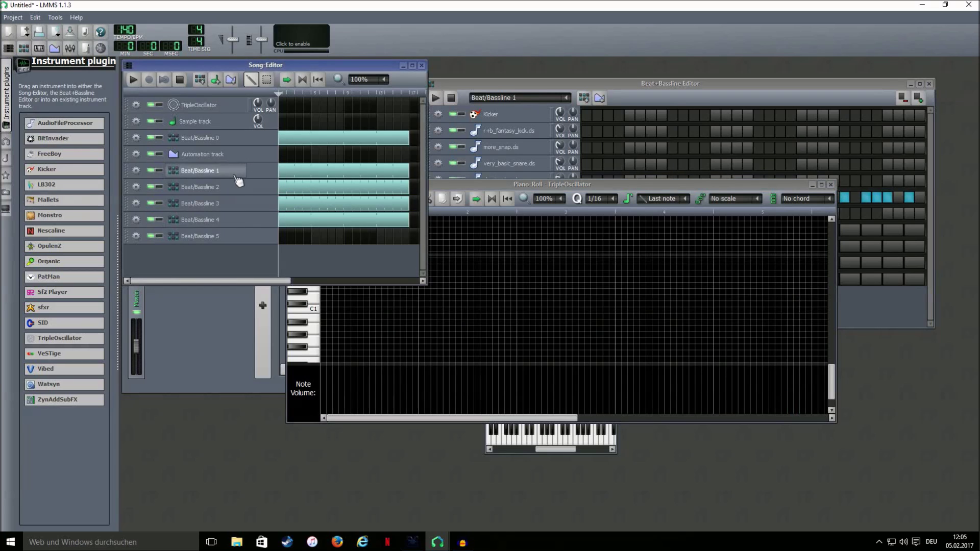
pyautogui.click(245, 144)
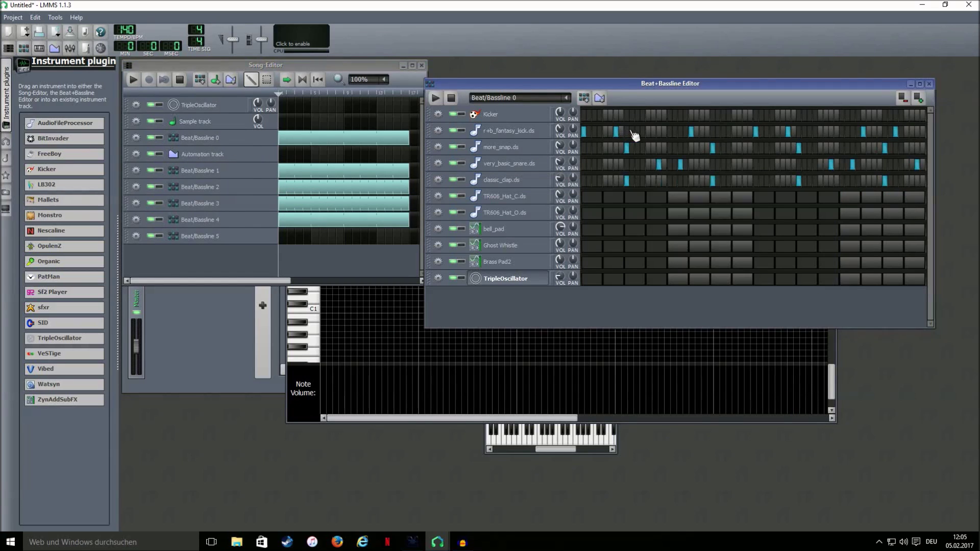
pyautogui.rightClick(616, 138)
pyautogui.rightClick(600, 131)
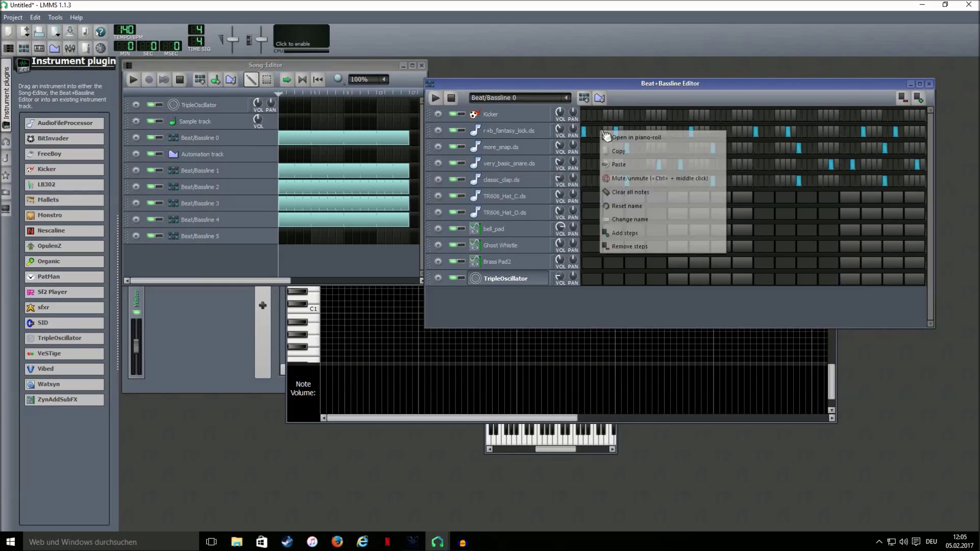
pyautogui.click(628, 150)
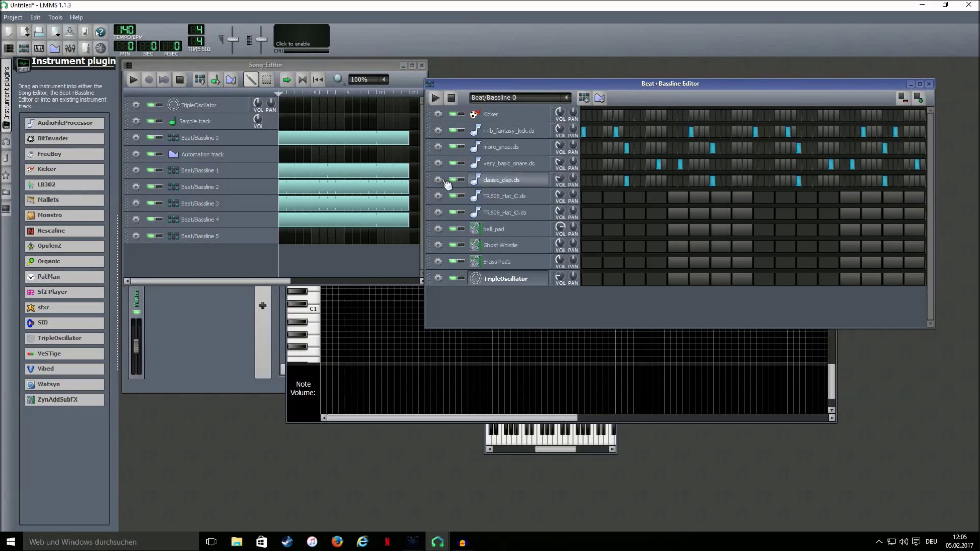
pyautogui.click(217, 235)
pyautogui.rightClick(597, 279)
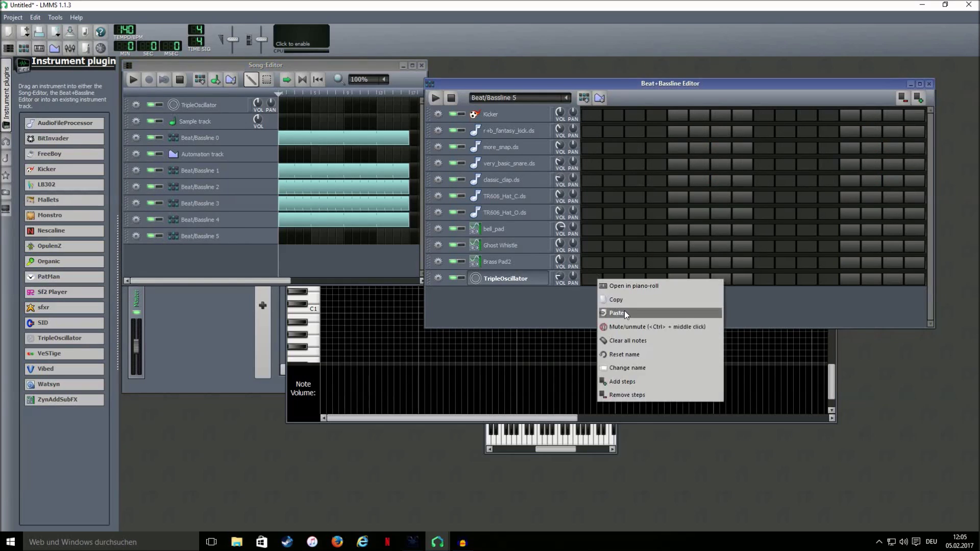
pyautogui.click(620, 313)
# Open the pasted kick pattern in the piano roll and transpose all its notes down to E1.
pyautogui.rightClick(617, 280)
pyautogui.click(647, 287)
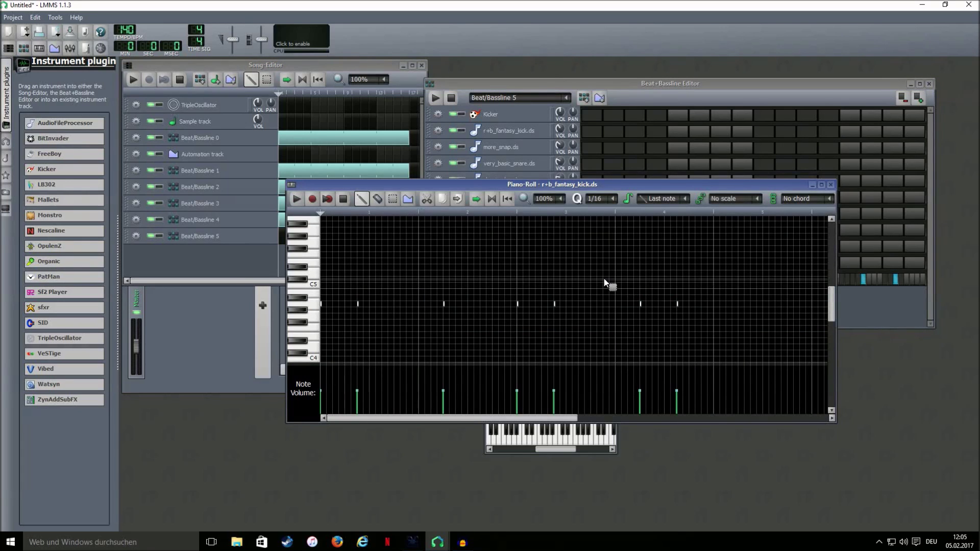
pyautogui.scroll(-2, 596, 262)
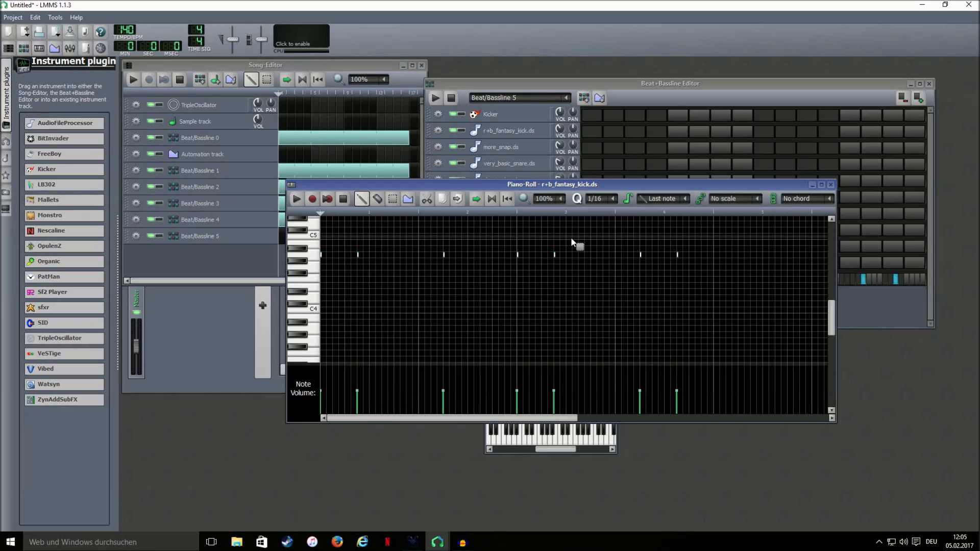
pyautogui.scroll(-6, 566, 235)
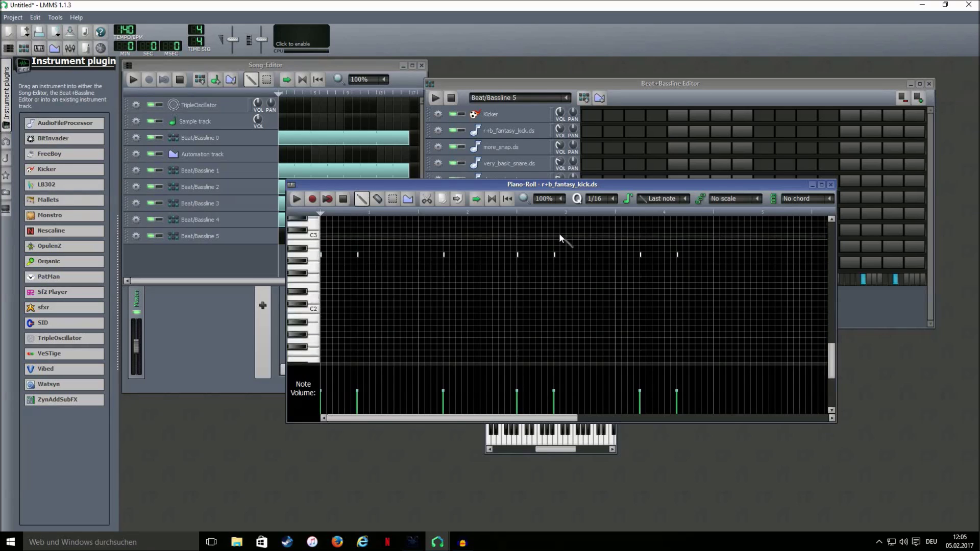
pyautogui.scroll(-2, 559, 235)
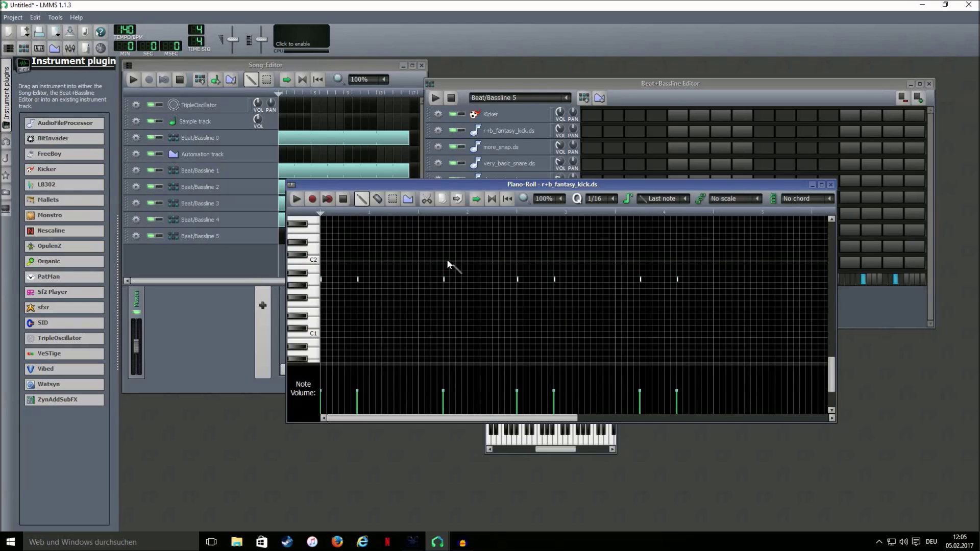
pyautogui.press('Down')
pyautogui.press('Down')
pyautogui.press('Down')
pyautogui.press('Down')
pyautogui.press('Down')
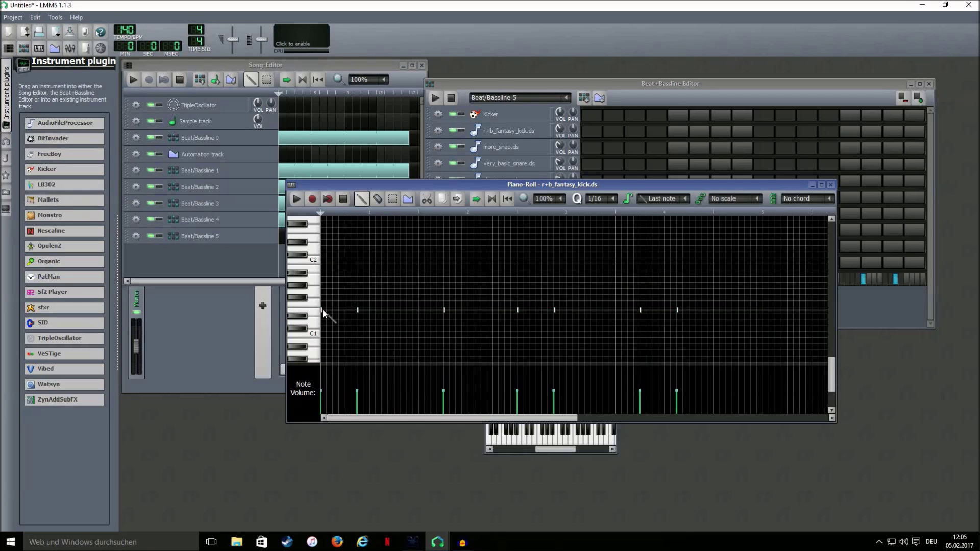
# Replace the first kick hit with a sustained E1 note three eighths of a bar long at the start of bar 1.
pyautogui.click(365, 284)
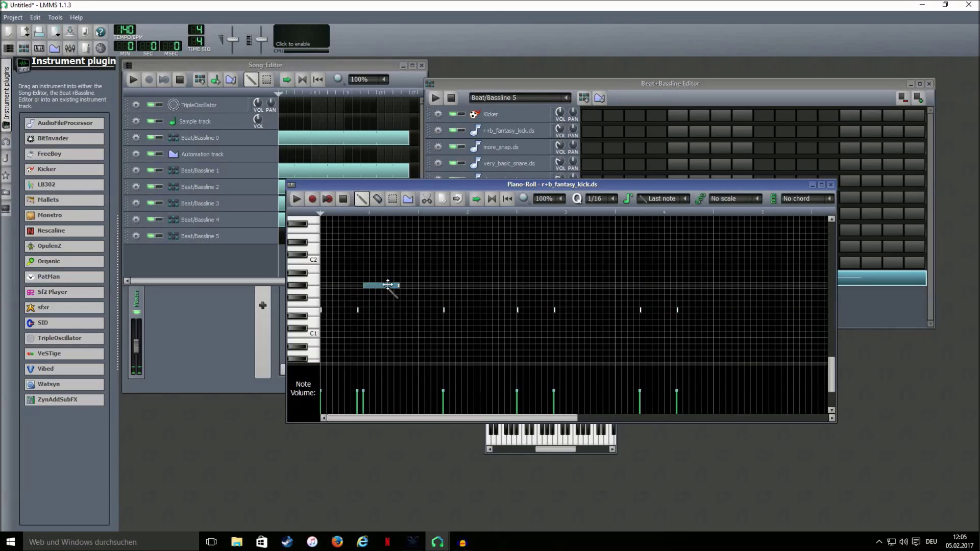
pyautogui.rightClick(323, 310)
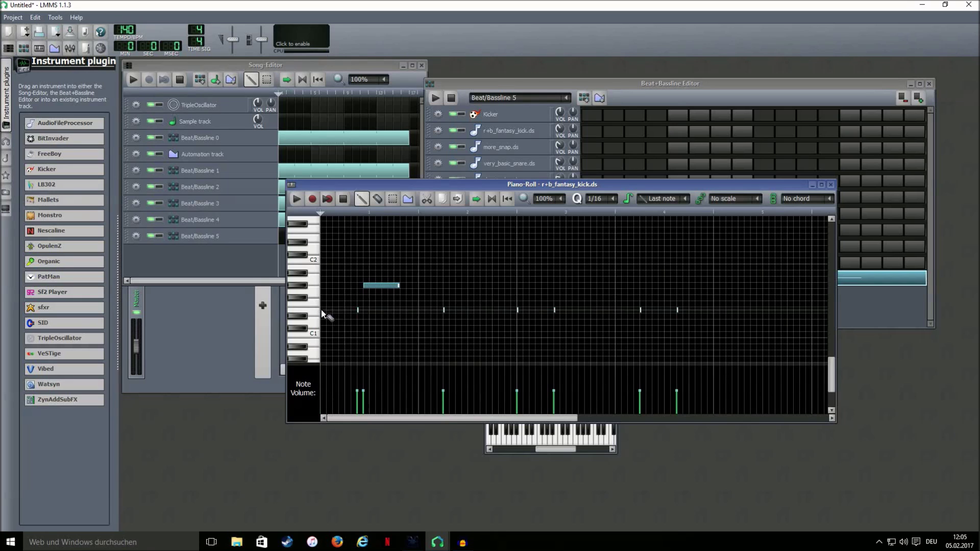
pyautogui.moveTo(368, 286); pyautogui.dragTo(331, 312)
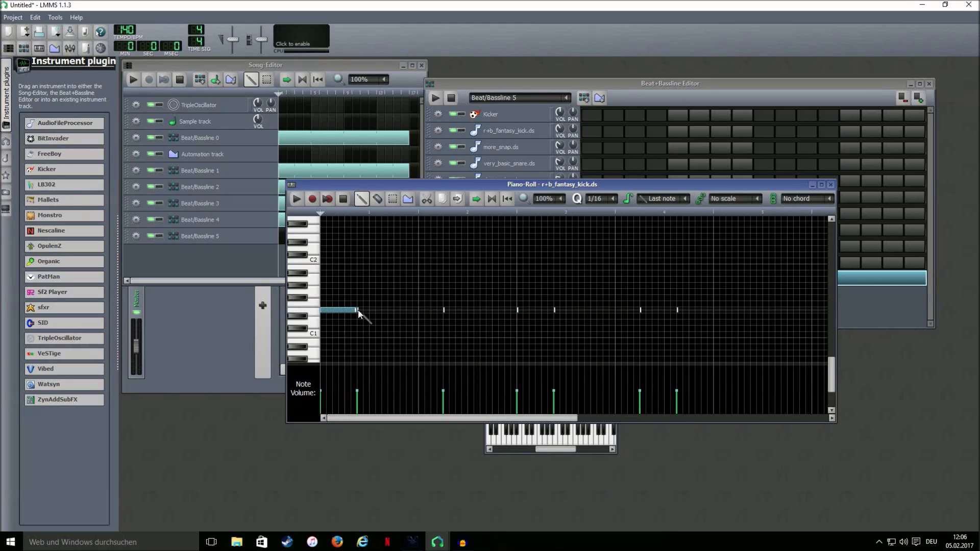
# Replace the other six kick hits with sustained E1 notes and lengthen them so that each reaches the next note.
pyautogui.moveTo(360, 313); pyautogui.dragTo(398, 312)
pyautogui.click(444, 311)
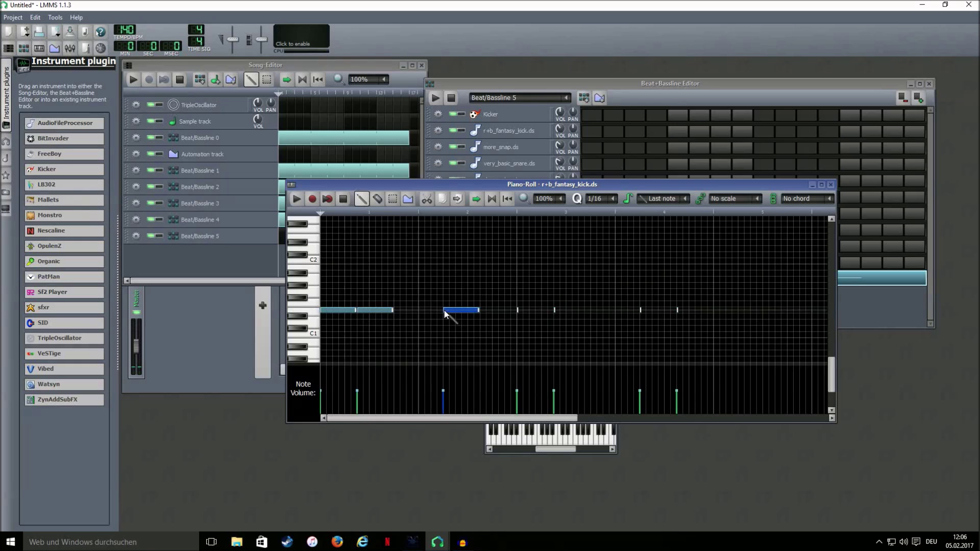
pyautogui.click(519, 310)
pyautogui.click(554, 310)
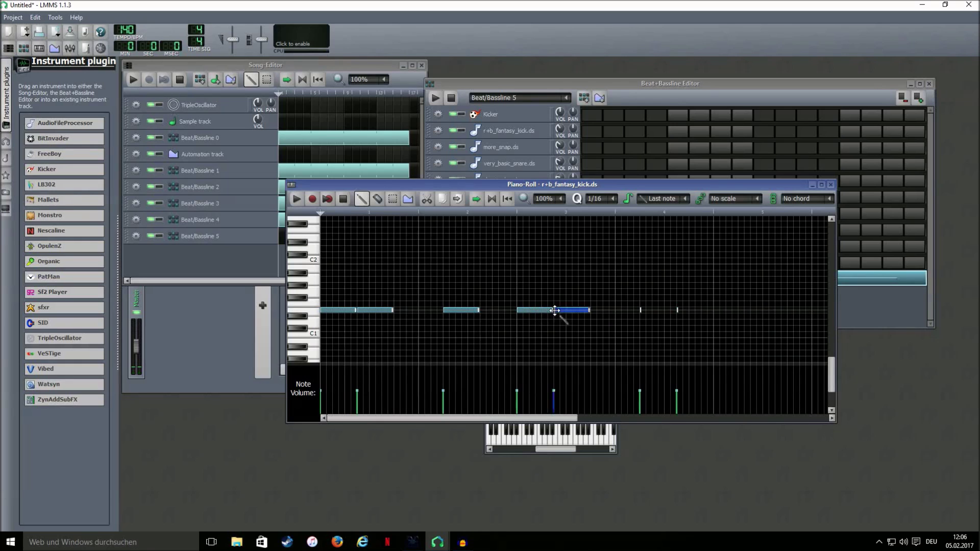
pyautogui.click(641, 311)
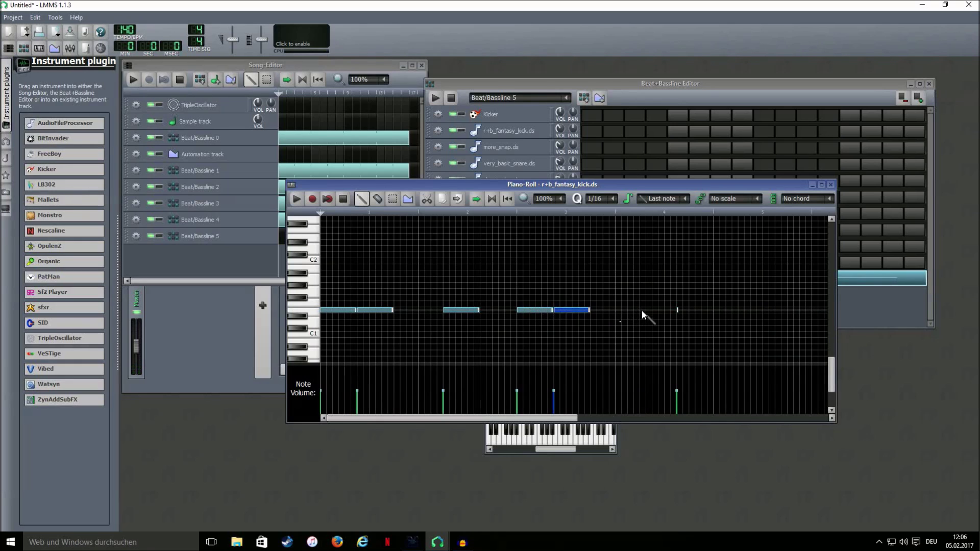
pyautogui.click(678, 310)
pyautogui.moveTo(391, 310); pyautogui.dragTo(515, 311)
pyautogui.moveTo(587, 310); pyautogui.dragTo(639, 321)
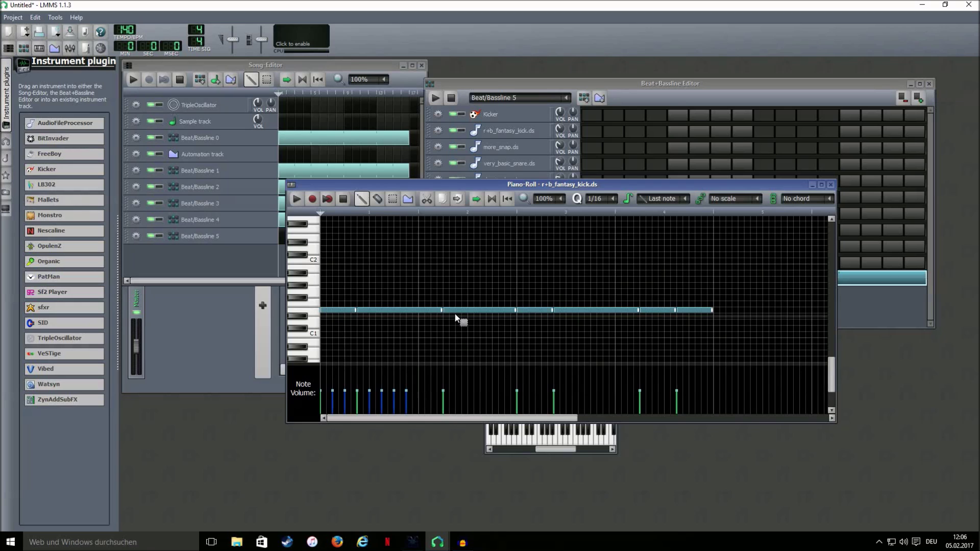
# Shift the eight selected short notes four bars to the right so they start after the last bass note.
pyautogui.hotkey('ctrl', 'Right')
pyautogui.hotkey('ctrl', 'Right')
pyautogui.hotkey('ctrl', 'Right')
pyautogui.hotkey('ctrl', 'Right')
pyautogui.hotkey('ctrl', 'Right')
pyautogui.hotkey('ctrl', 'Left')
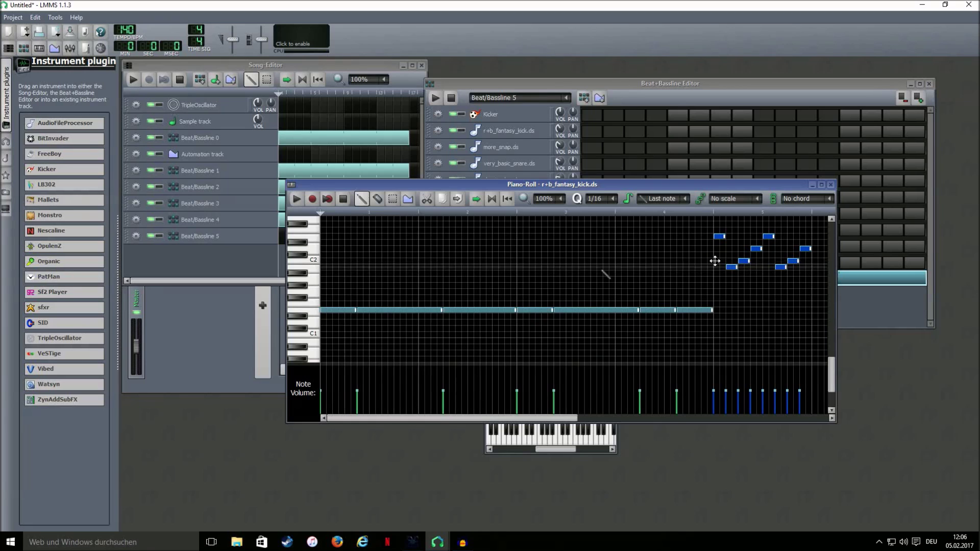
# Raise the third bass note from E1 to C2 and the last bass note to F2.
pyautogui.moveTo(458, 310); pyautogui.dragTo(458, 259)
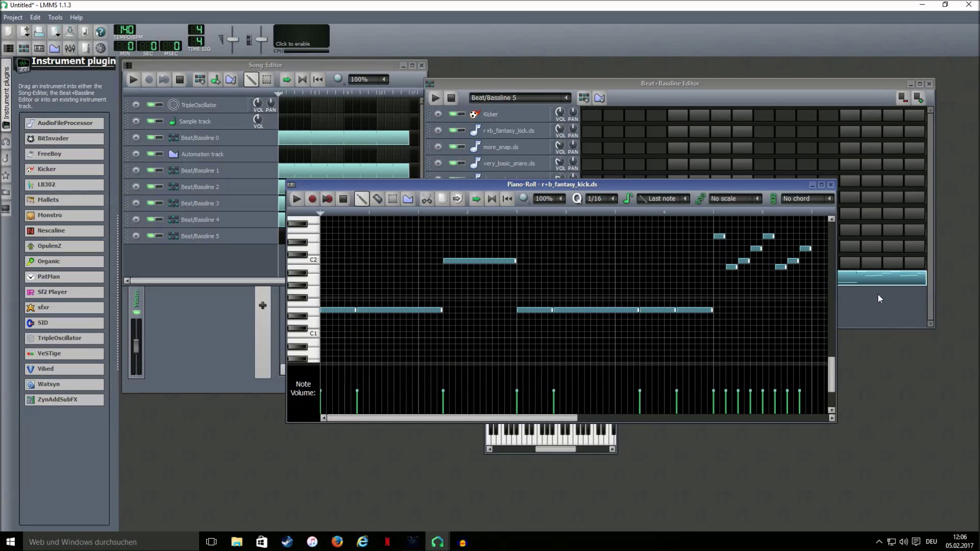
pyautogui.moveTo(704, 310); pyautogui.dragTo(703, 230)
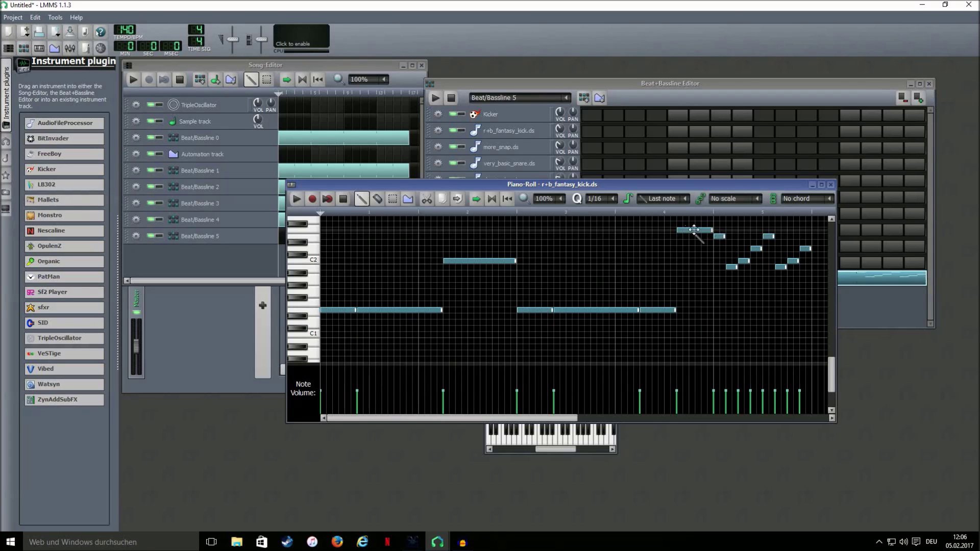
# Delete the eight short notes that follow the last bass note.
pyautogui.rightClick(718, 236)
pyautogui.rightClick(731, 266)
pyautogui.rightClick(744, 261)
pyautogui.rightClick(768, 237)
pyautogui.rightClick(756, 249)
pyautogui.rightClick(780, 266)
pyautogui.rightClick(793, 260)
pyautogui.rightClick(805, 249)
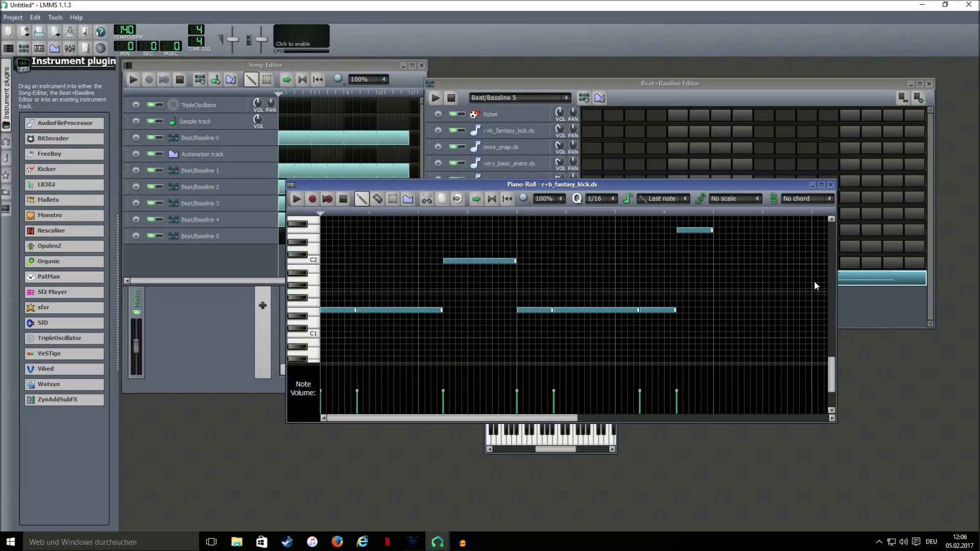
# Open the TripleOscillator instrument, raise oscillator 2's coarse detuning and give oscillator 1 a square wave.
pyautogui.click(879, 316)
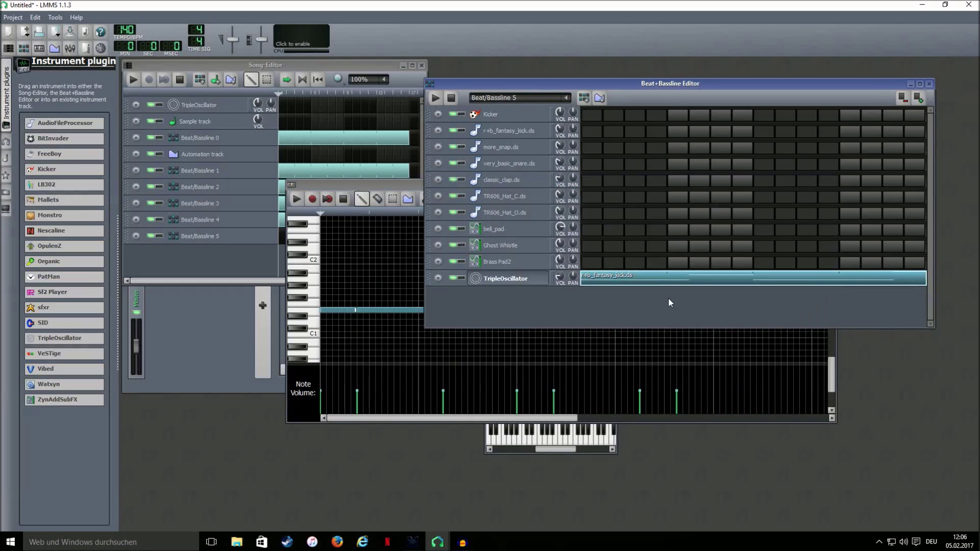
pyautogui.click(514, 279)
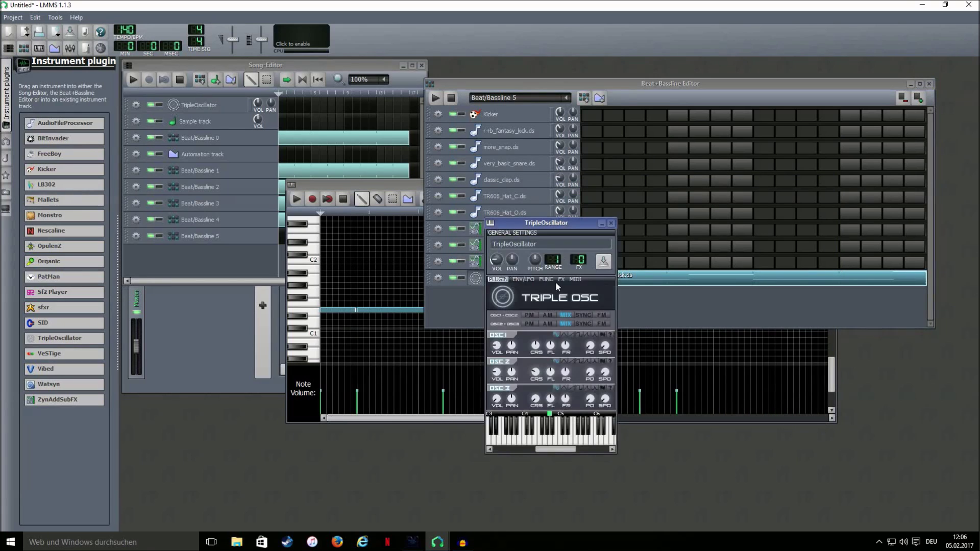
pyautogui.moveTo(535, 225); pyautogui.dragTo(730, 213)
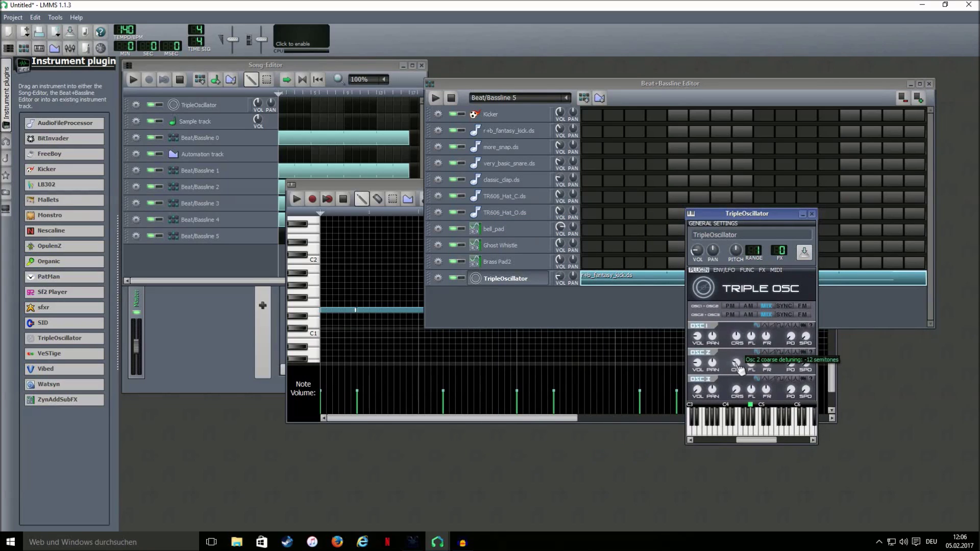
pyautogui.moveTo(738, 367); pyautogui.dragTo(739, 357)
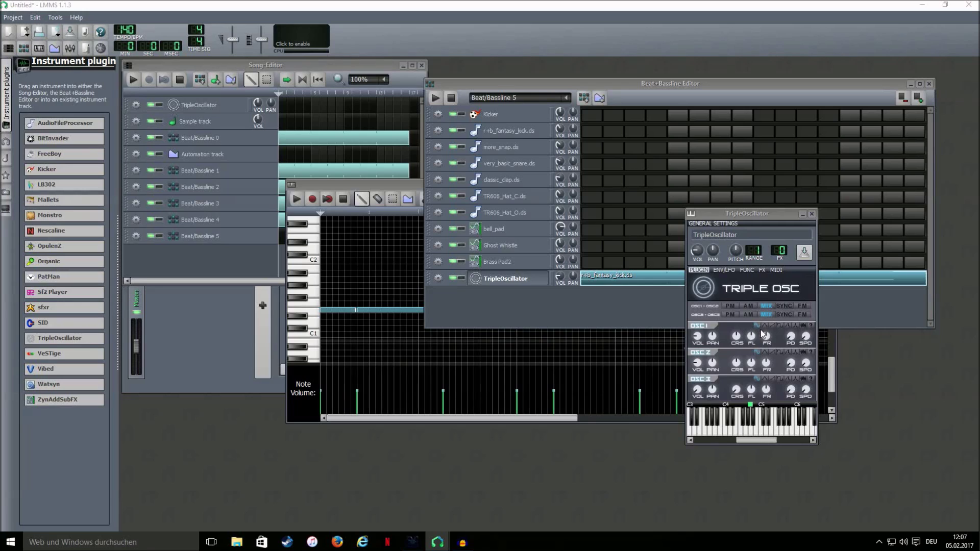
pyautogui.click(782, 325)
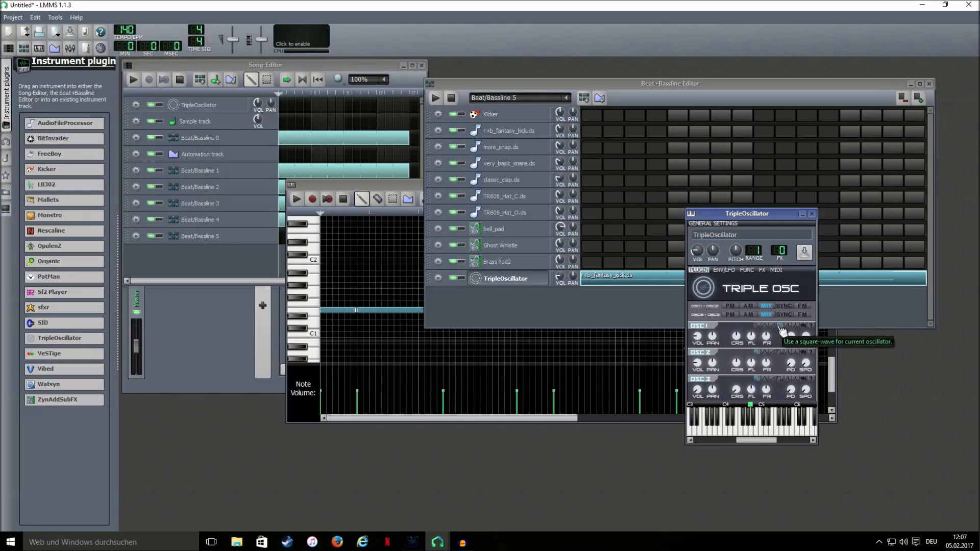
# Play Beat/Bassline 5 briefly to hear the square-wave bass, stop it and return to the TripleOscillator instrument.
pyautogui.click(436, 99)
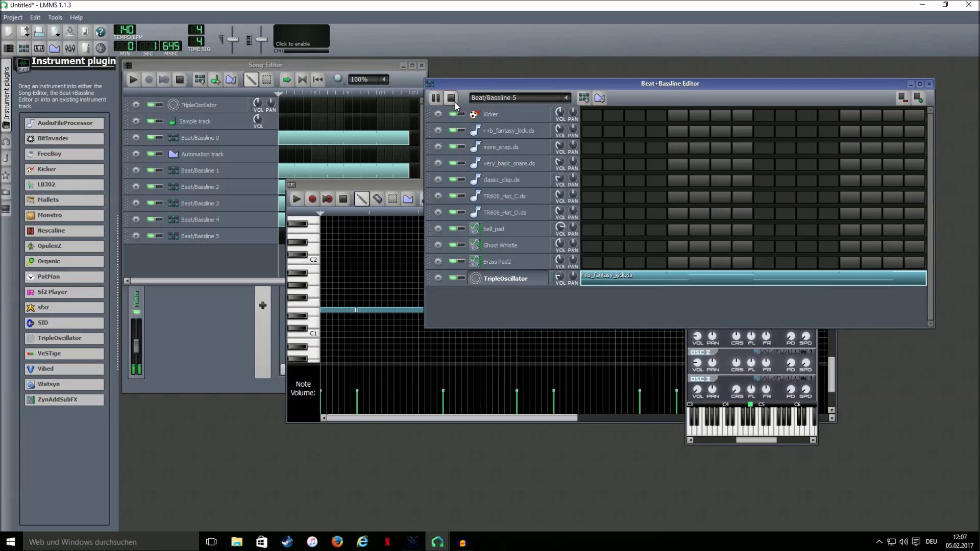
pyautogui.click(451, 99)
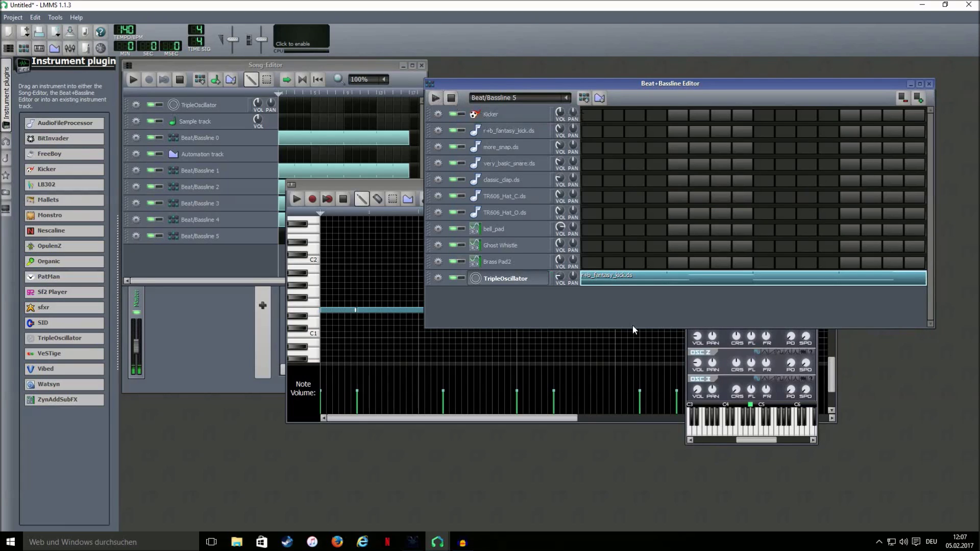
pyautogui.click(754, 440)
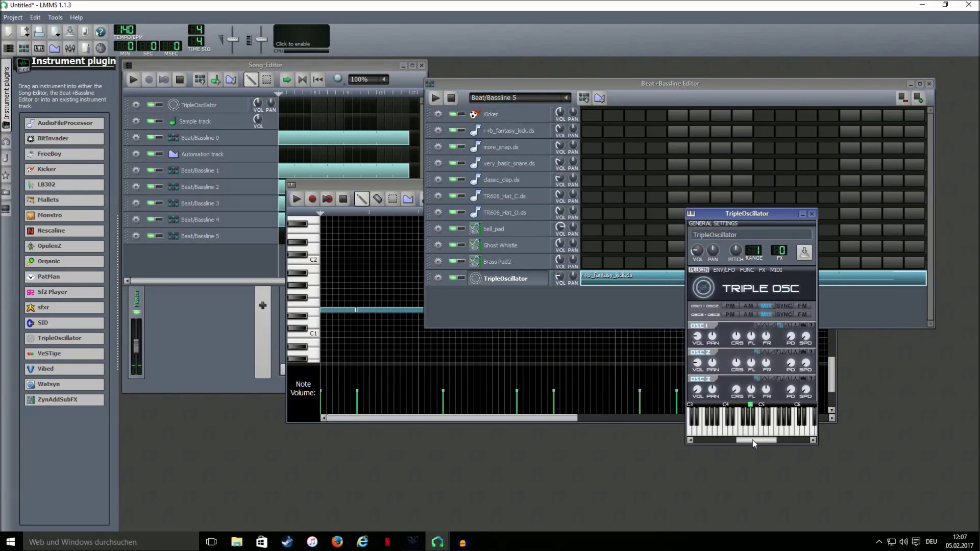
pyautogui.click(830, 365)
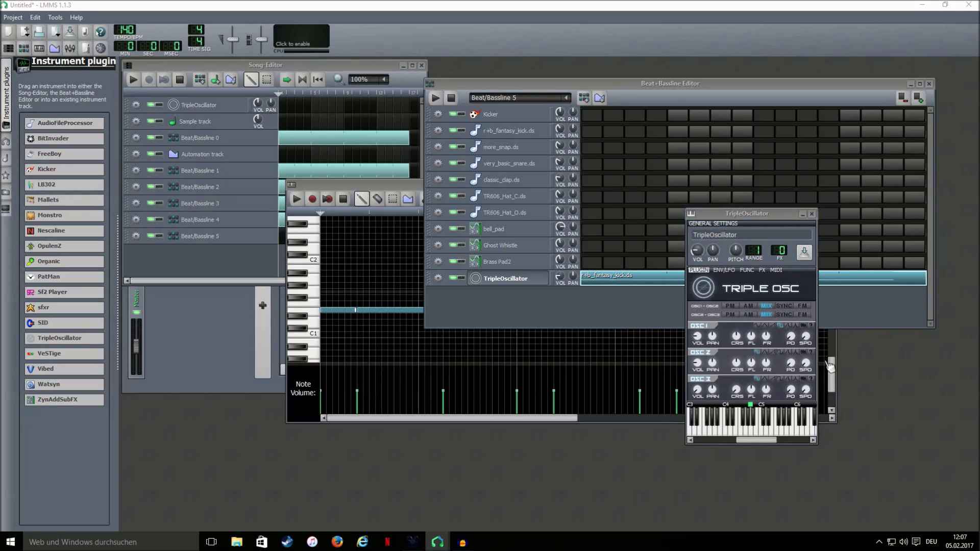
# Shape TripleOscillator's volume envelope by raising its amount, reducing the hold and adjusting decay and attack so it falls straight from the peak.
pyautogui.click(723, 271)
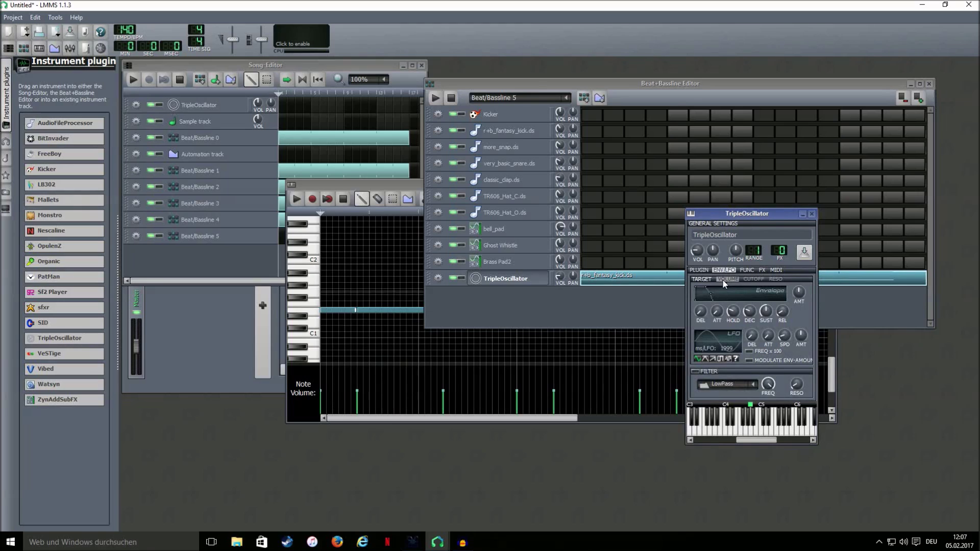
pyautogui.moveTo(805, 301); pyautogui.dragTo(801, 305)
pyautogui.click(735, 312)
pyautogui.moveTo(735, 312); pyautogui.dragTo(709, 295)
pyautogui.moveTo(748, 312); pyautogui.dragTo(748, 313)
pyautogui.moveTo(717, 314); pyautogui.dragTo(718, 313)
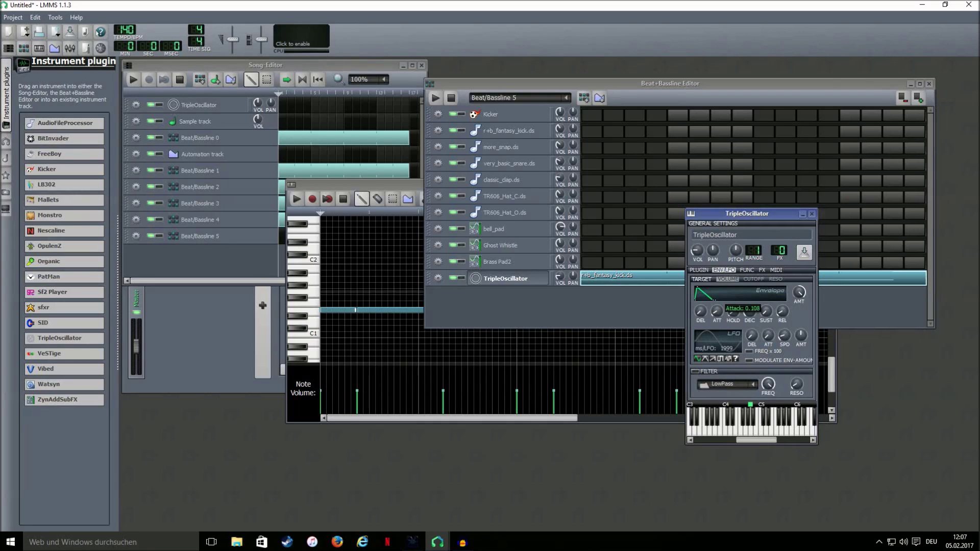
pyautogui.moveTo(718, 314); pyautogui.dragTo(718, 314)
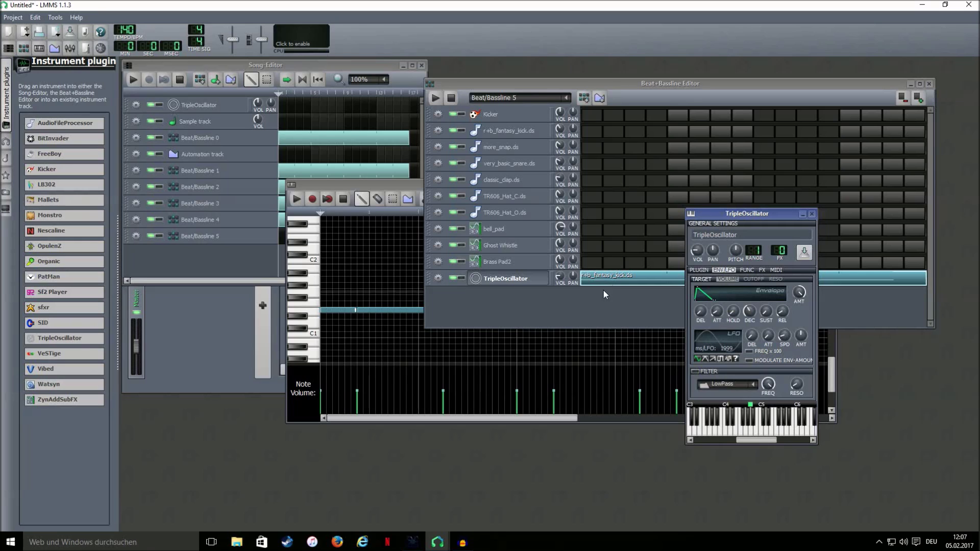
# Play Beat/Bassline 5 to judge the bass with its volume envelope, checking the envelope settings, and stop playback.
pyautogui.click(436, 99)
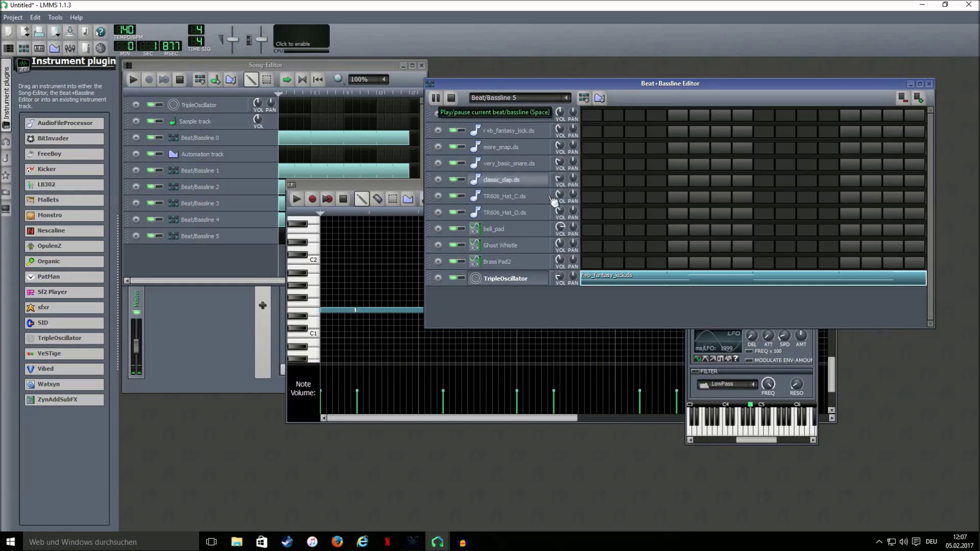
pyautogui.click(765, 439)
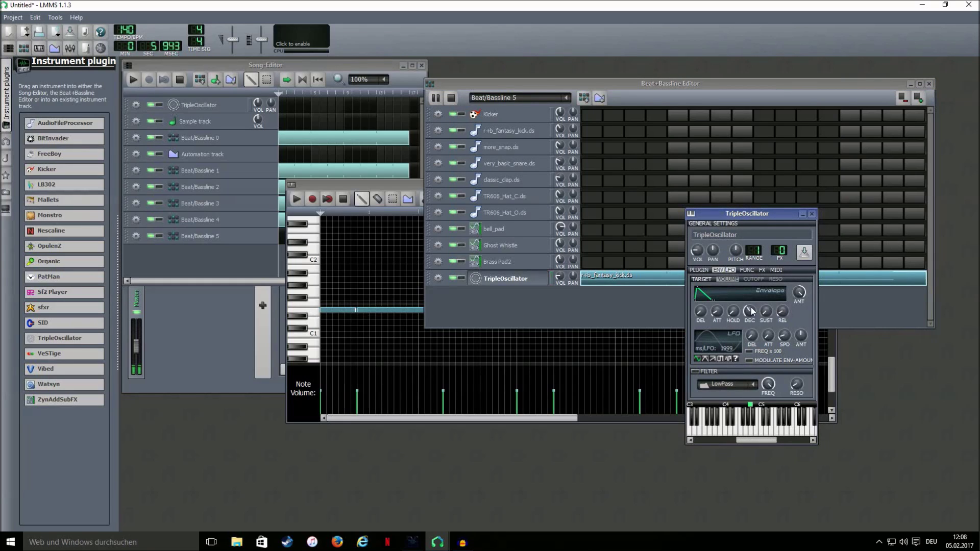
pyautogui.click(446, 101)
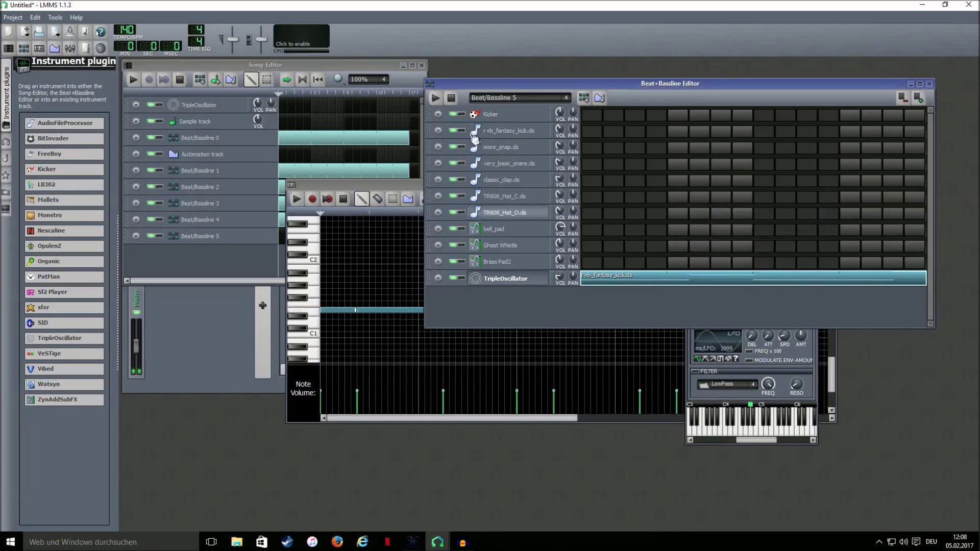
# Choose the 2x LowPass filter type for TripleOscillator and enable the filter.
pyautogui.click(735, 412)
pyautogui.click(757, 388)
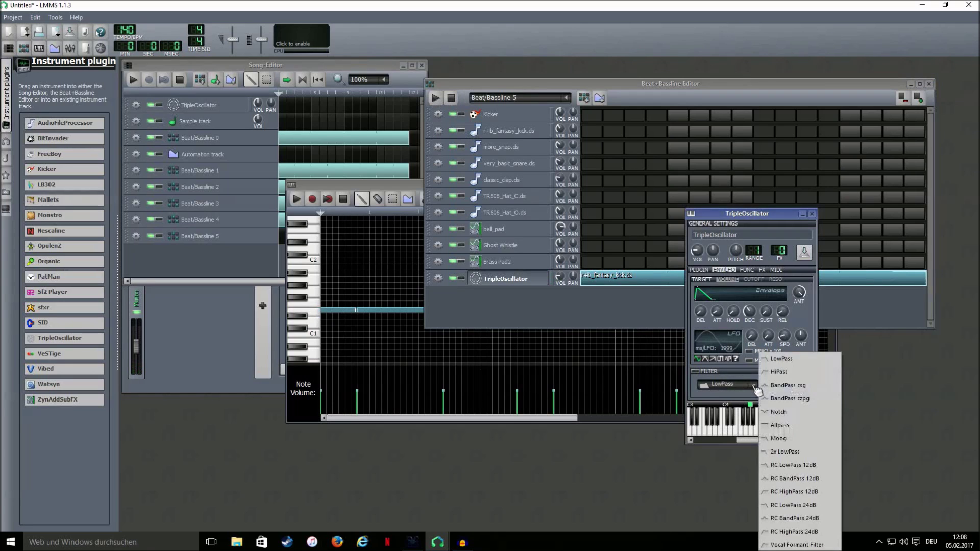
pyautogui.click(782, 451)
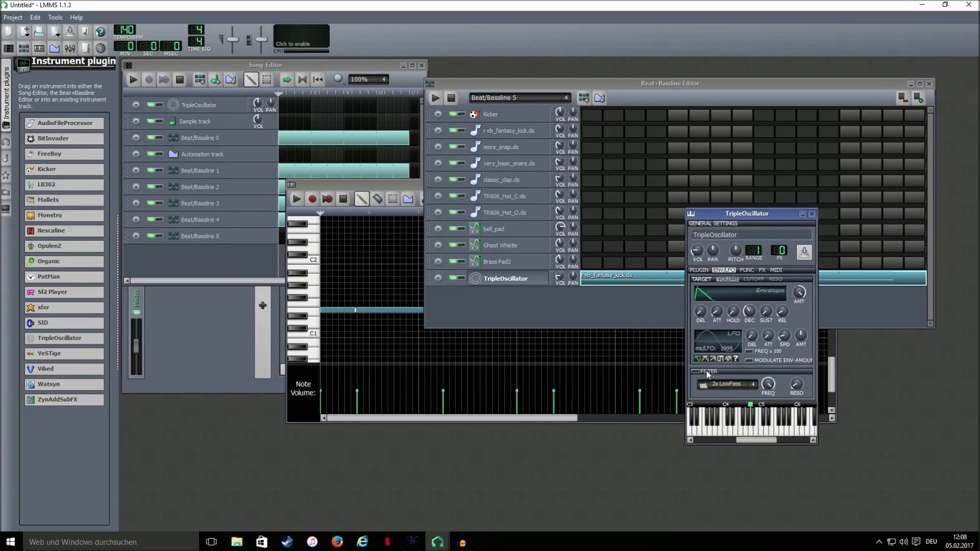
pyautogui.click(707, 369)
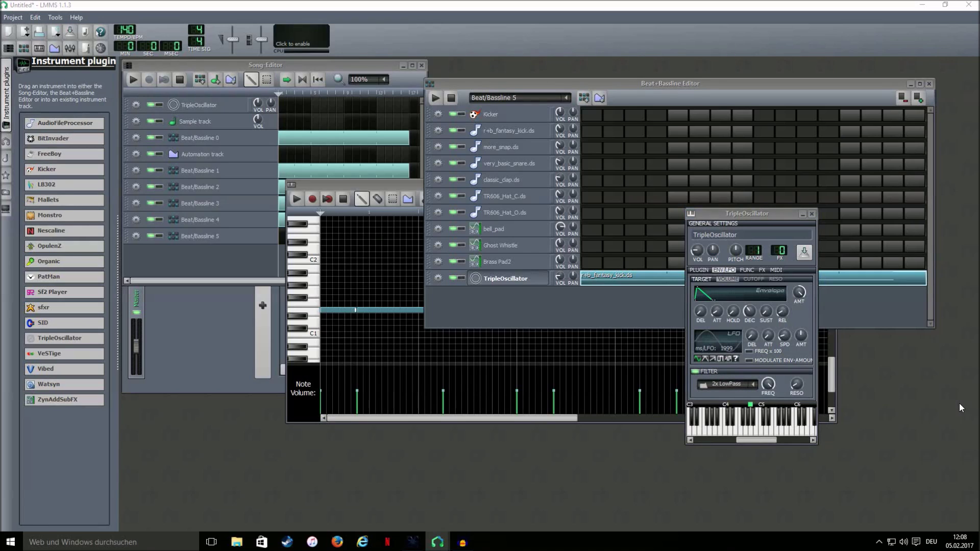
# Lower the filter's cutoff frequency to about 147 Hz and slightly adjust its resonance.
pyautogui.click(769, 386)
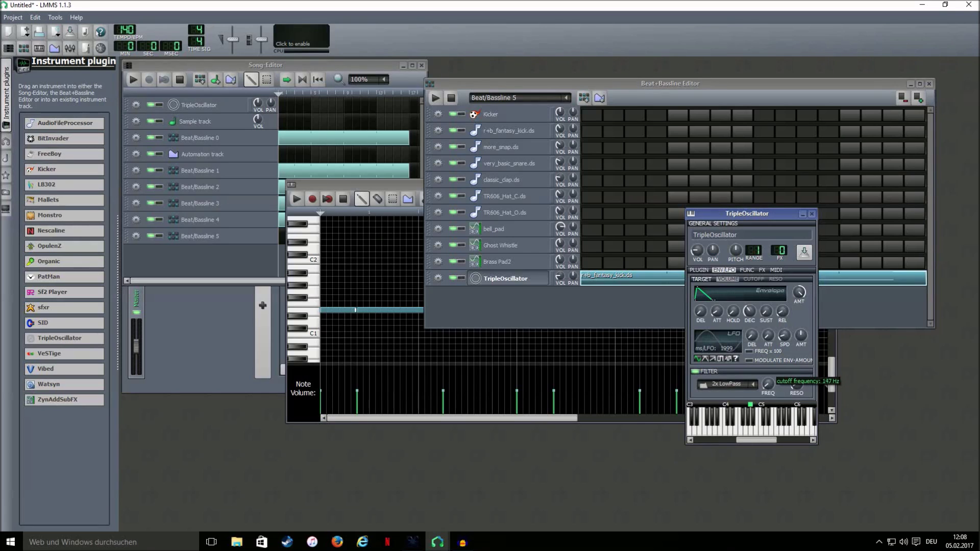
pyautogui.moveTo(768, 383); pyautogui.dragTo(784, 385)
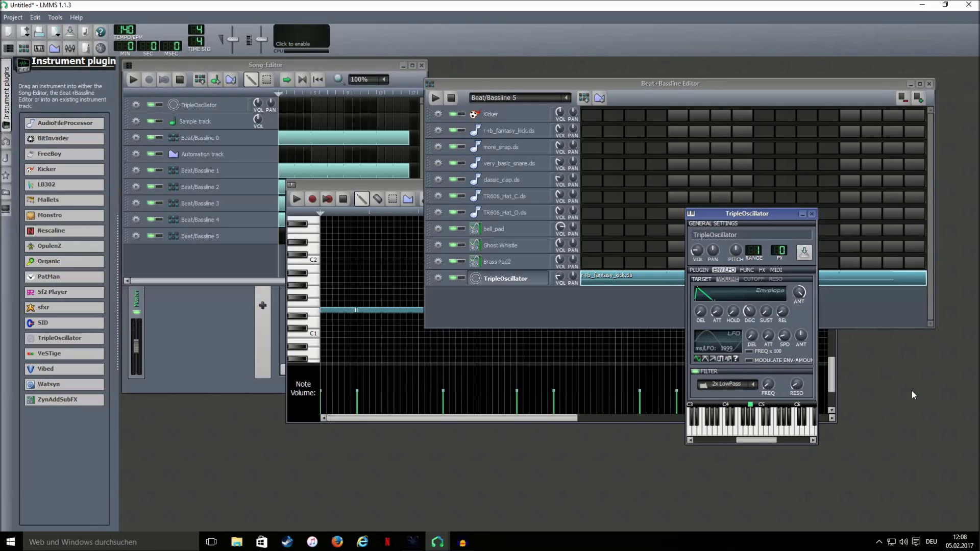
pyautogui.moveTo(802, 387)
pyautogui.moveTo(796, 383); pyautogui.dragTo(797, 383)
# Play Beat/Bassline 5 to hear the low-pass-filtered bass and stop playback.
pyautogui.click(435, 98)
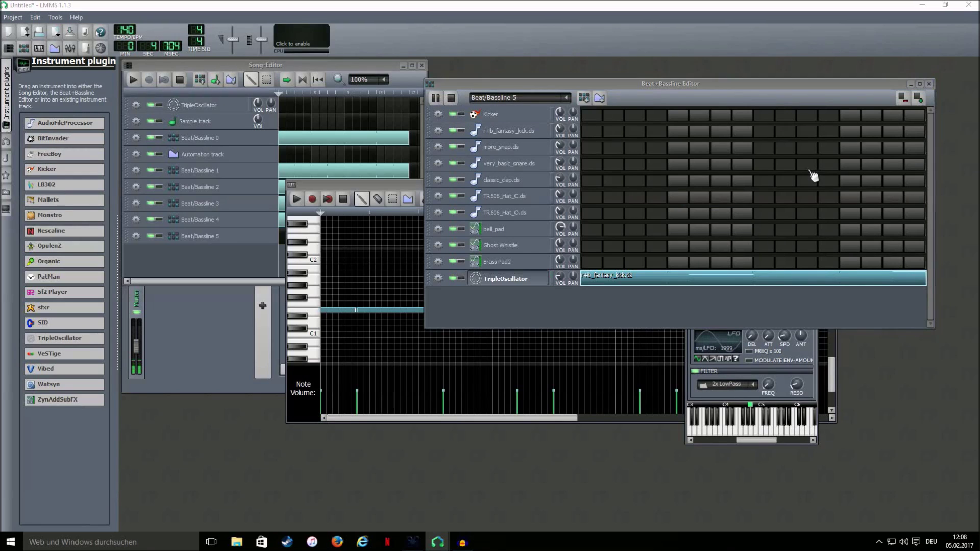
pyautogui.click(752, 440)
pyautogui.press('space')
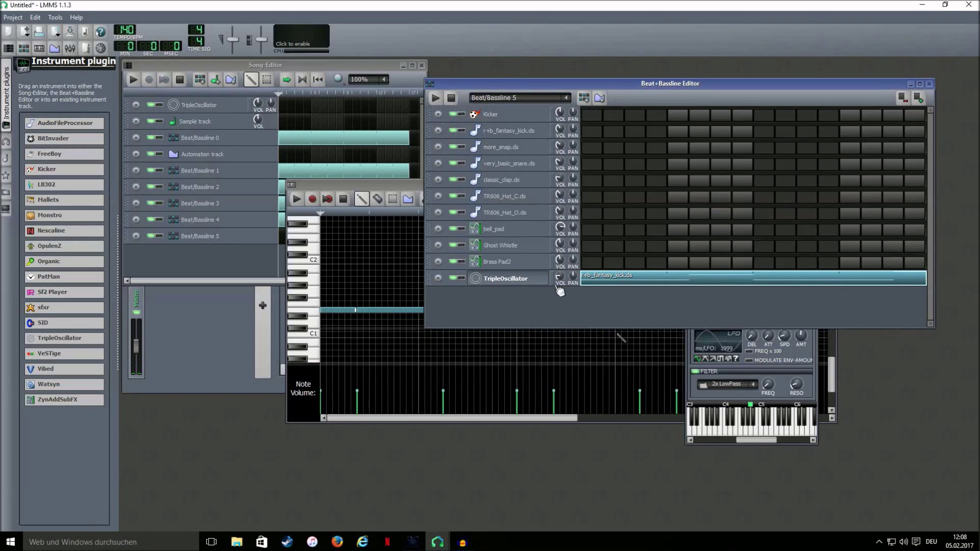
# Fill the Beat/Bassline 5 track in the Song Editor over the same span as the other basslines and widen the editor.
pyautogui.click(245, 264)
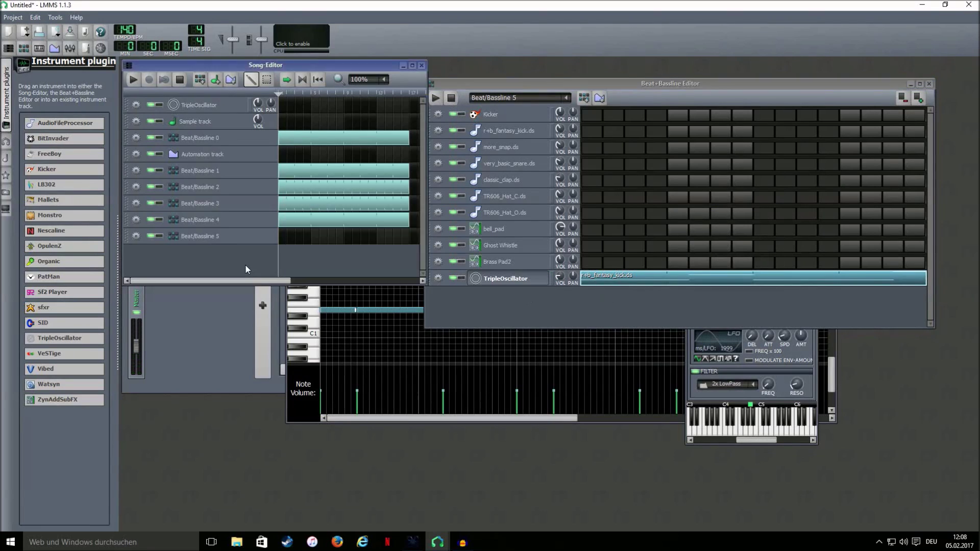
pyautogui.moveTo(283, 235); pyautogui.dragTo(463, 248)
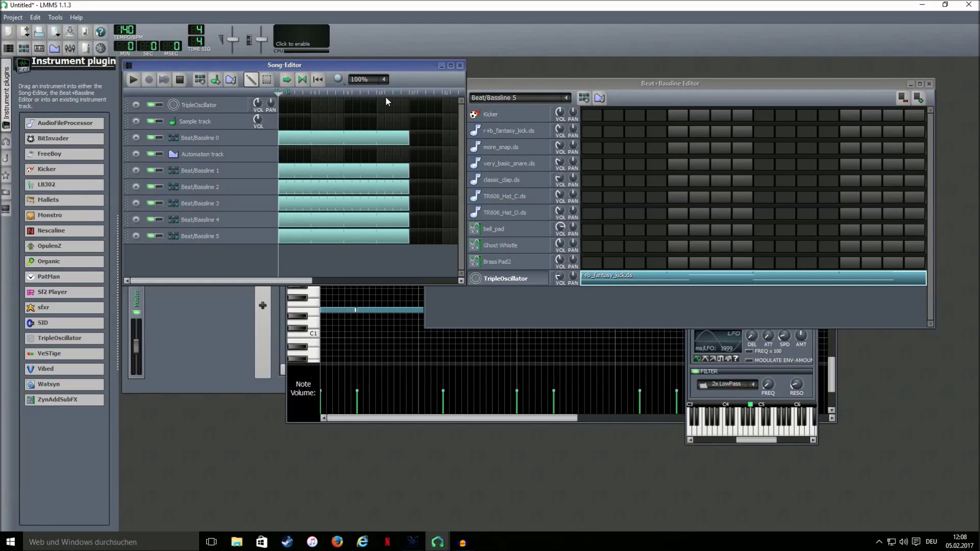
# Set the song's loop points around the filled bassline section and start playing the song.
pyautogui.rightClick(279, 94)
pyautogui.rightClick(406, 94)
pyautogui.click(133, 81)
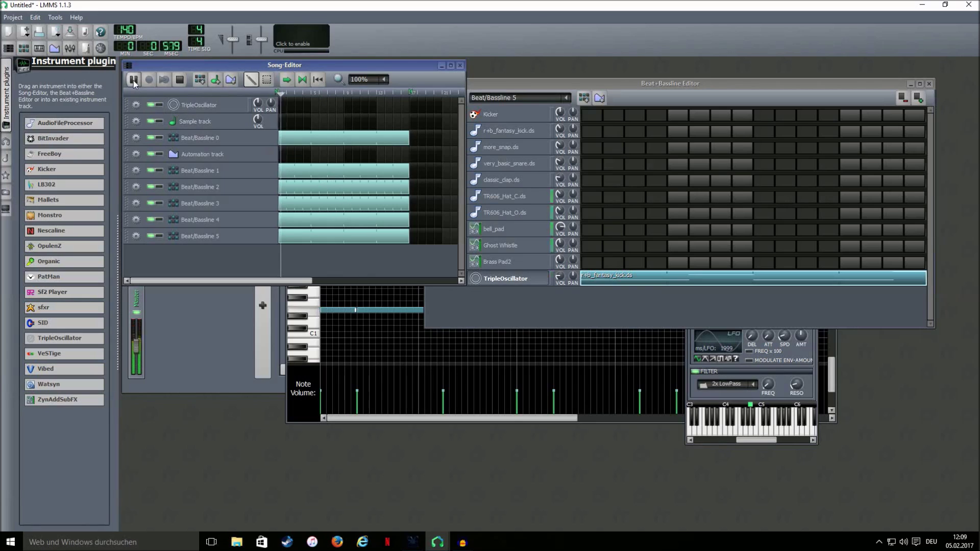